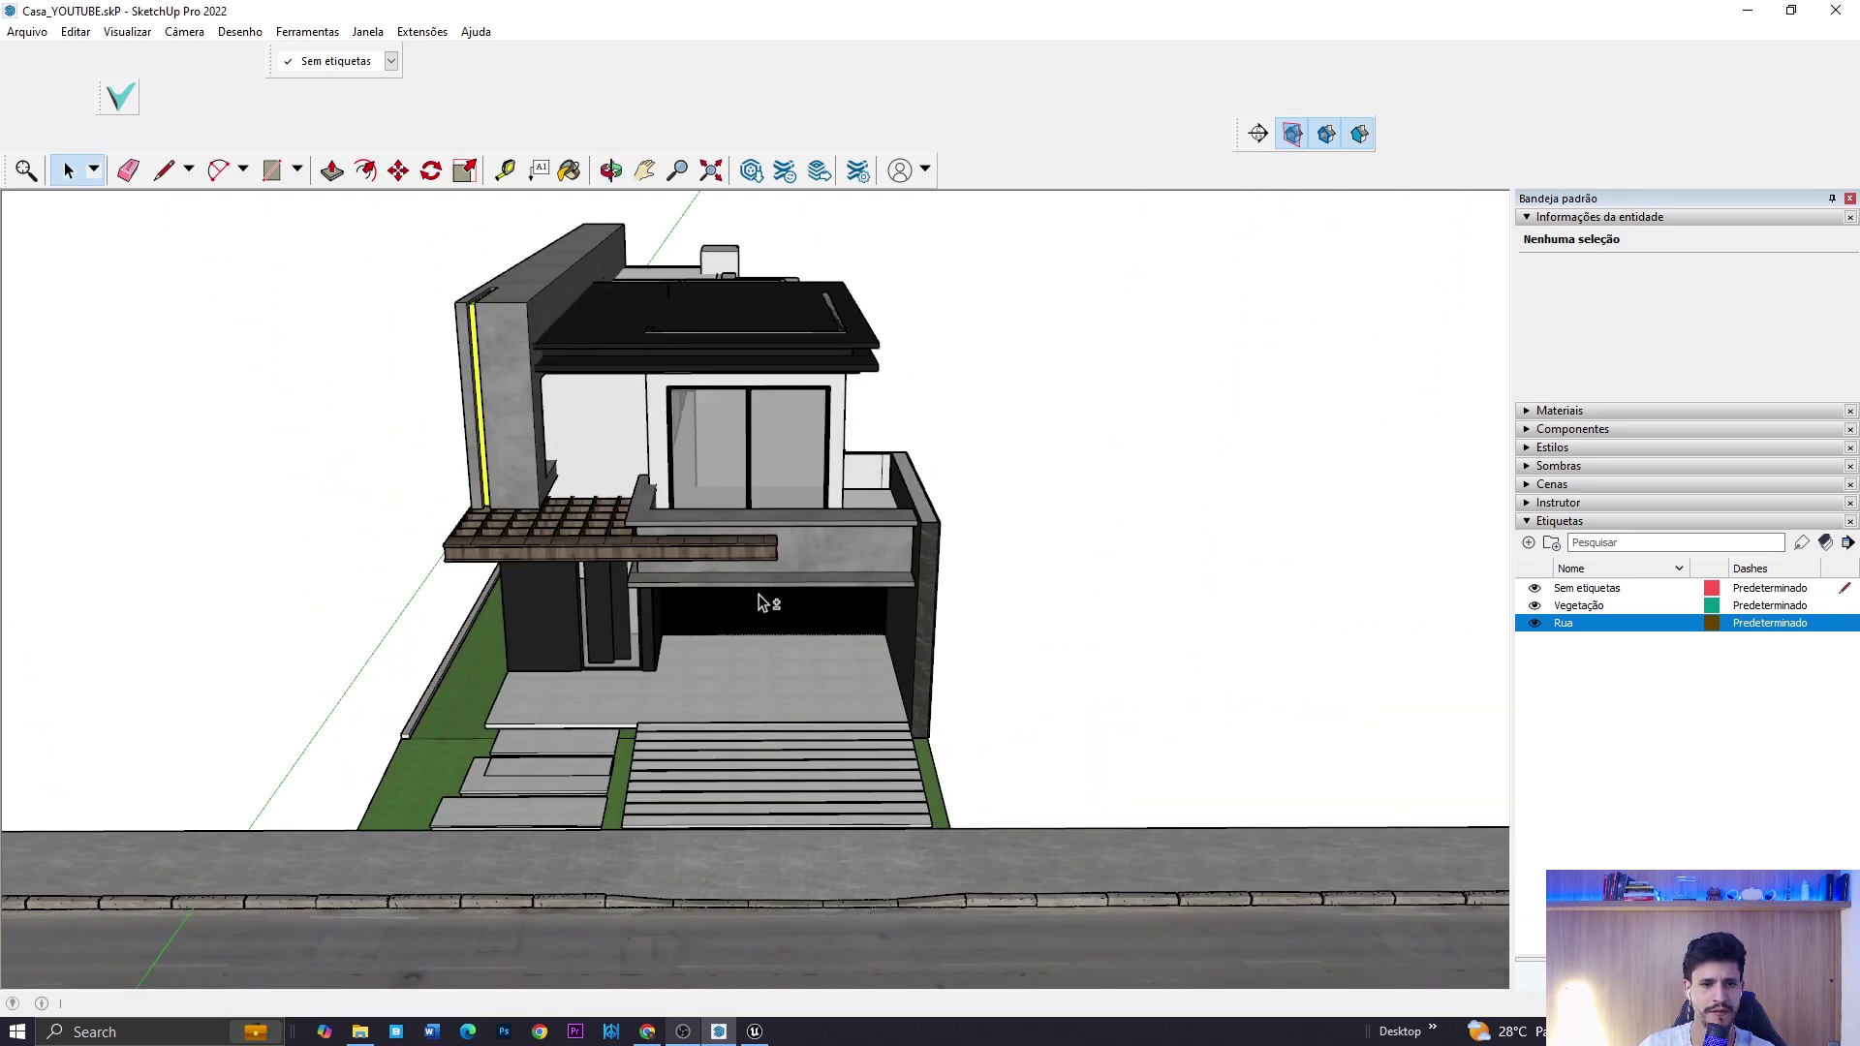
- Check which Datasmith commands are available among the installed SketchUp extensions
{"action": "left_click", "coordinate": [422, 33]}
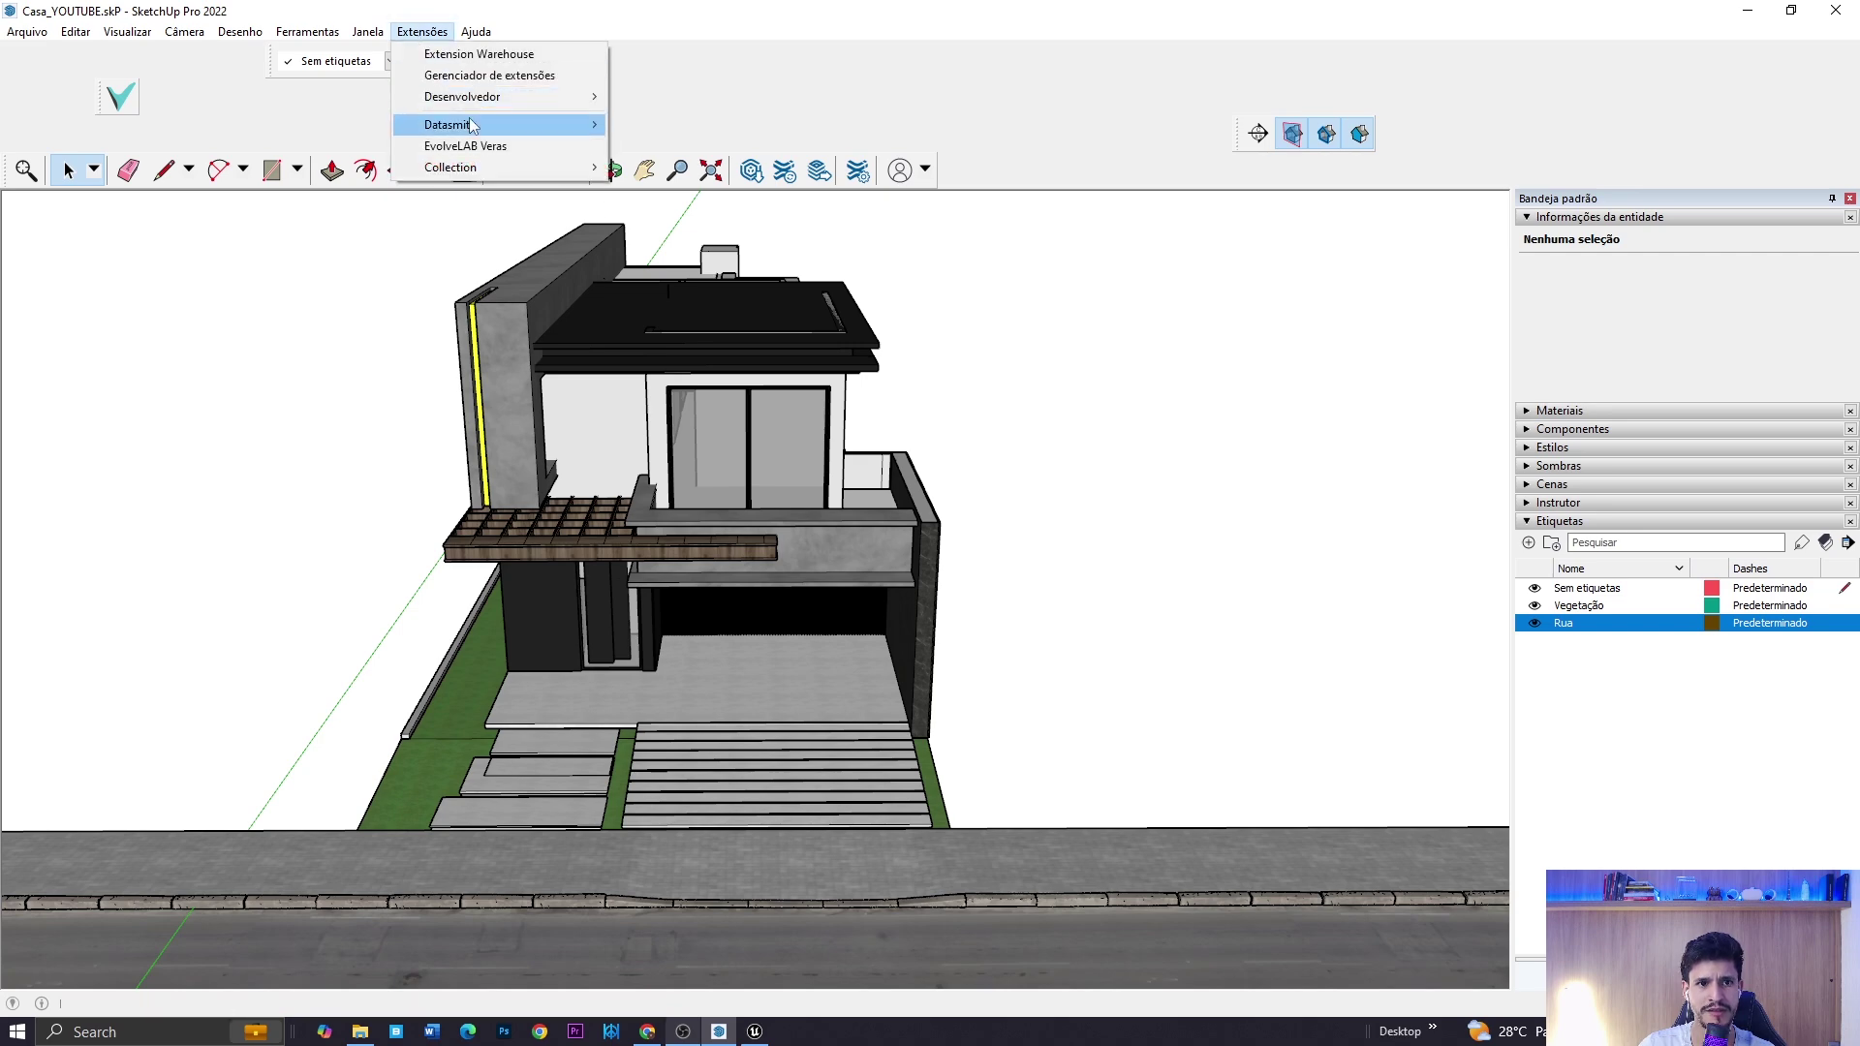
{"action": "mouse_move", "coordinate": [472, 125]}
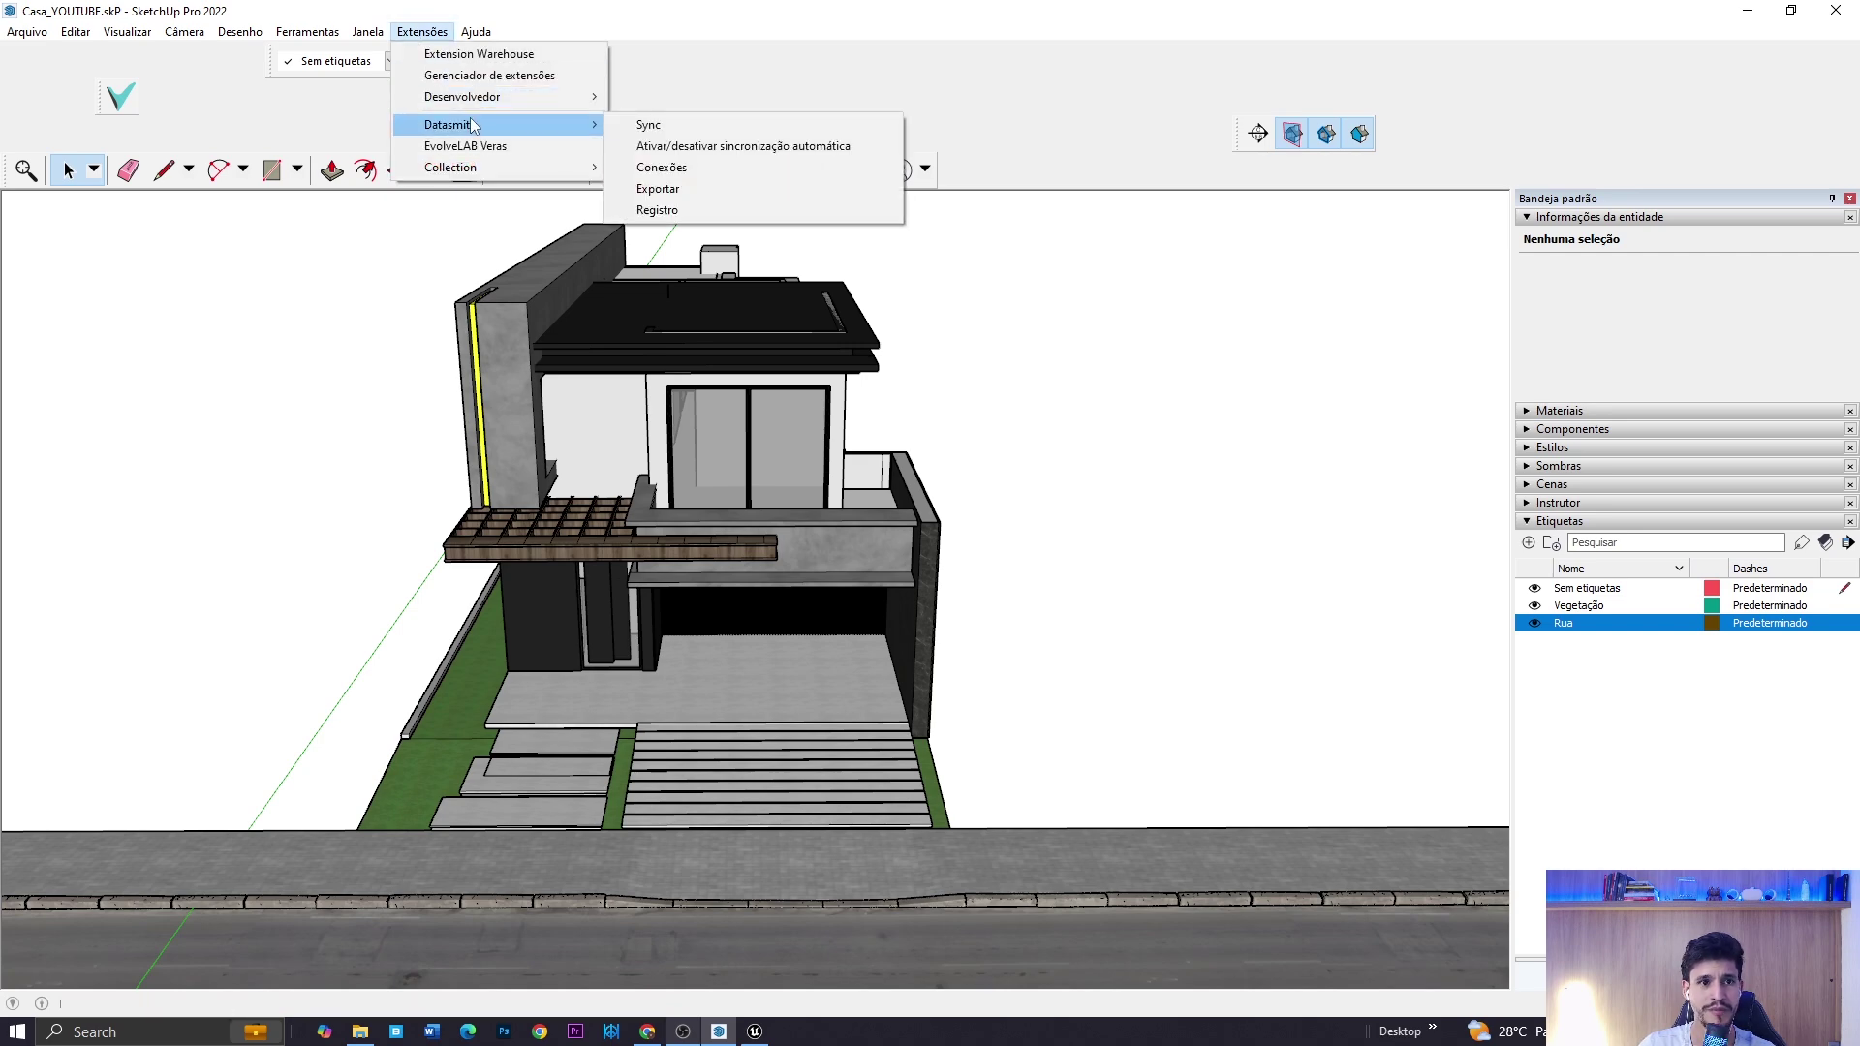
{"action": "left_click", "coordinate": [937, 353]}
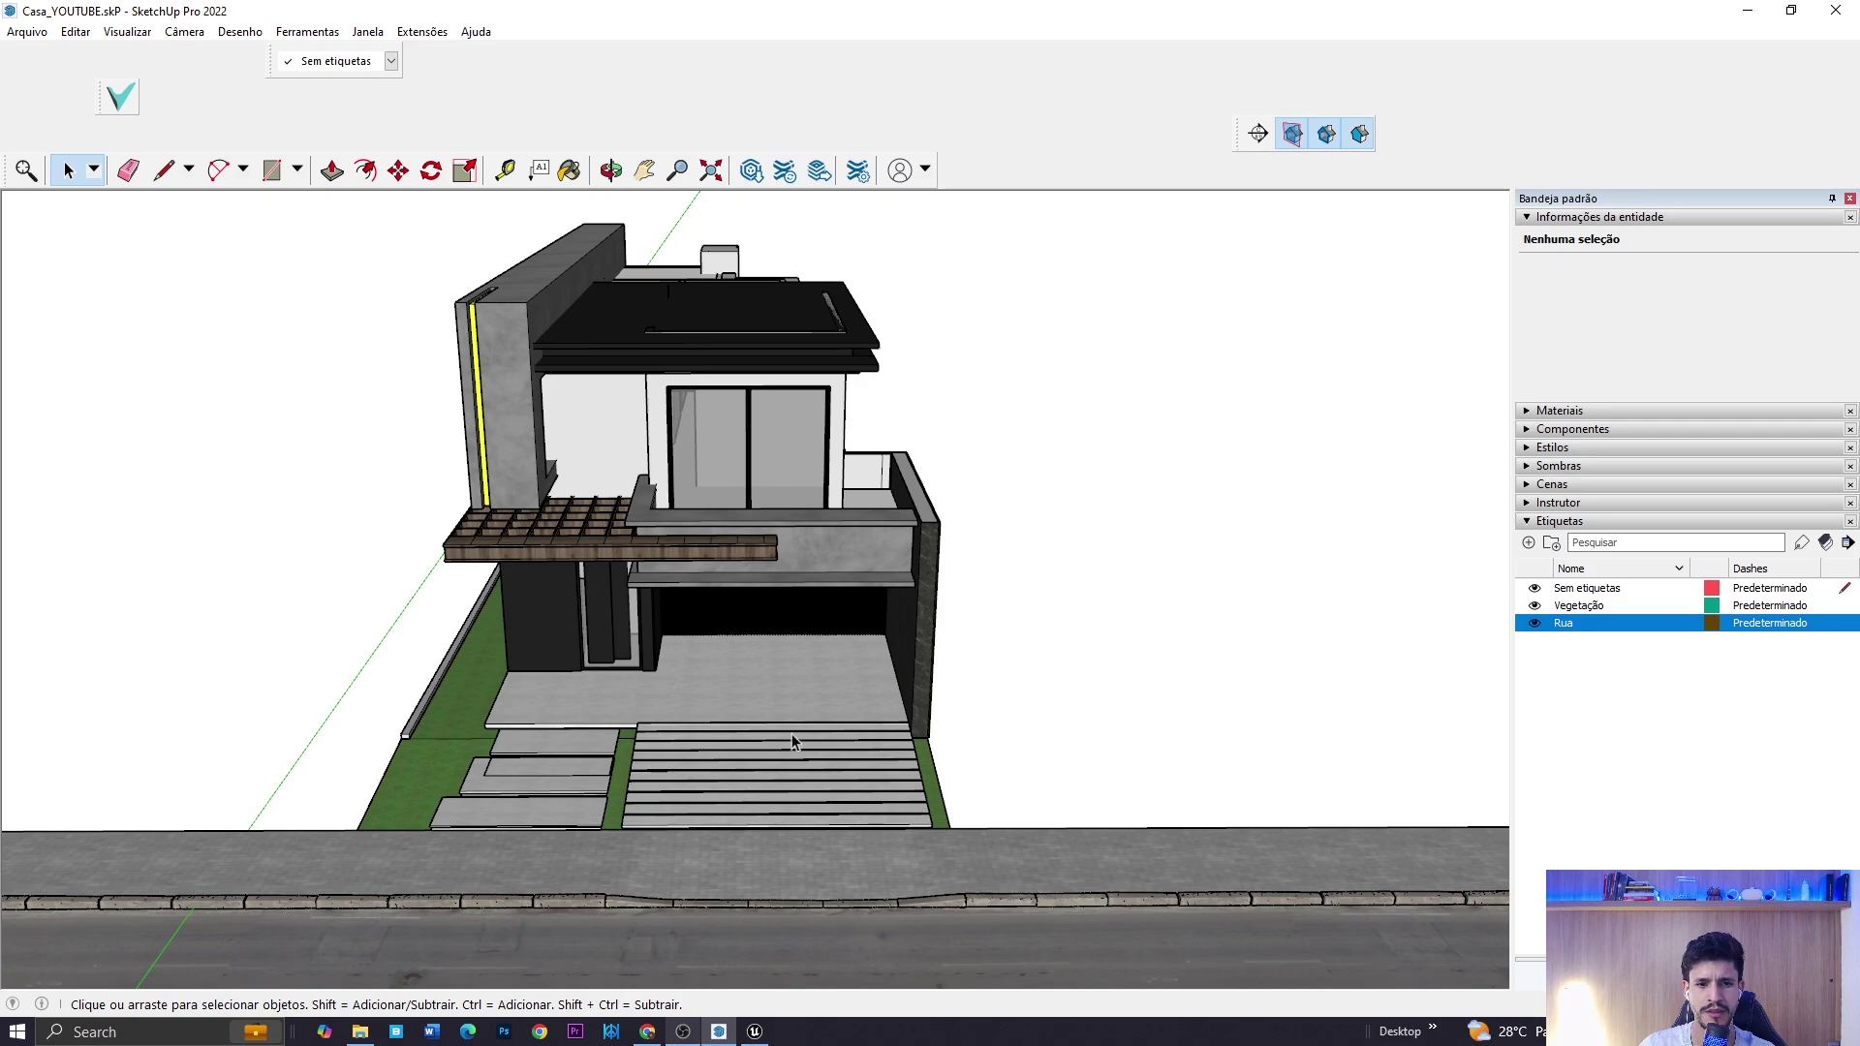
- Switch to Chrome and examine the SketchUp Pro exporter entry and its supported versions on the Datasmith Exporter Plugins page
{"action": "left_click", "coordinate": [647, 1031]}
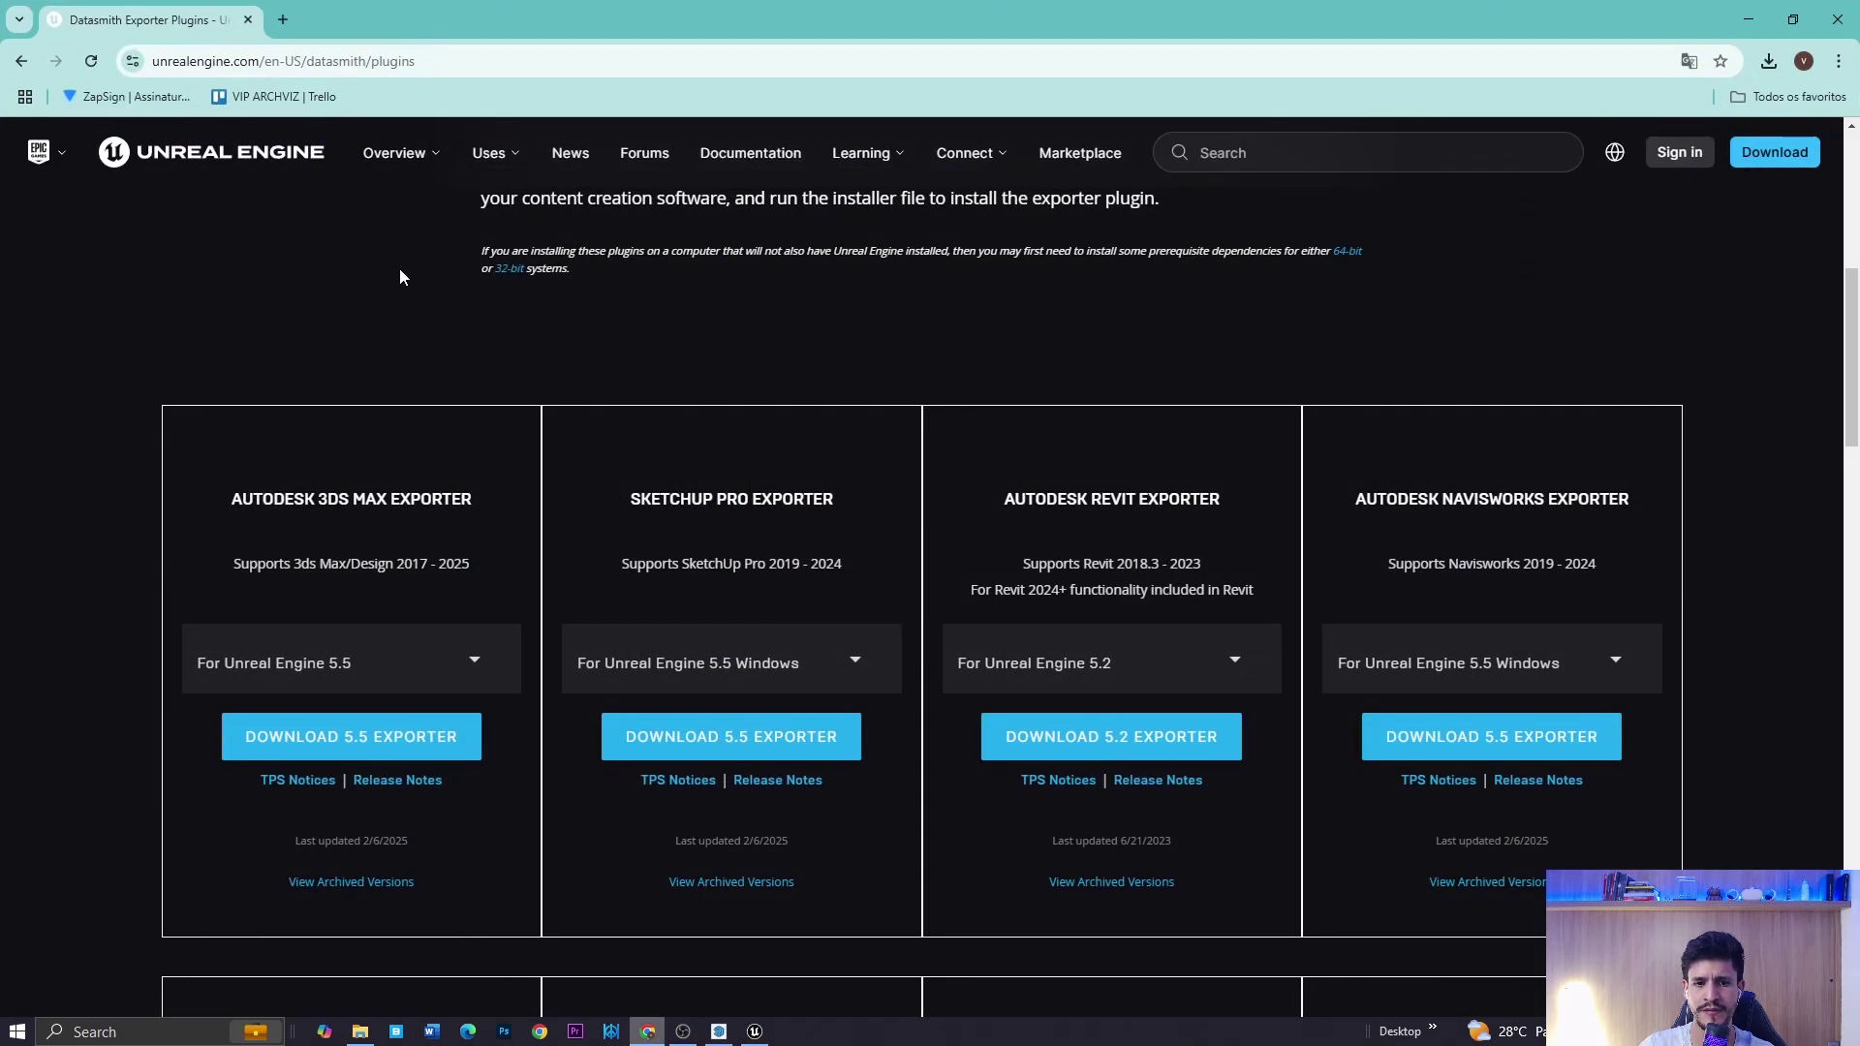
{"action": "scroll", "coordinate": [678, 462], "scroll_direction": "down", "scroll_amount": 2}
{"action": "scroll", "coordinate": [655, 438], "scroll_direction": "up", "scroll_amount": 1}
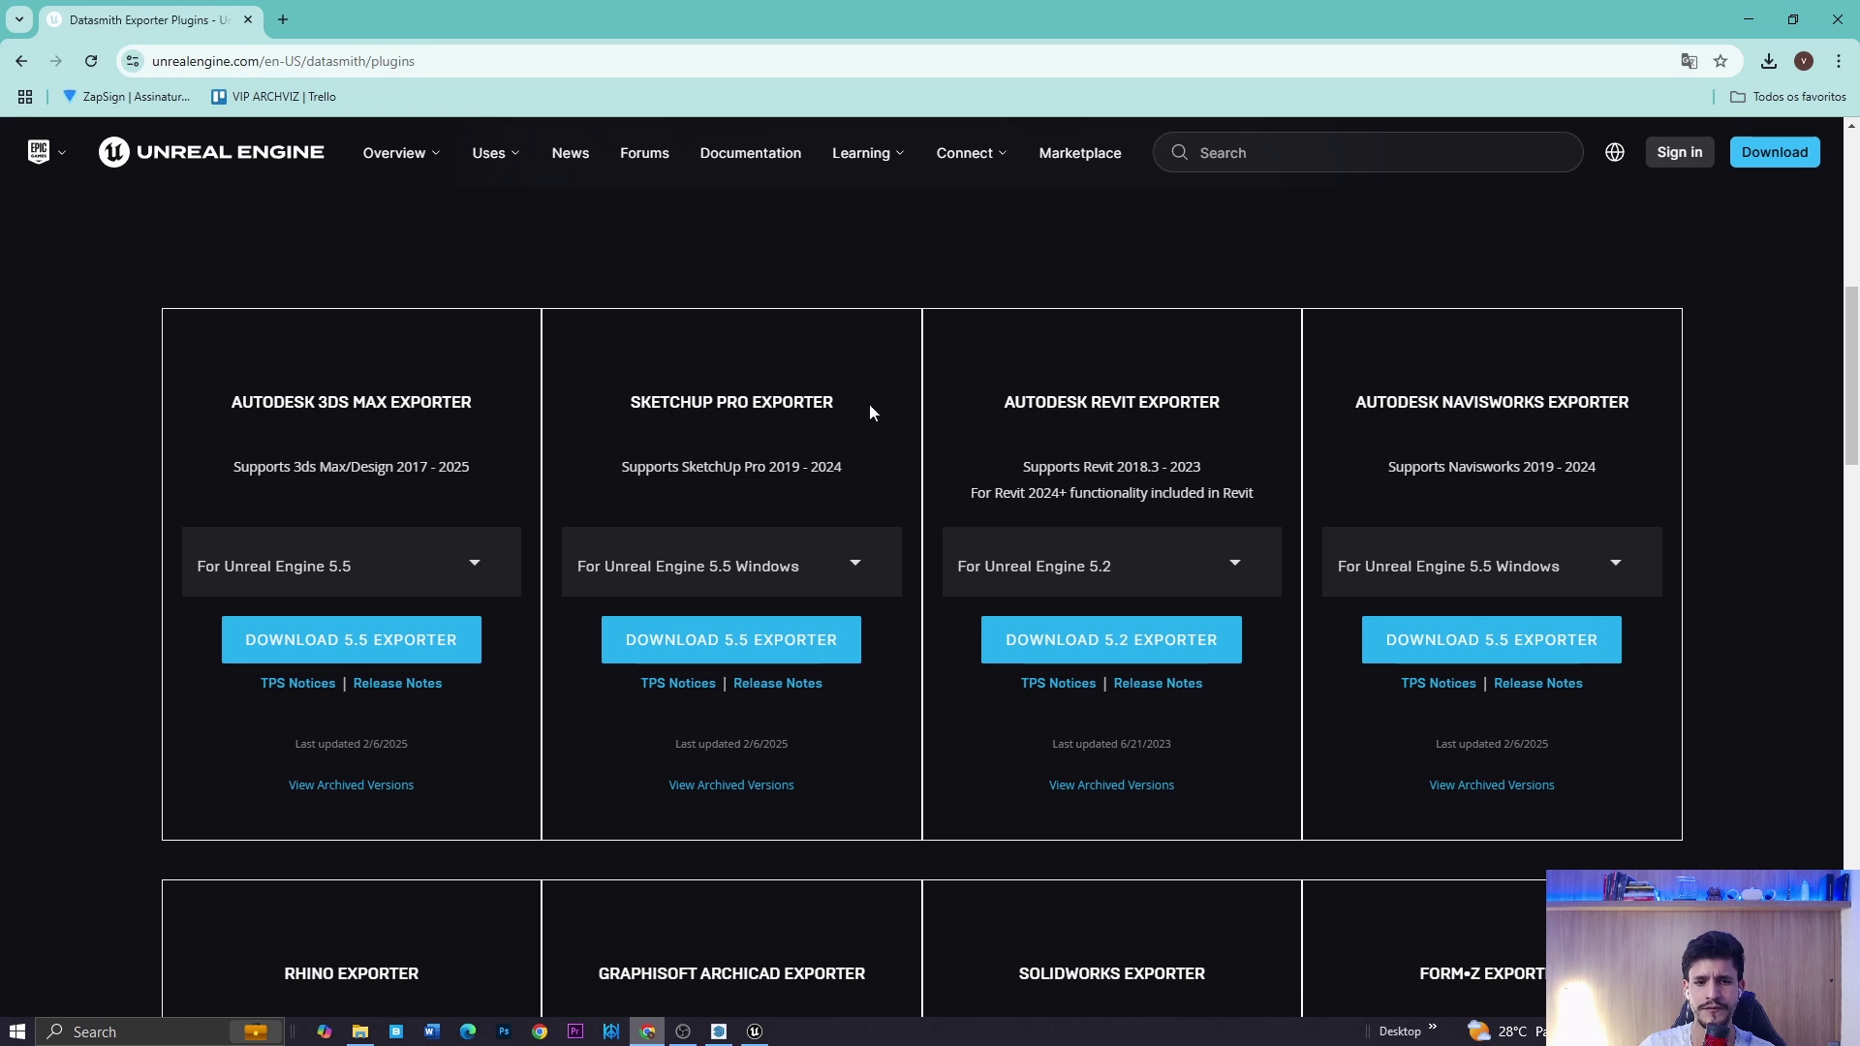
{"action": "left_click_drag", "start_coordinate": [631, 402], "coordinate": [825, 402]}
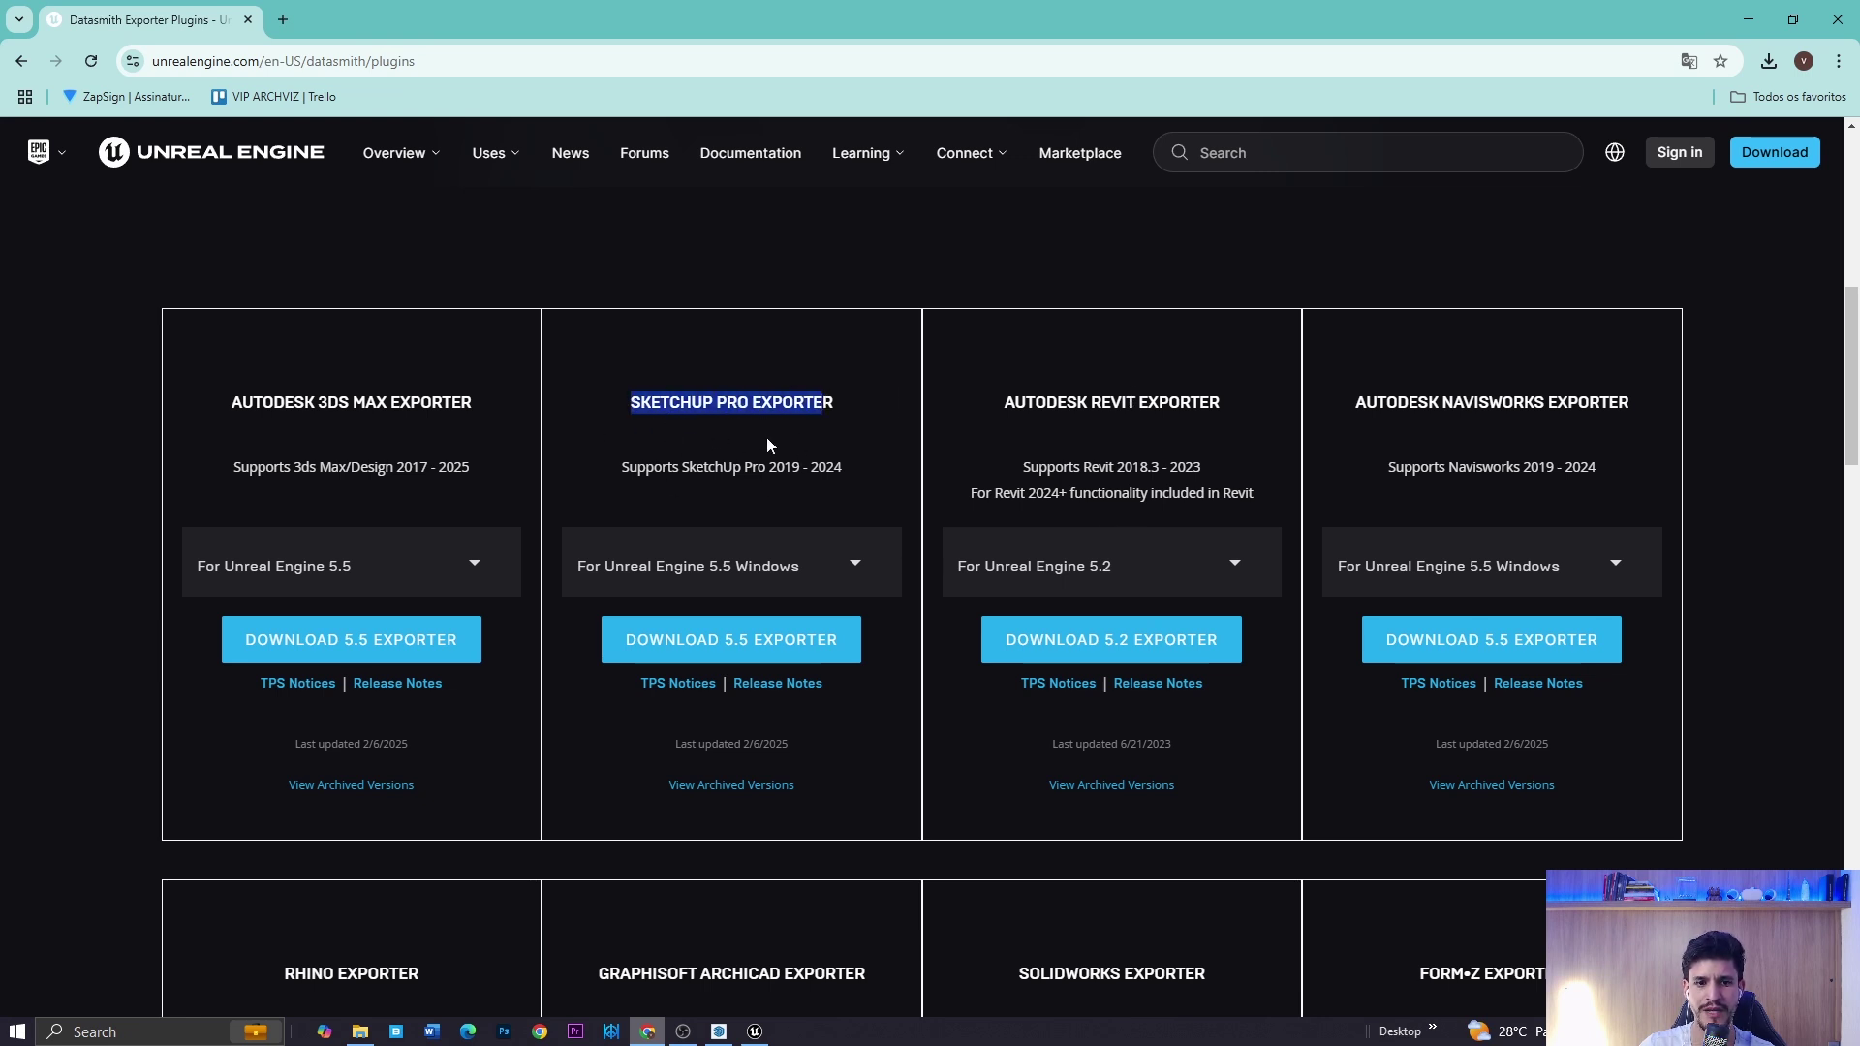
{"action": "left_click", "coordinate": [644, 481]}
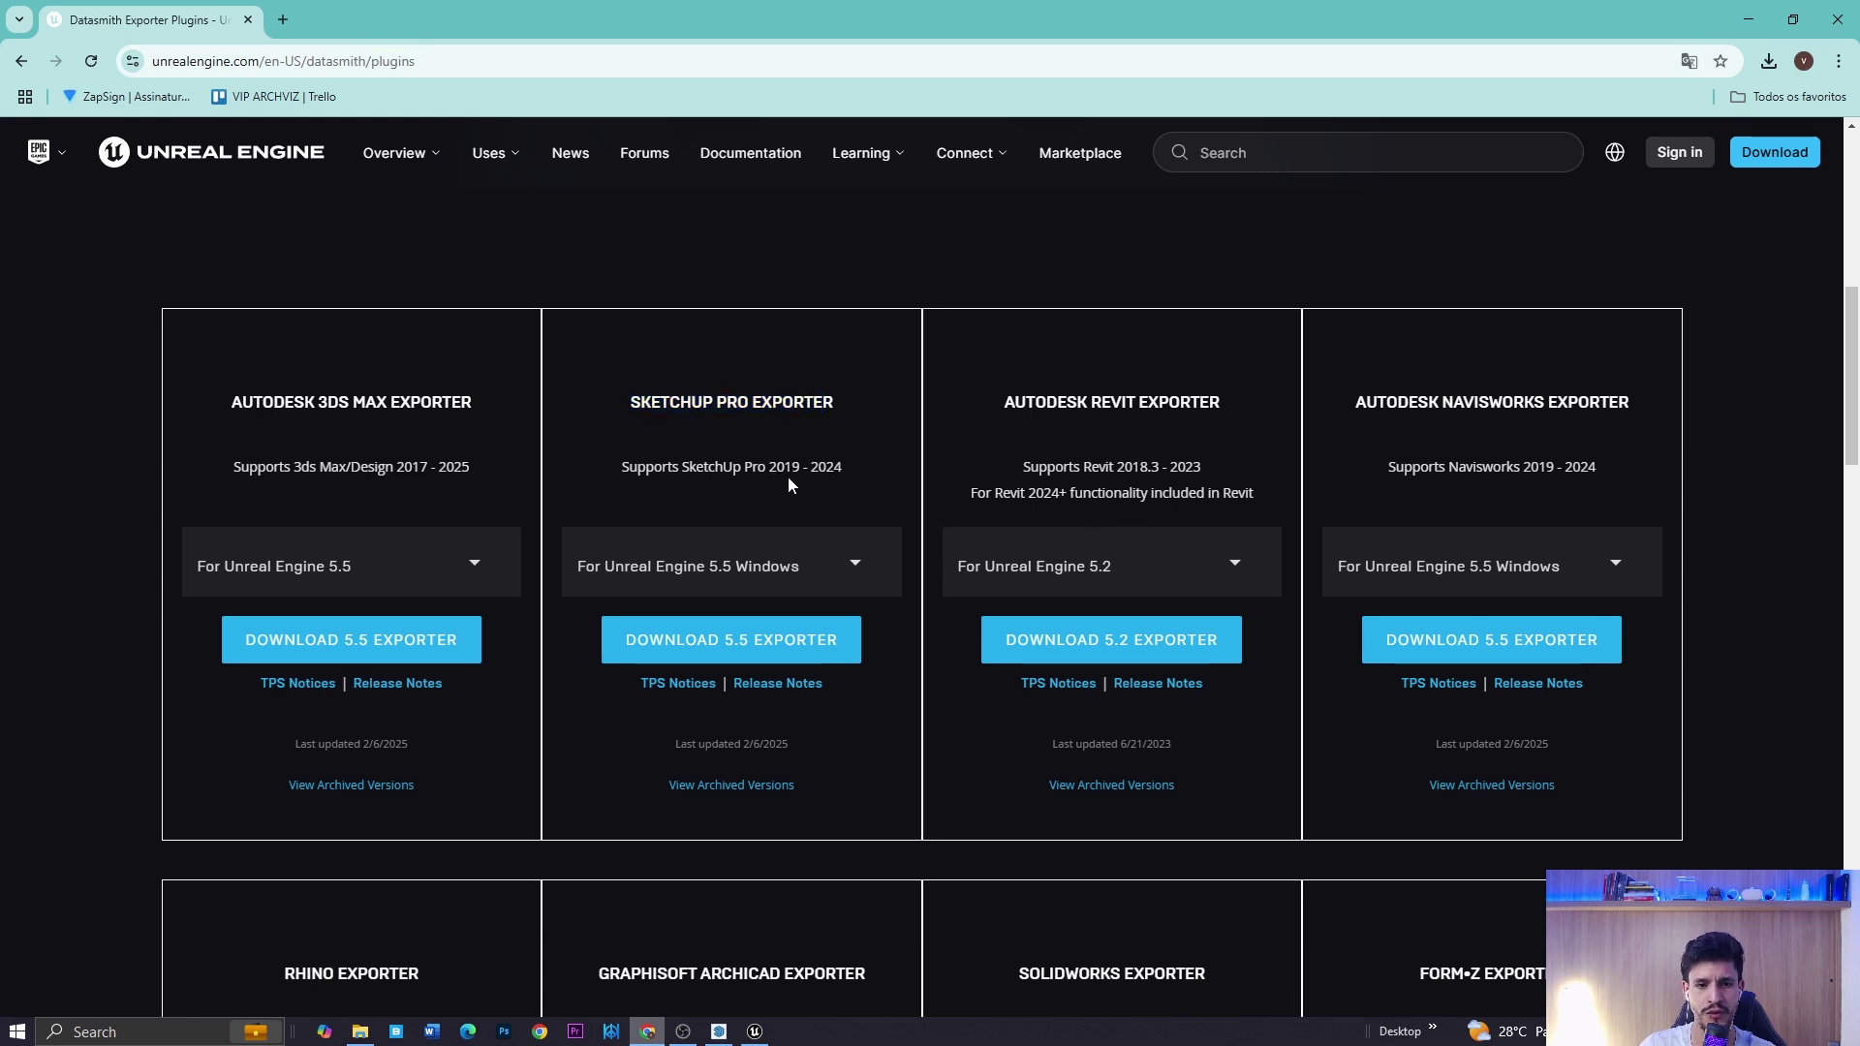
{"action": "scroll", "coordinate": [788, 476], "scroll_direction": "down", "scroll_amount": 1}
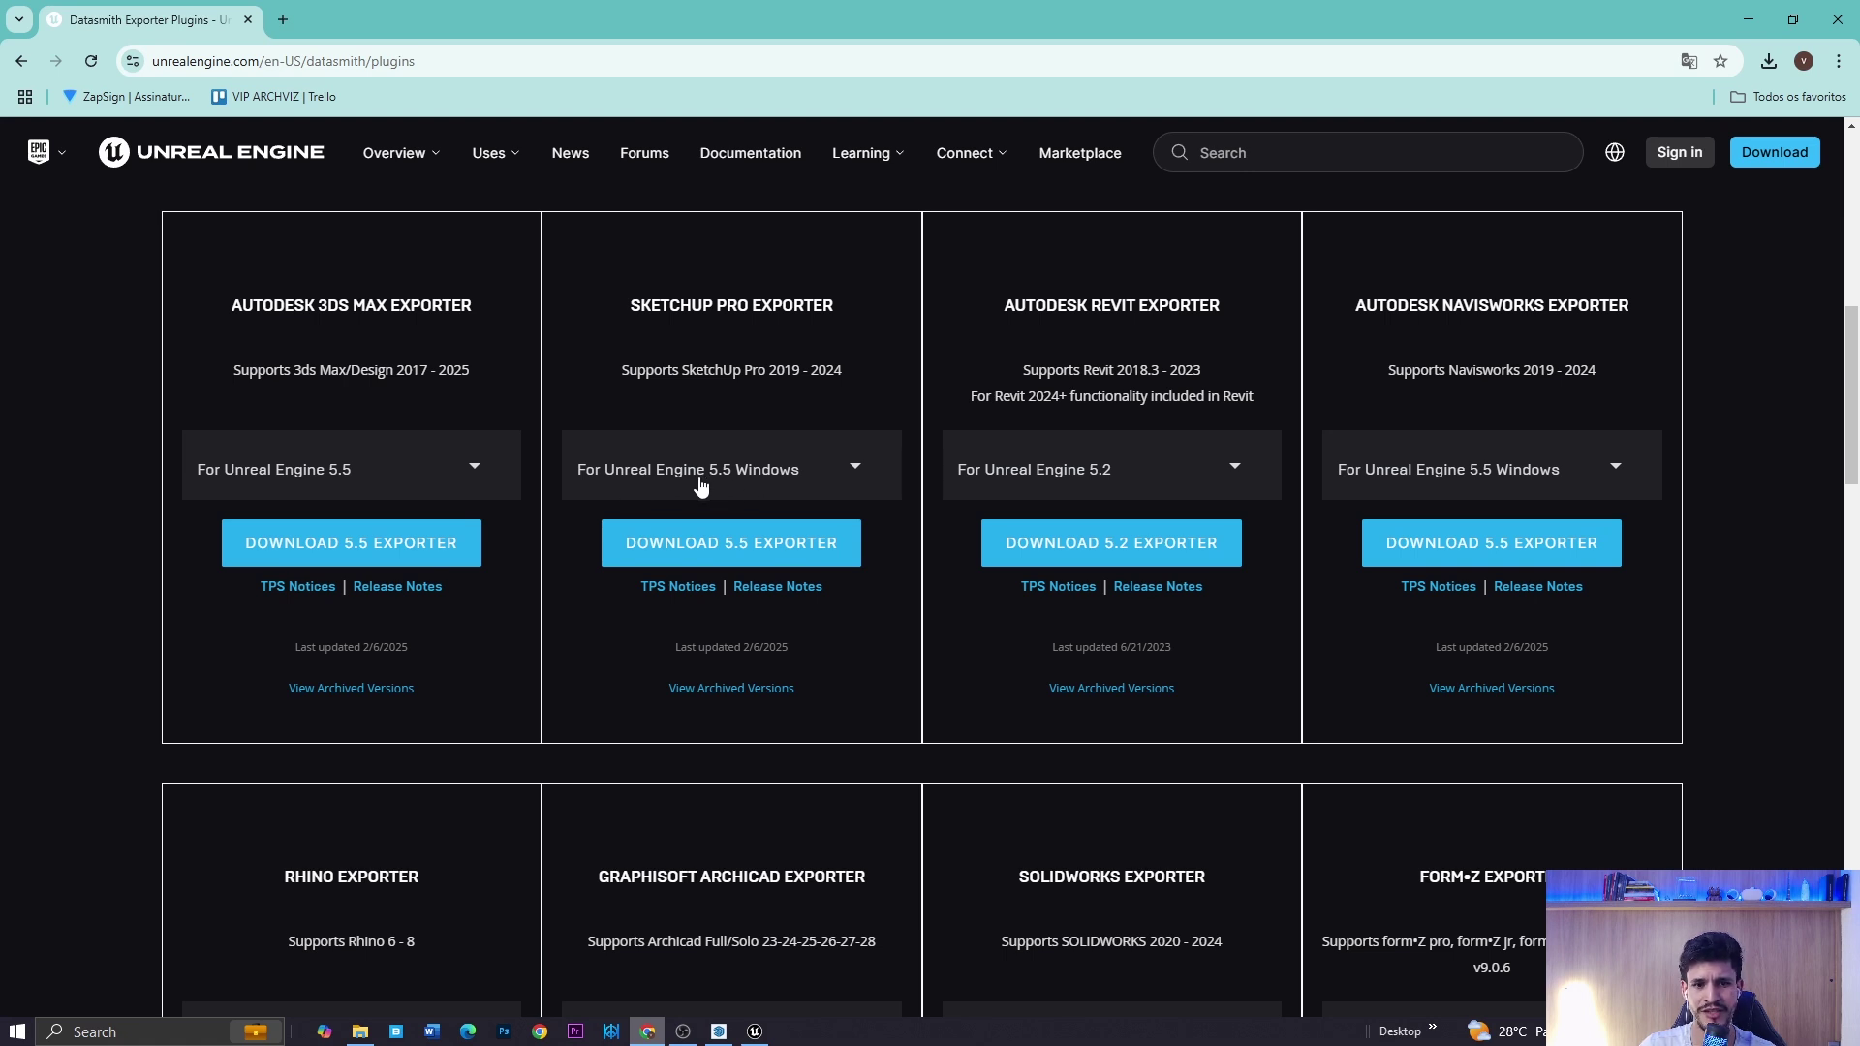
- Review the archived Unreal Engine versions offered for the SketchUp Pro exporter, and return to the latest version
{"action": "left_click", "coordinate": [710, 696]}
{"action": "left_click", "coordinate": [718, 485]}
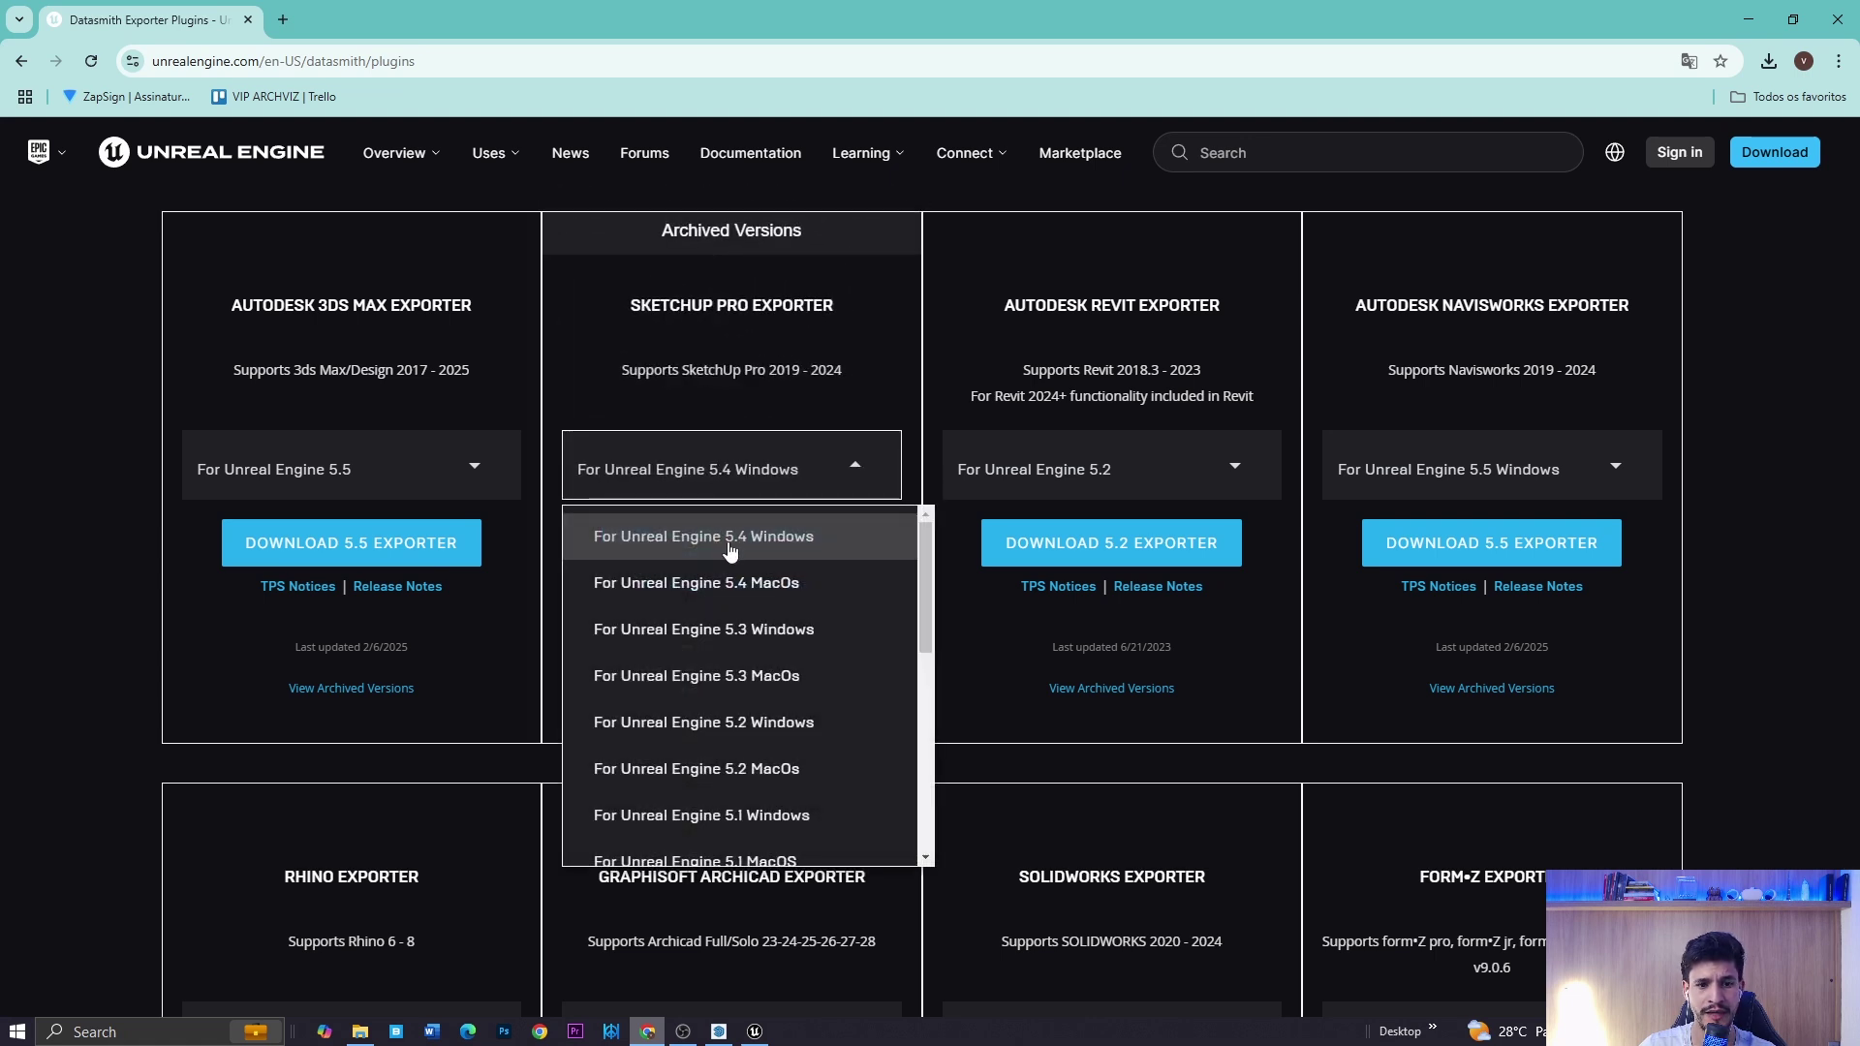
{"action": "scroll", "coordinate": [768, 589], "scroll_direction": "down", "scroll_amount": 5}
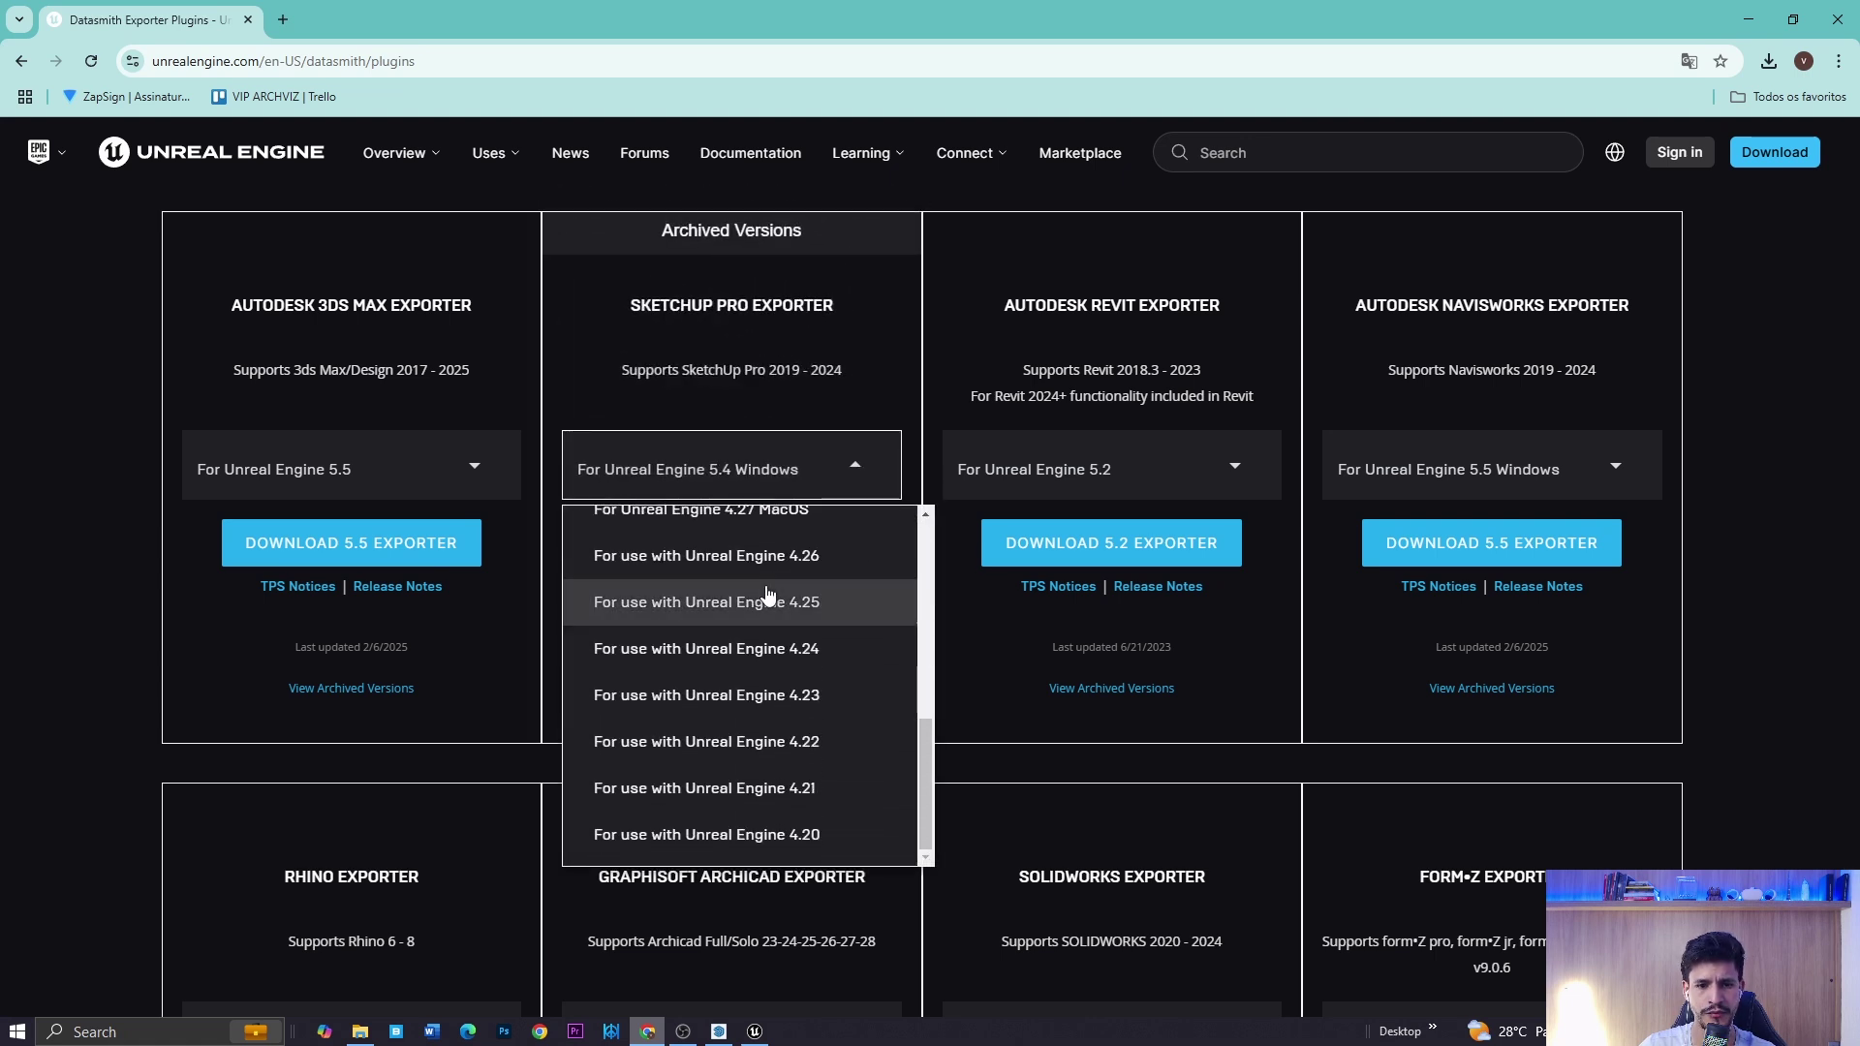
{"action": "scroll", "coordinate": [767, 593], "scroll_direction": "up", "scroll_amount": 5}
{"action": "left_click", "coordinate": [718, 478]}
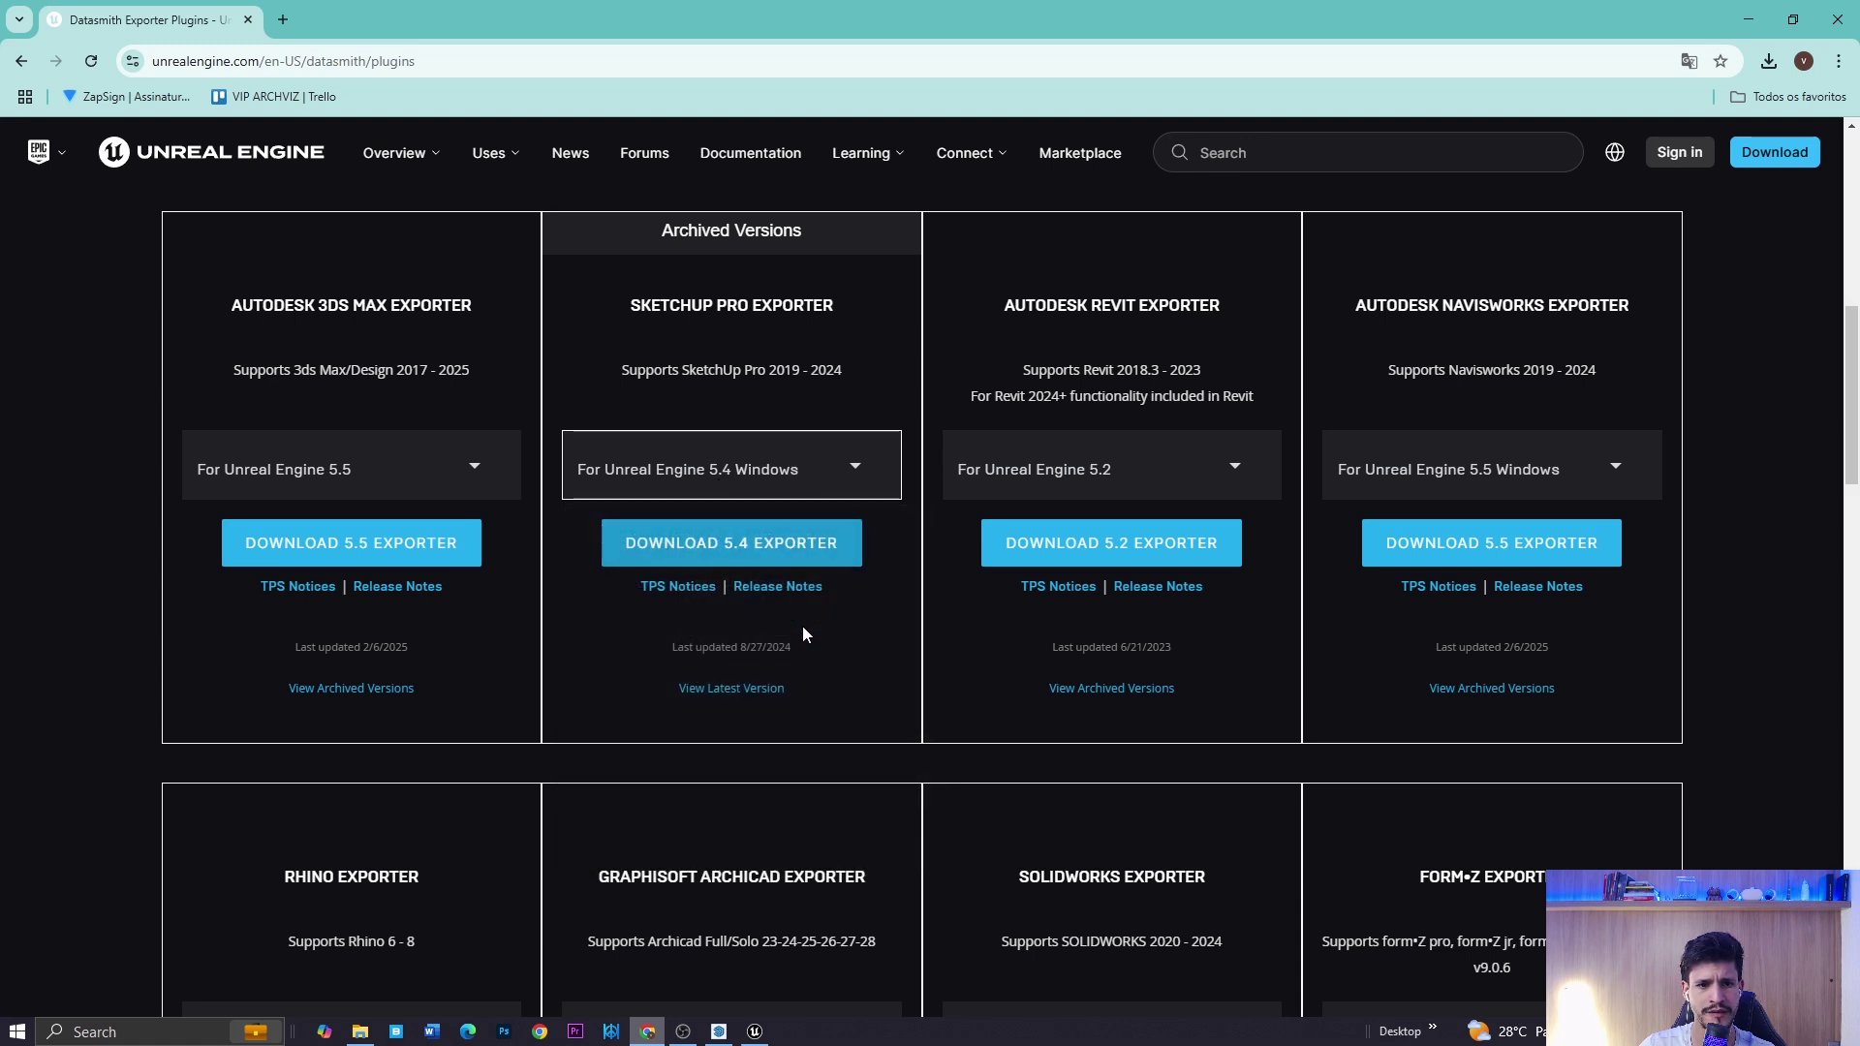
{"action": "left_click", "coordinate": [738, 690]}
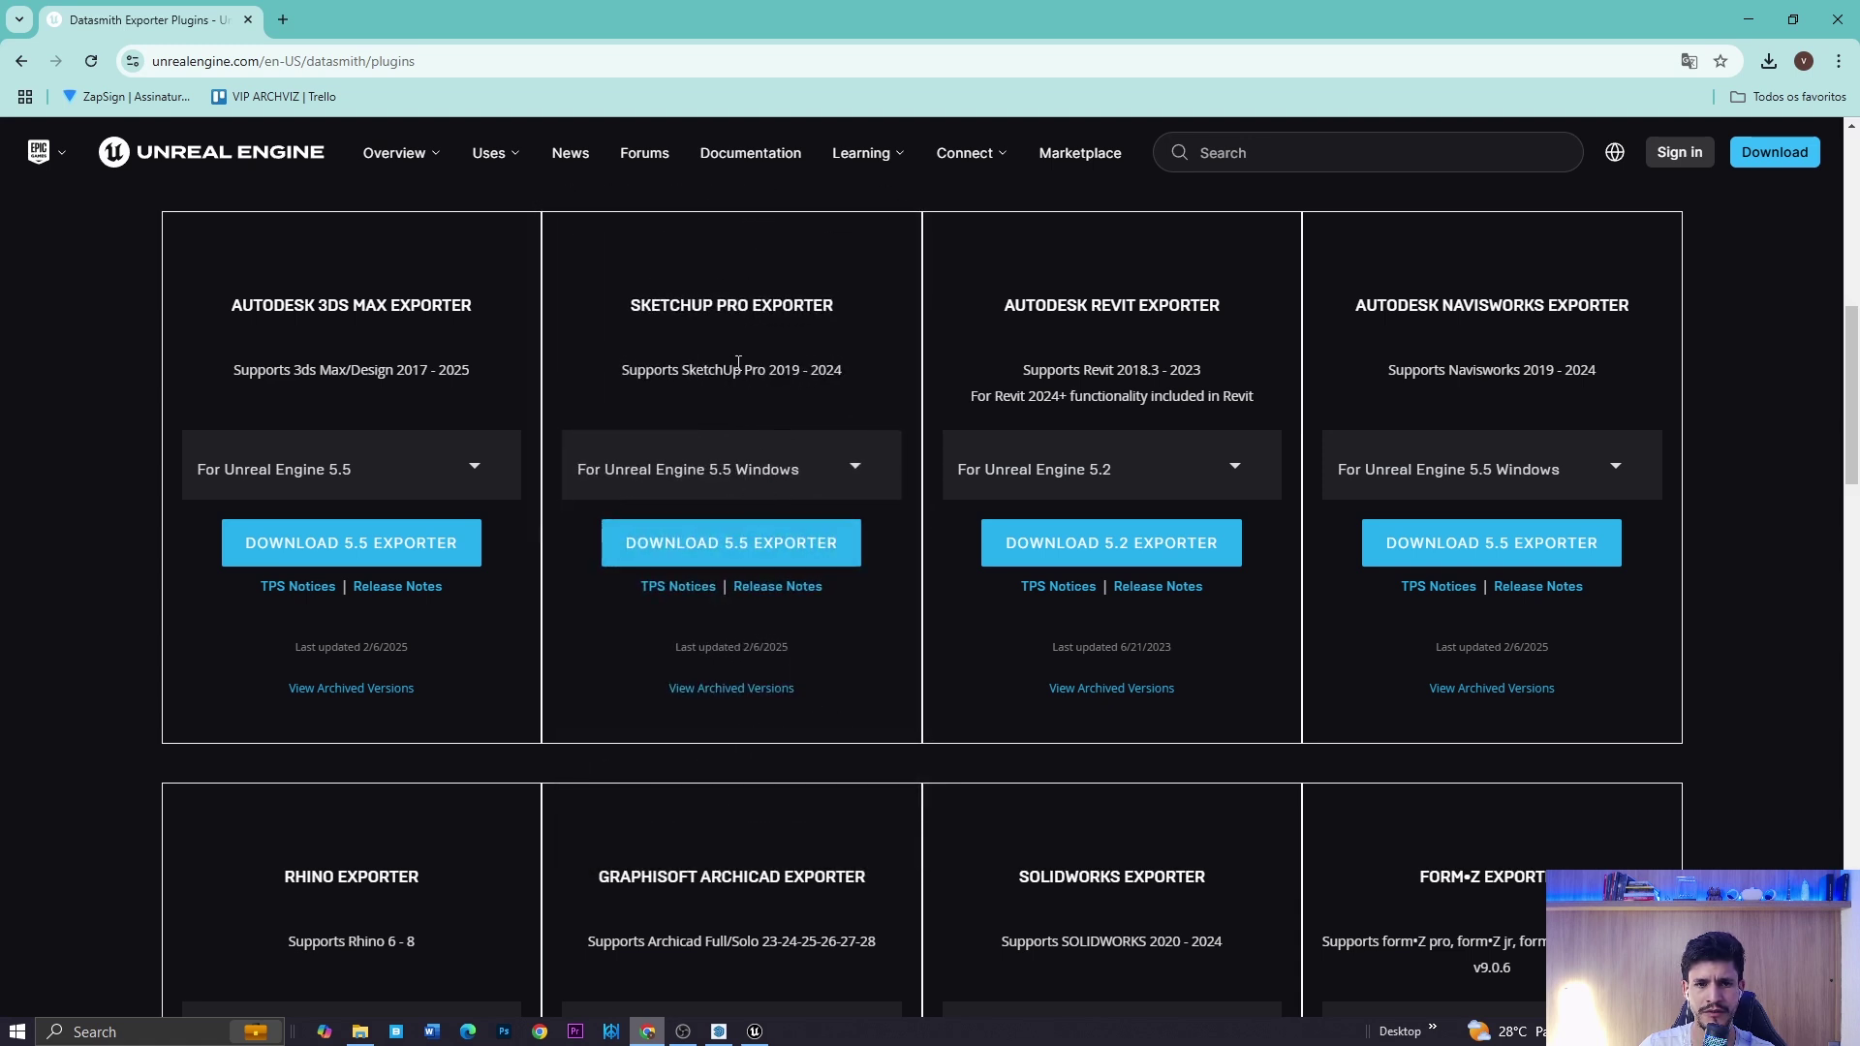
- Download the SketchUp Pro exporter for Unreal Engine 5.5 Windows and launch the downloaded installer
{"action": "scroll", "coordinate": [727, 410], "scroll_direction": "up", "scroll_amount": 2}
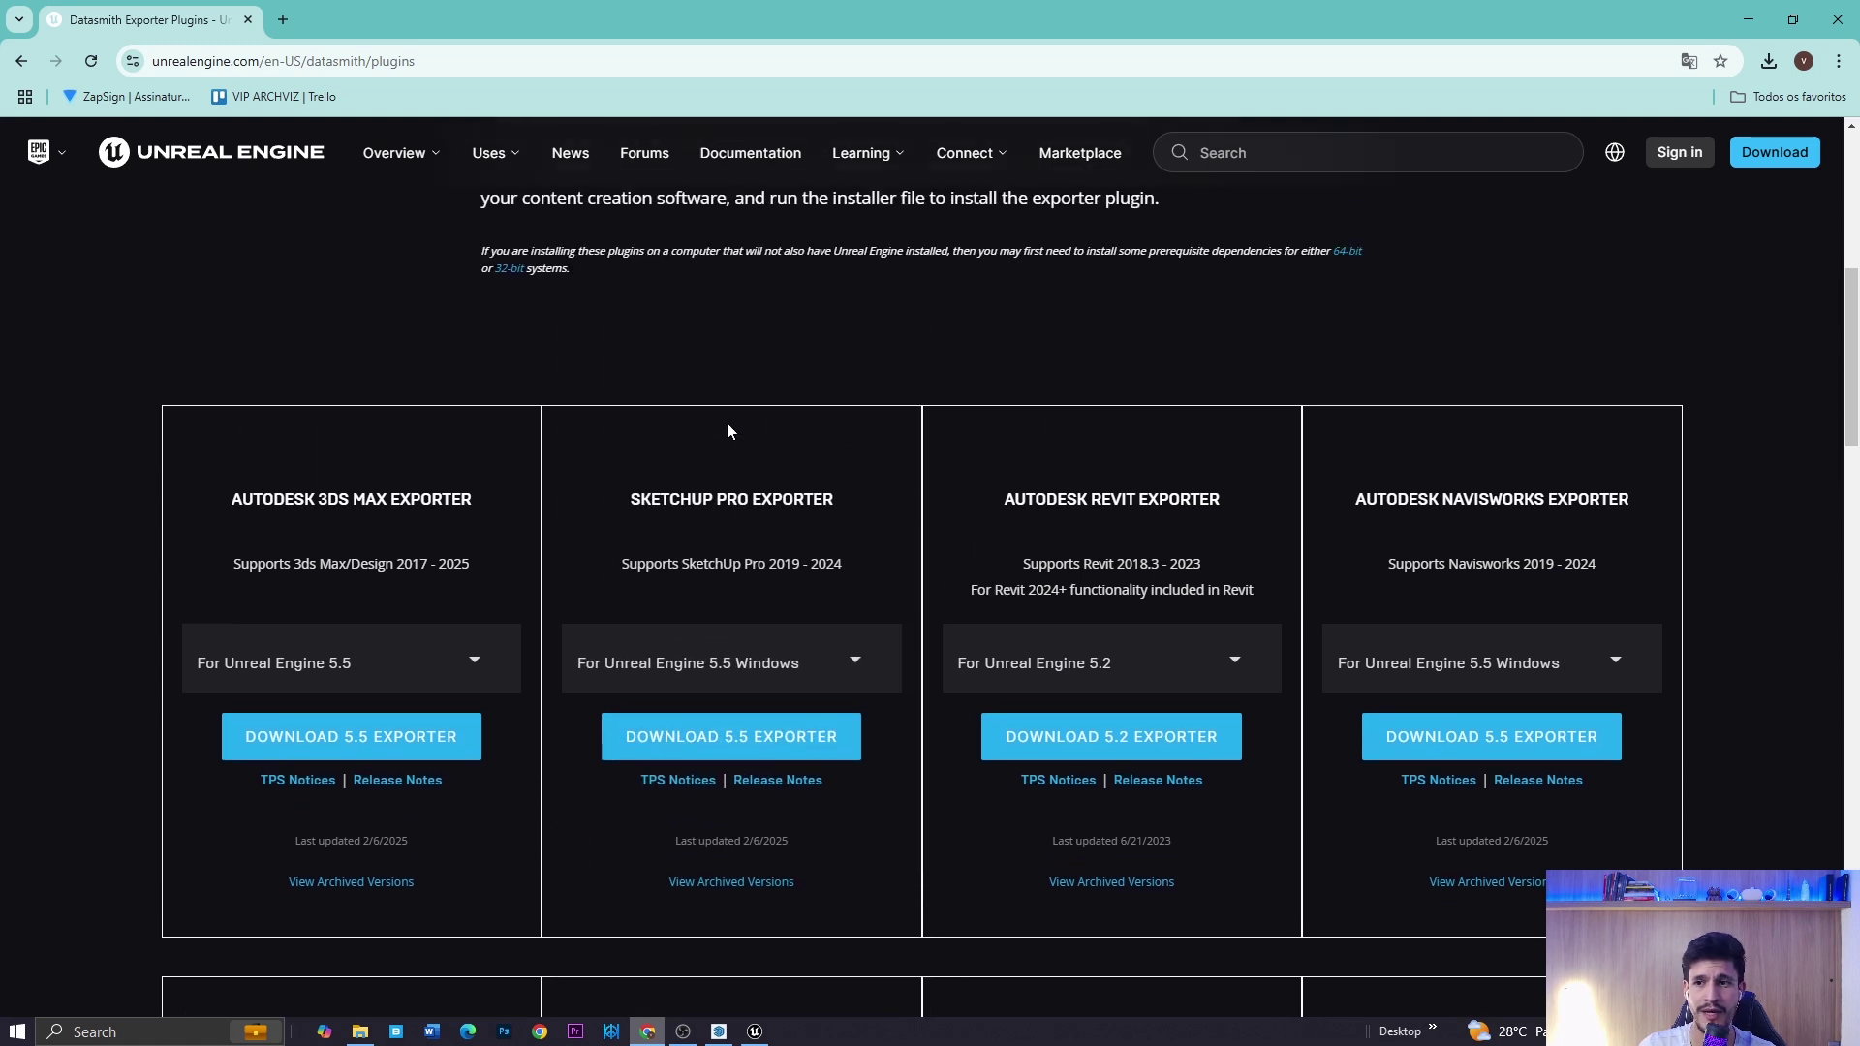
{"action": "left_click", "coordinate": [710, 753]}
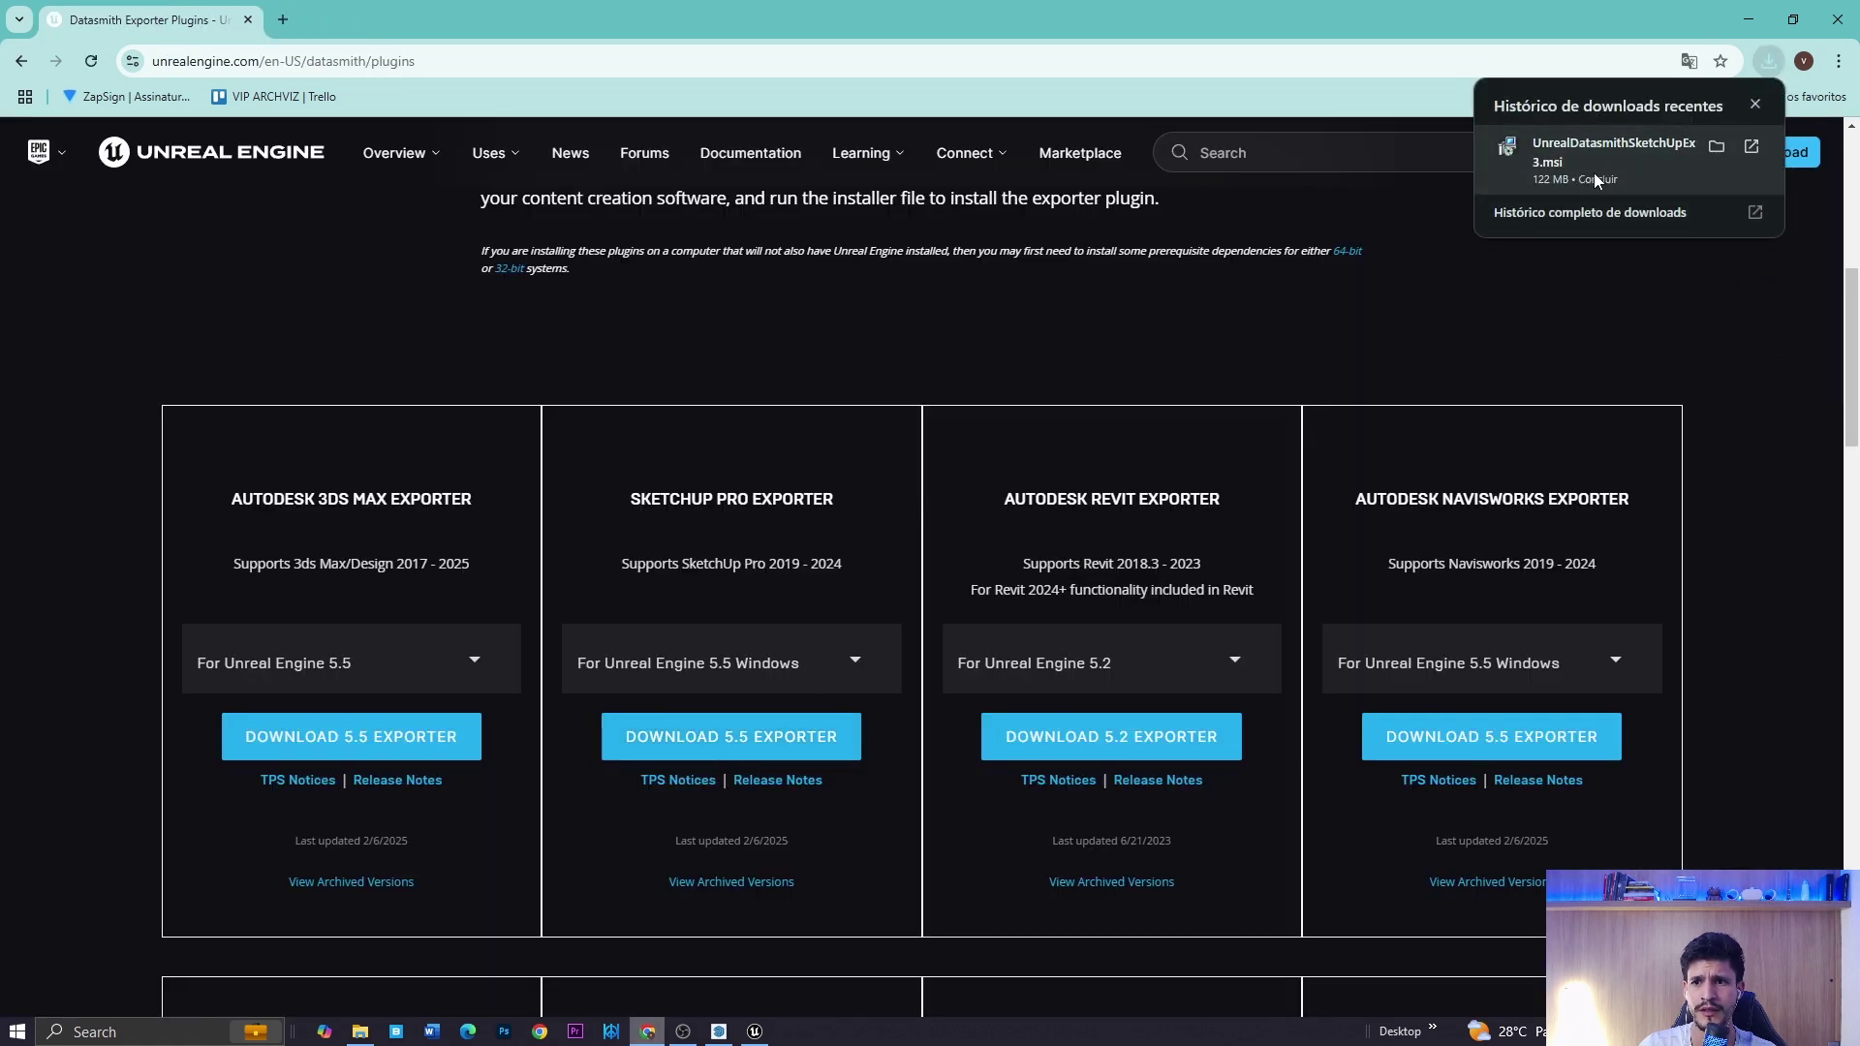
{"action": "left_click", "coordinate": [1590, 171]}
{"action": "left_click", "coordinate": [994, 545]}
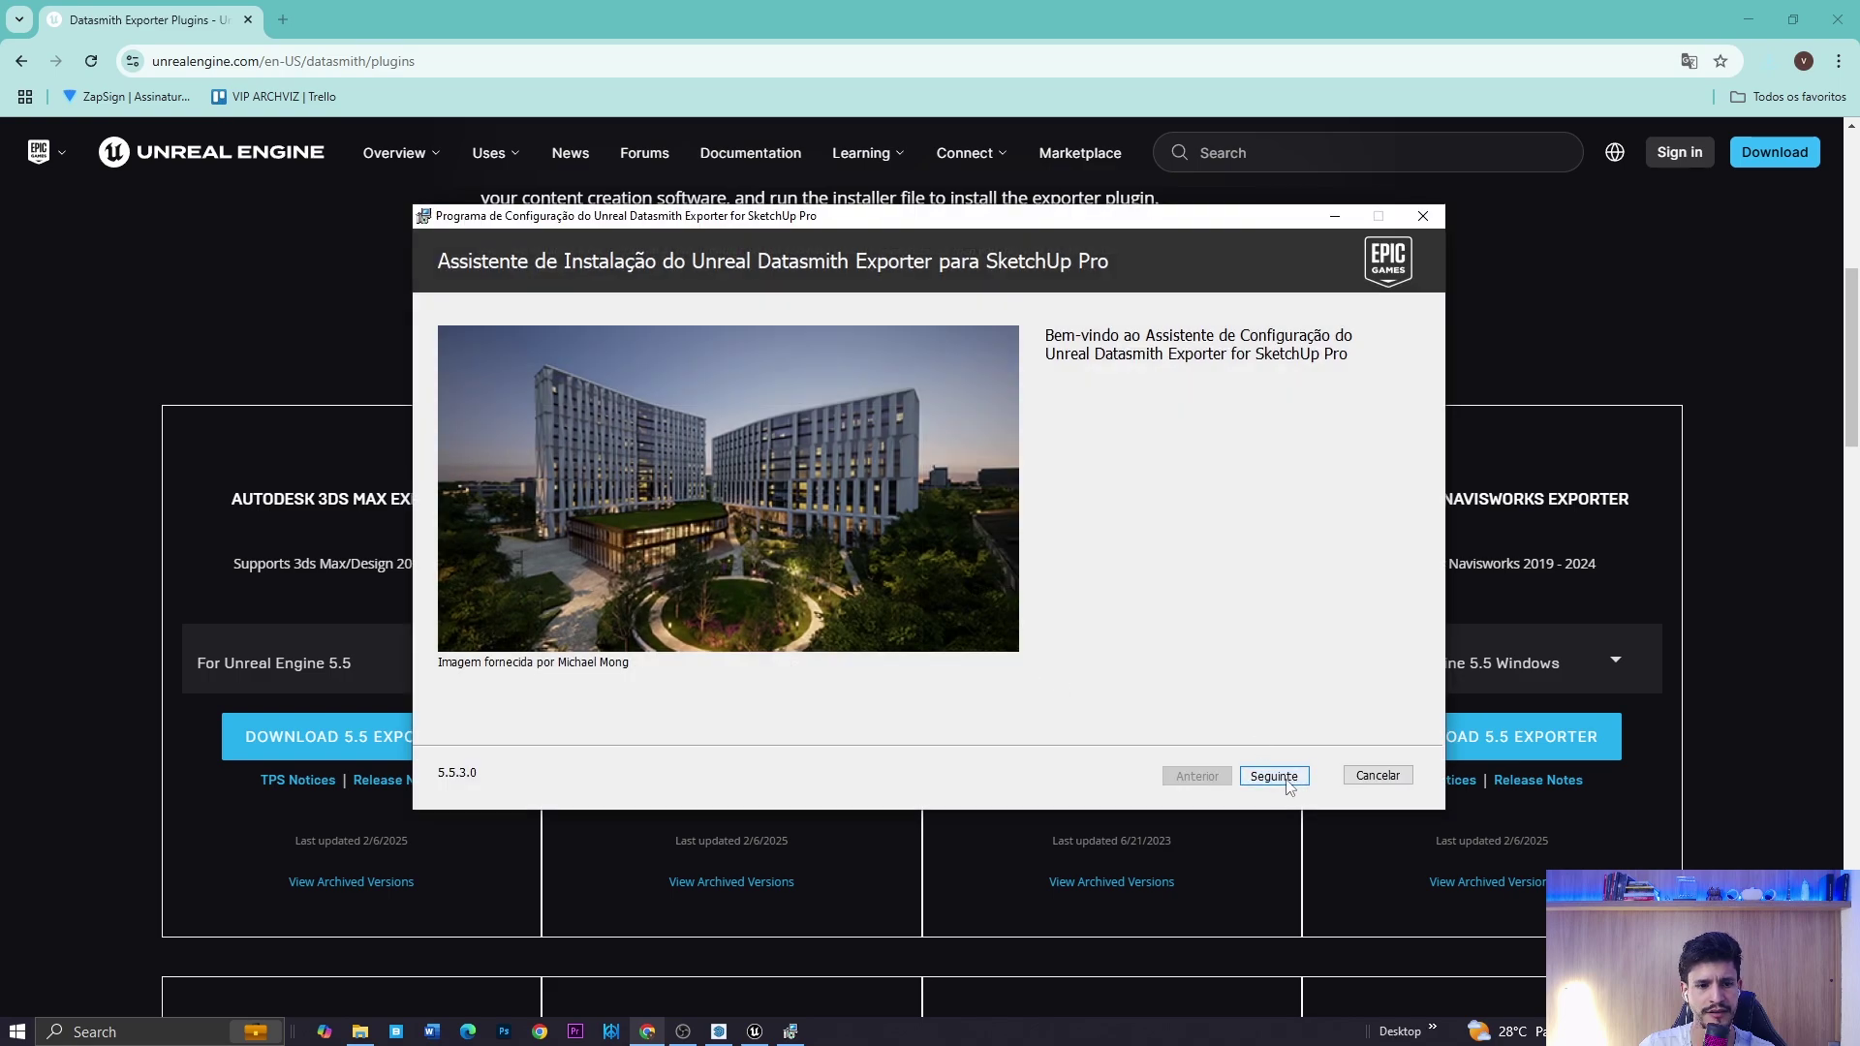
- Accept the licence agreement and start installing the Unreal Datasmith Exporter for SketchUp Pro 2022
{"action": "left_click", "coordinate": [1271, 770]}
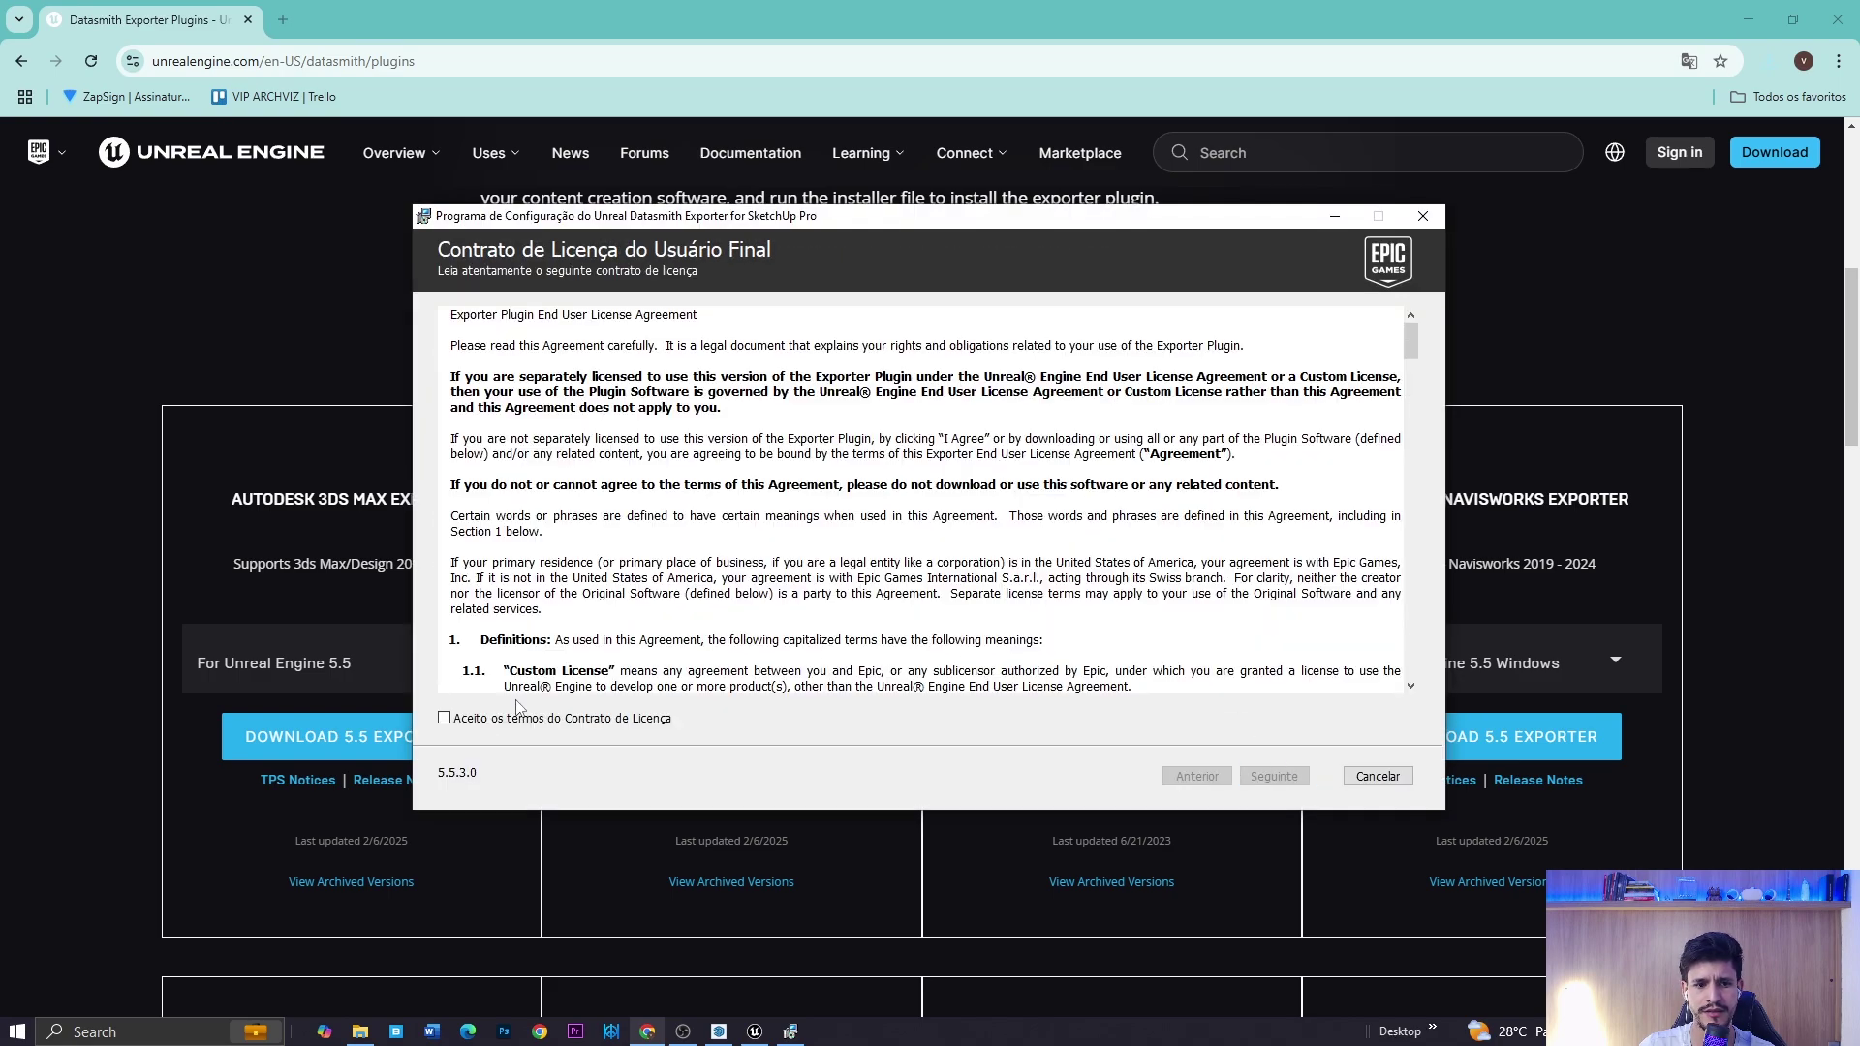
{"action": "left_click", "coordinate": [489, 715]}
{"action": "left_click_drag", "start_coordinate": [1410, 351], "coordinate": [1410, 680]}
{"action": "left_click", "coordinate": [1296, 776]}
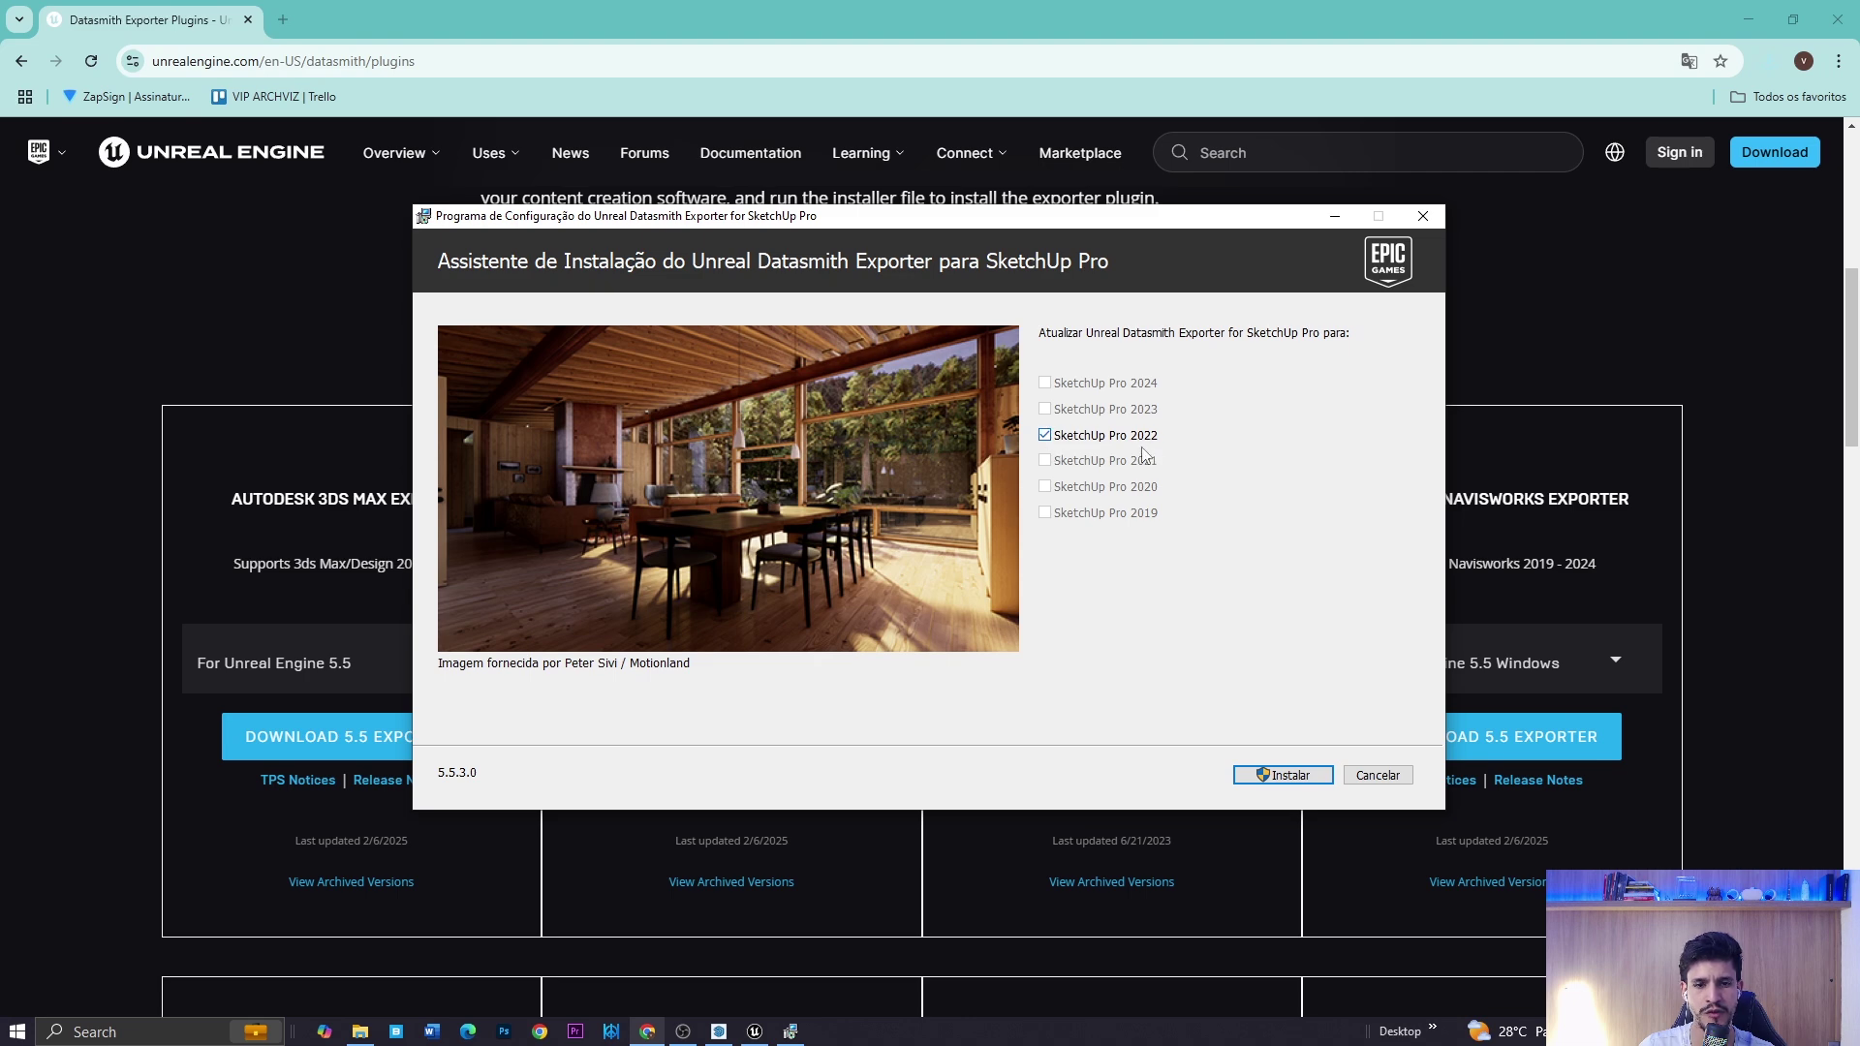
{"action": "left_click", "coordinate": [1283, 775]}
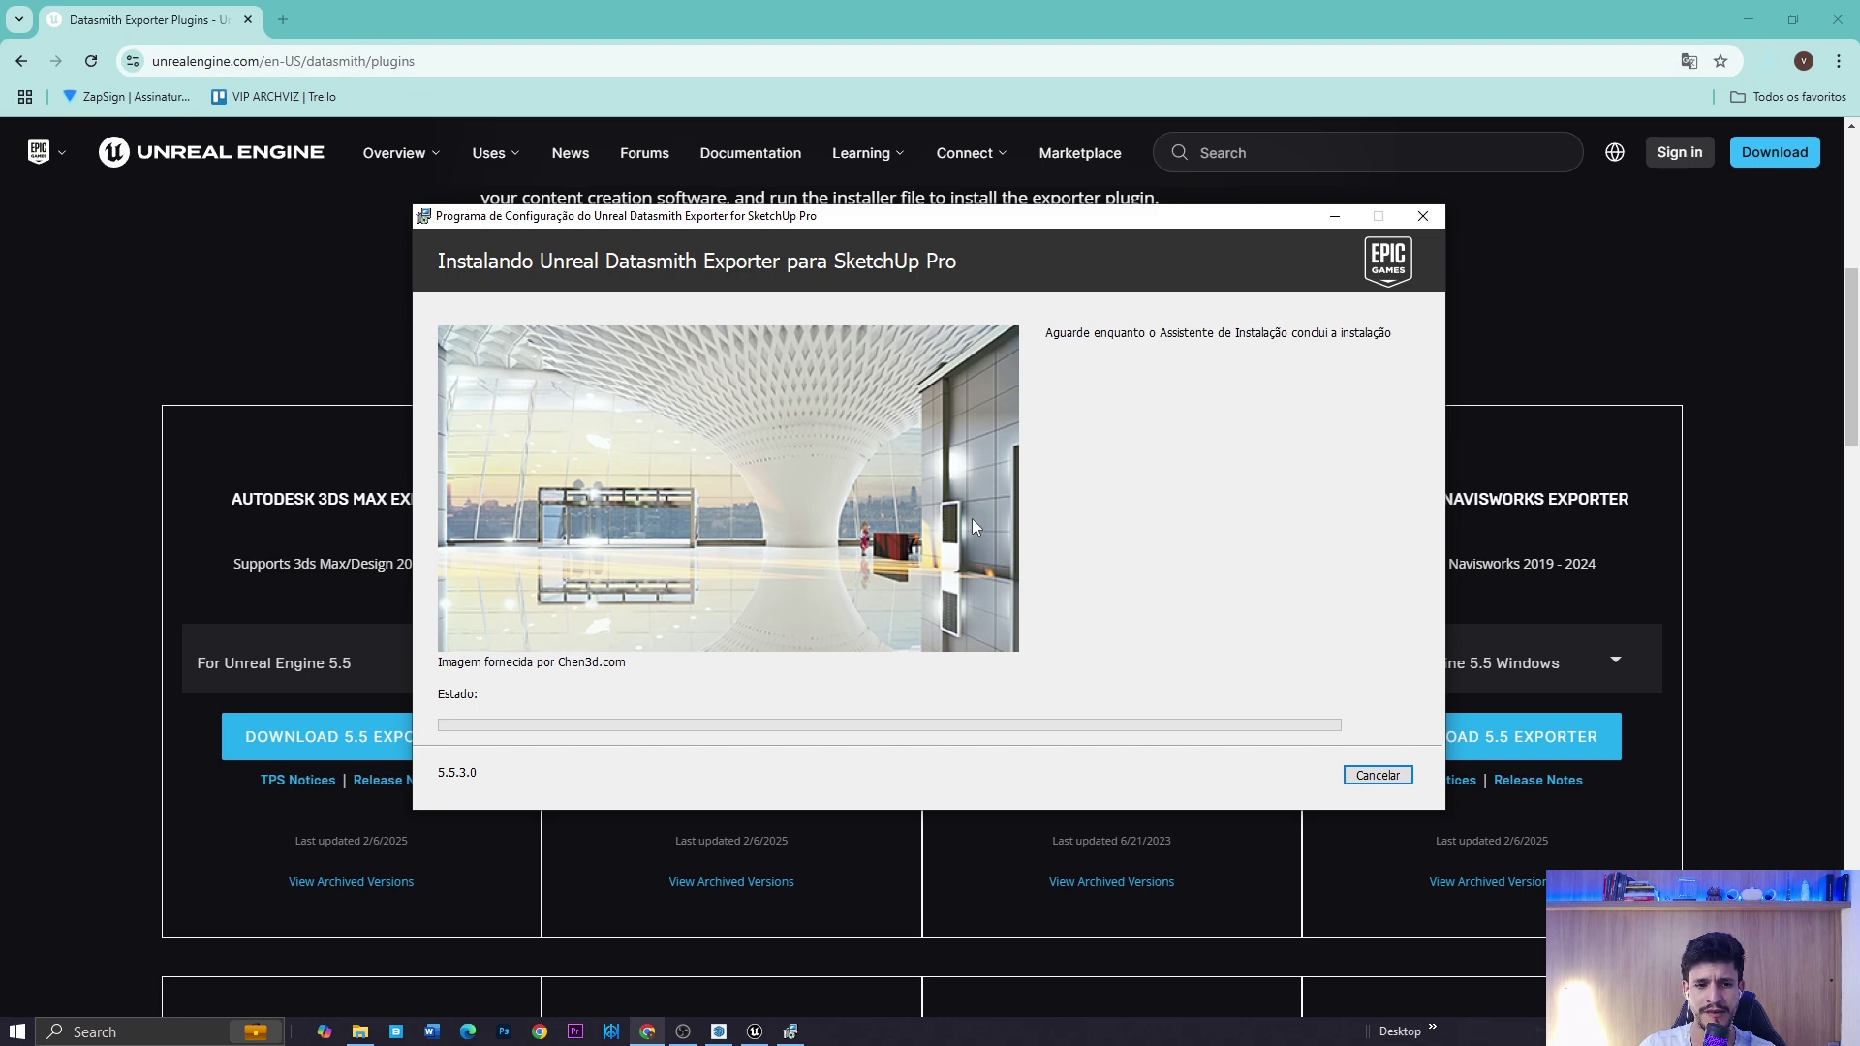
{"action": "left_click", "coordinate": [1375, 780]}
{"action": "left_click", "coordinate": [888, 553]}
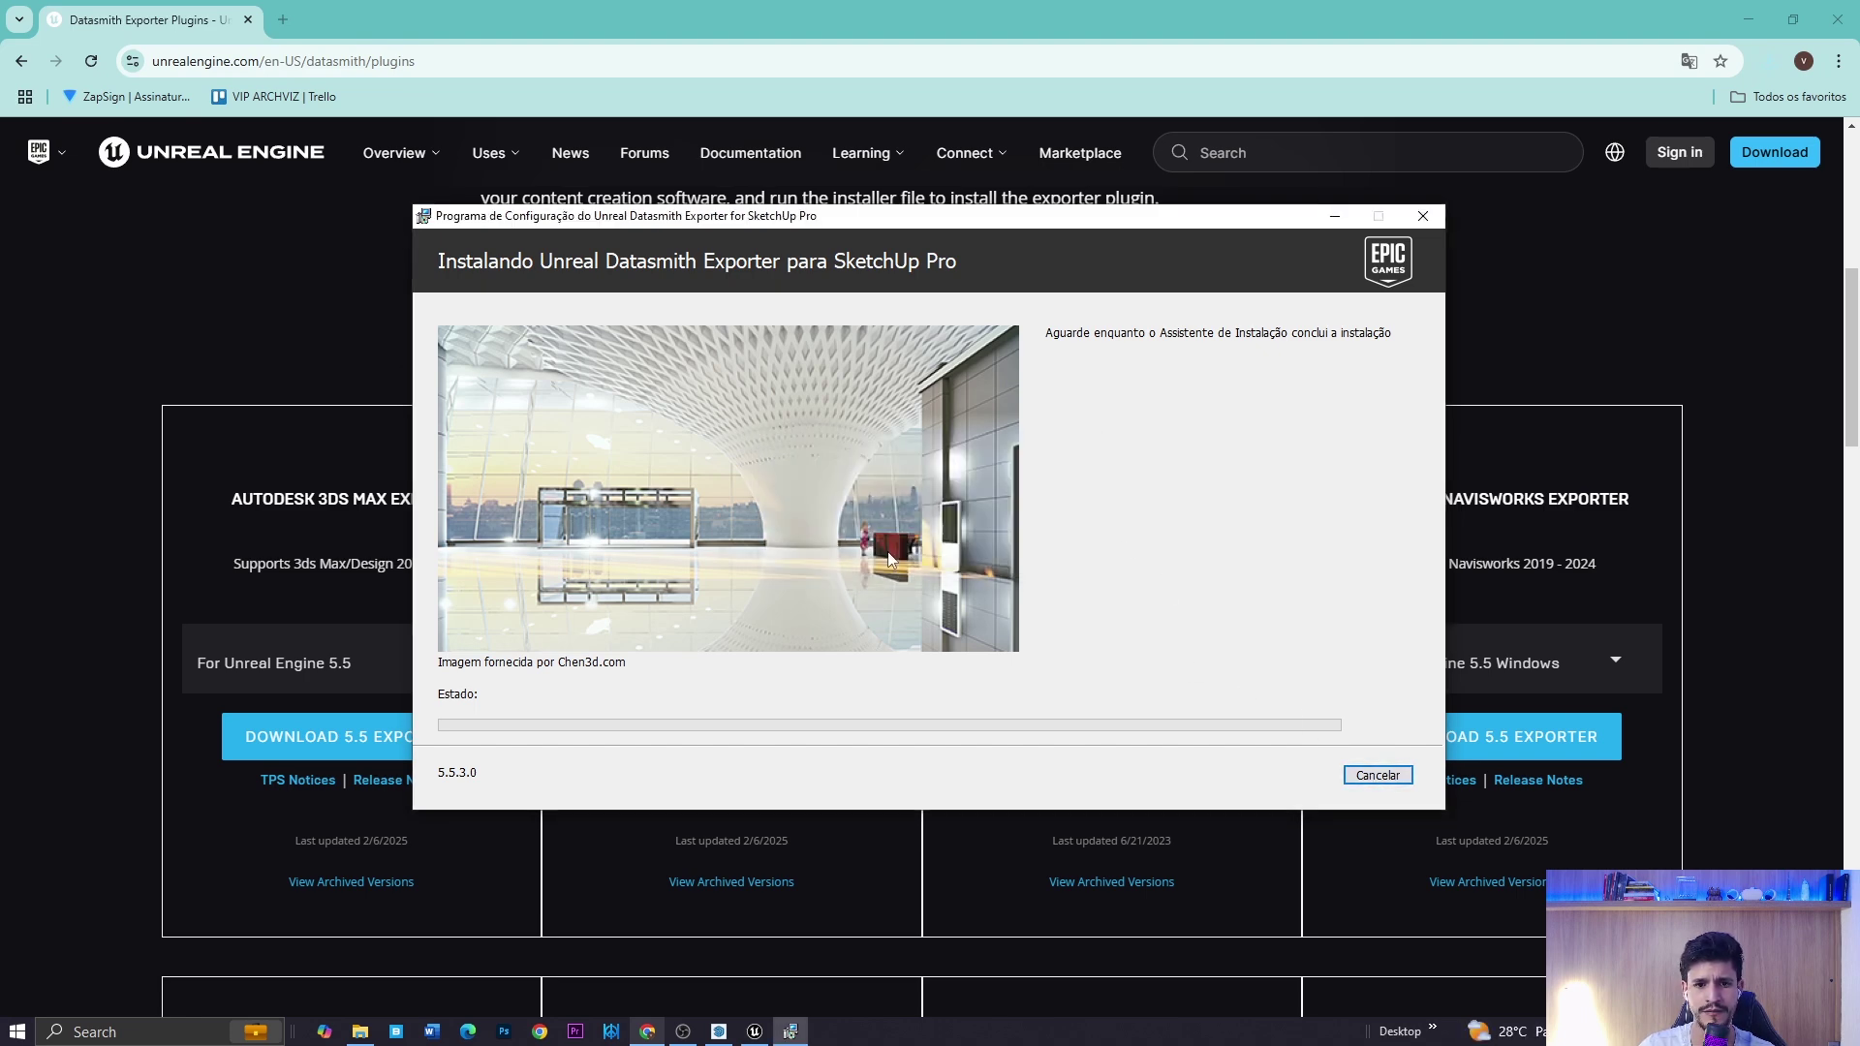
- Switch to SketchUp, start a Datasmith export of the house model, and create a folder named Datasmith inside TUTORIAL_YOUTUBE
{"action": "left_click", "coordinate": [719, 1031]}
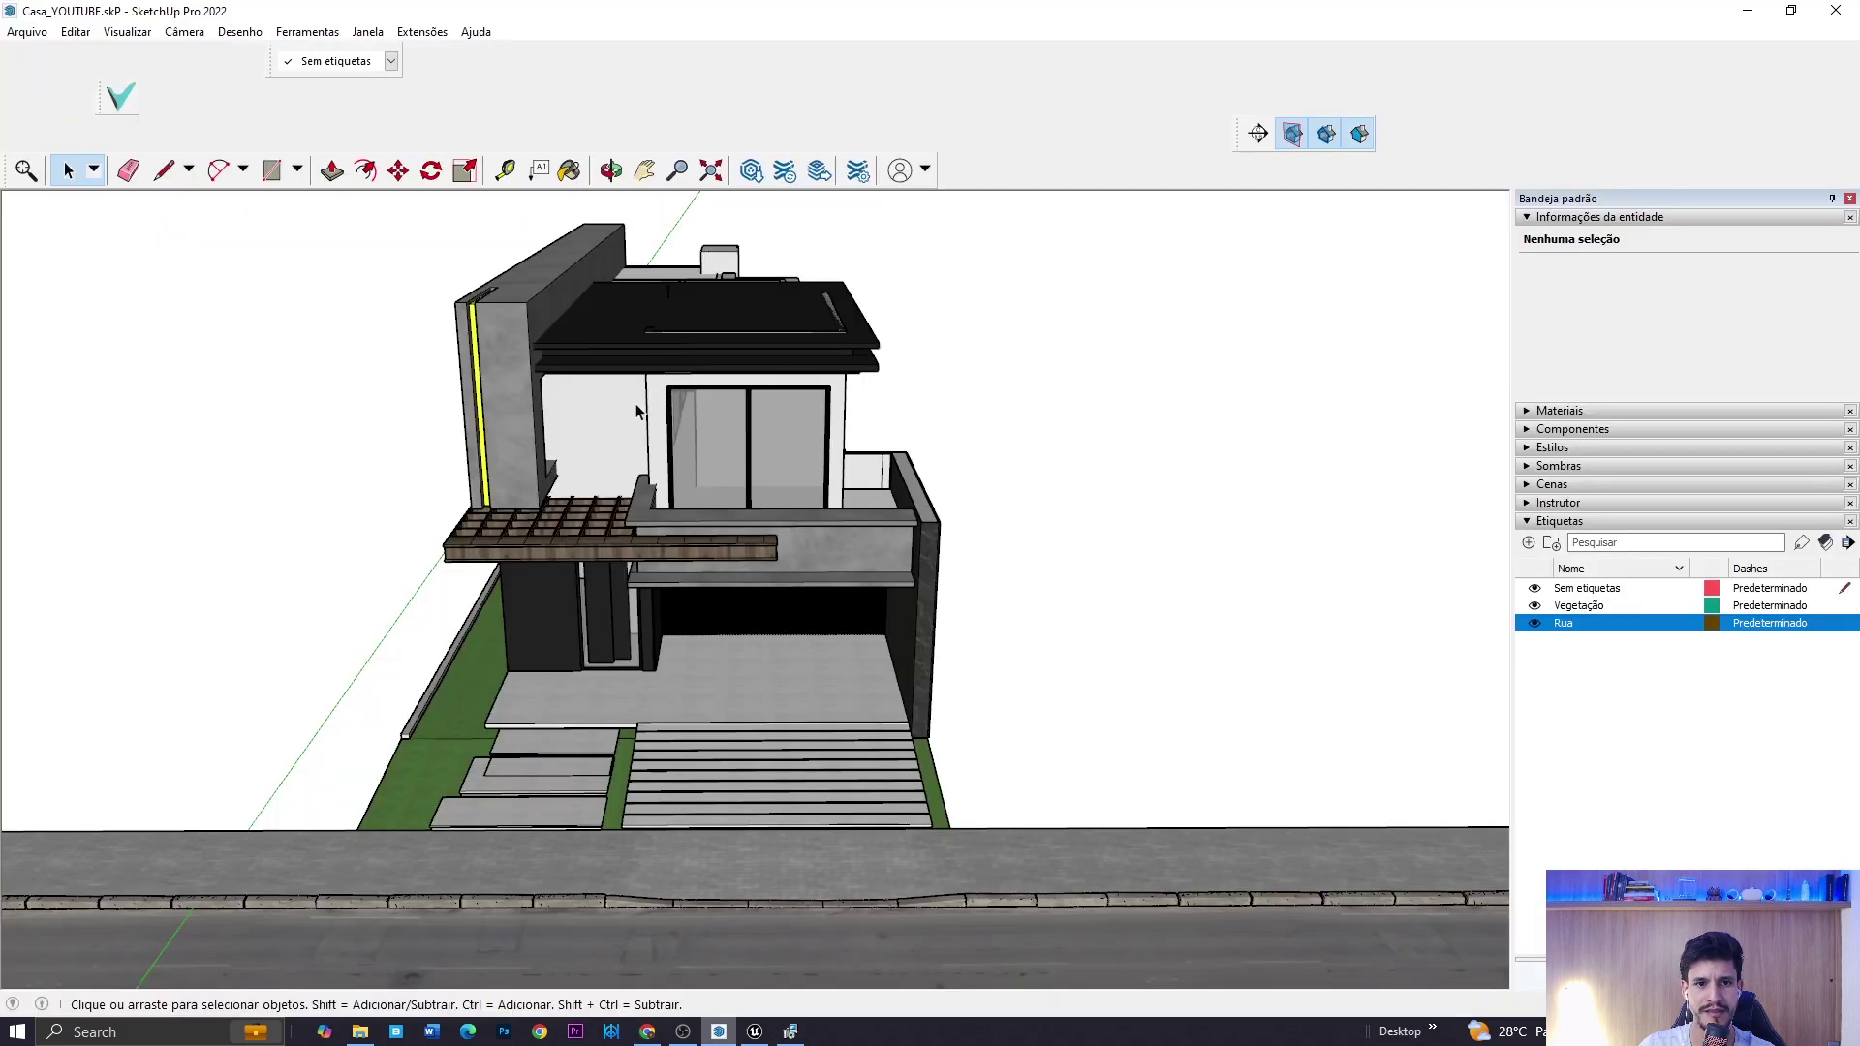
{"action": "left_click", "coordinate": [422, 31]}
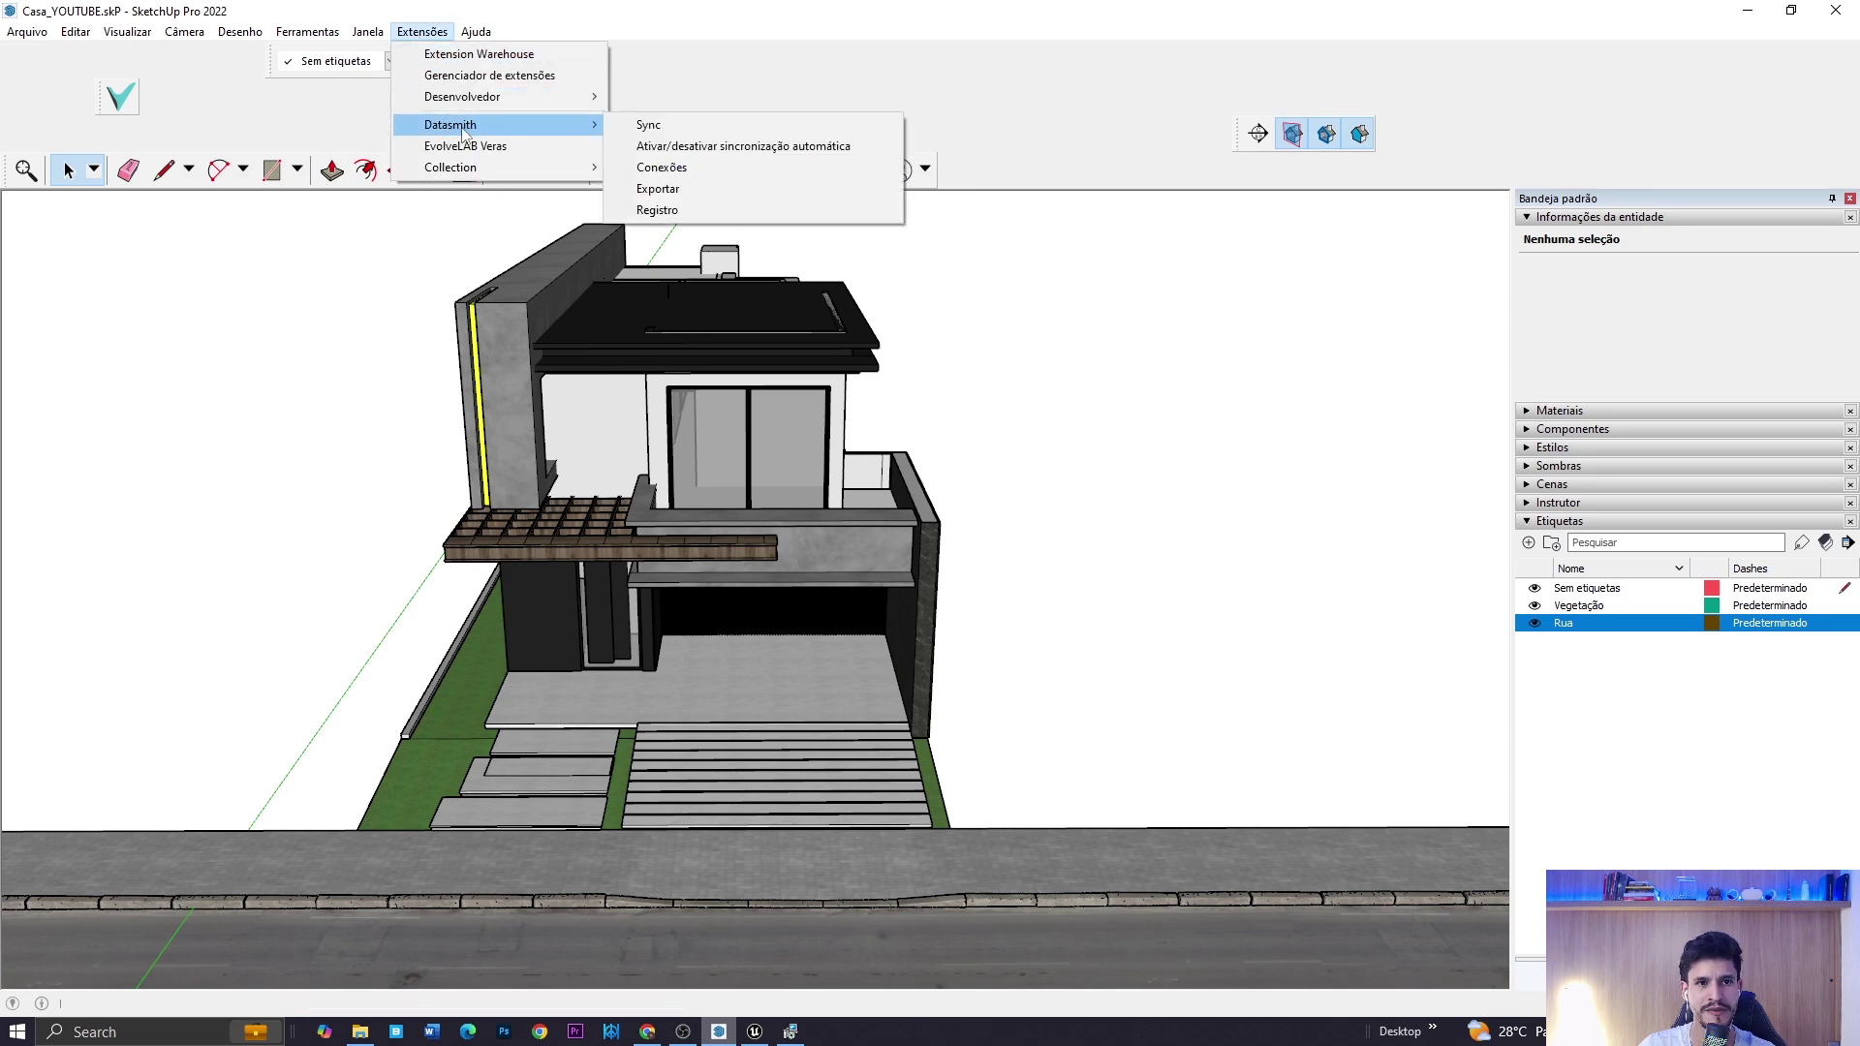
{"action": "mouse_move", "coordinate": [459, 128]}
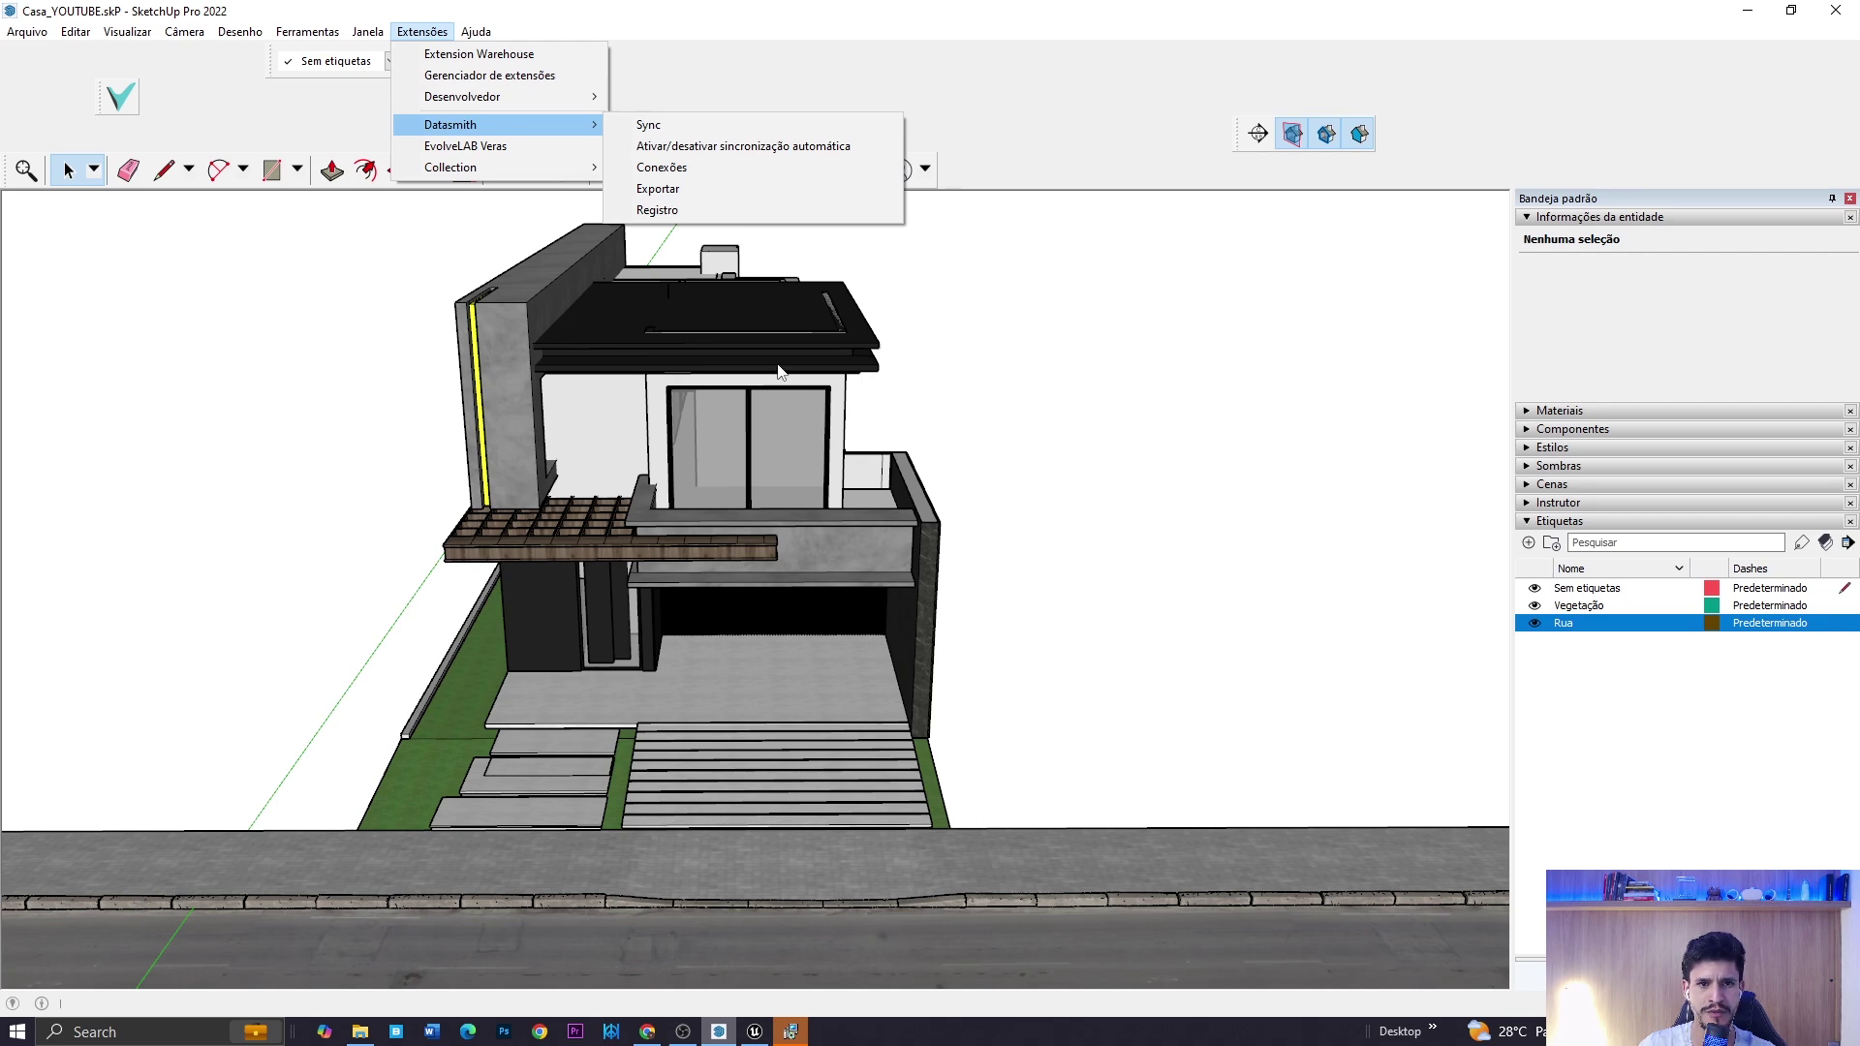
{"action": "left_click", "coordinate": [659, 192]}
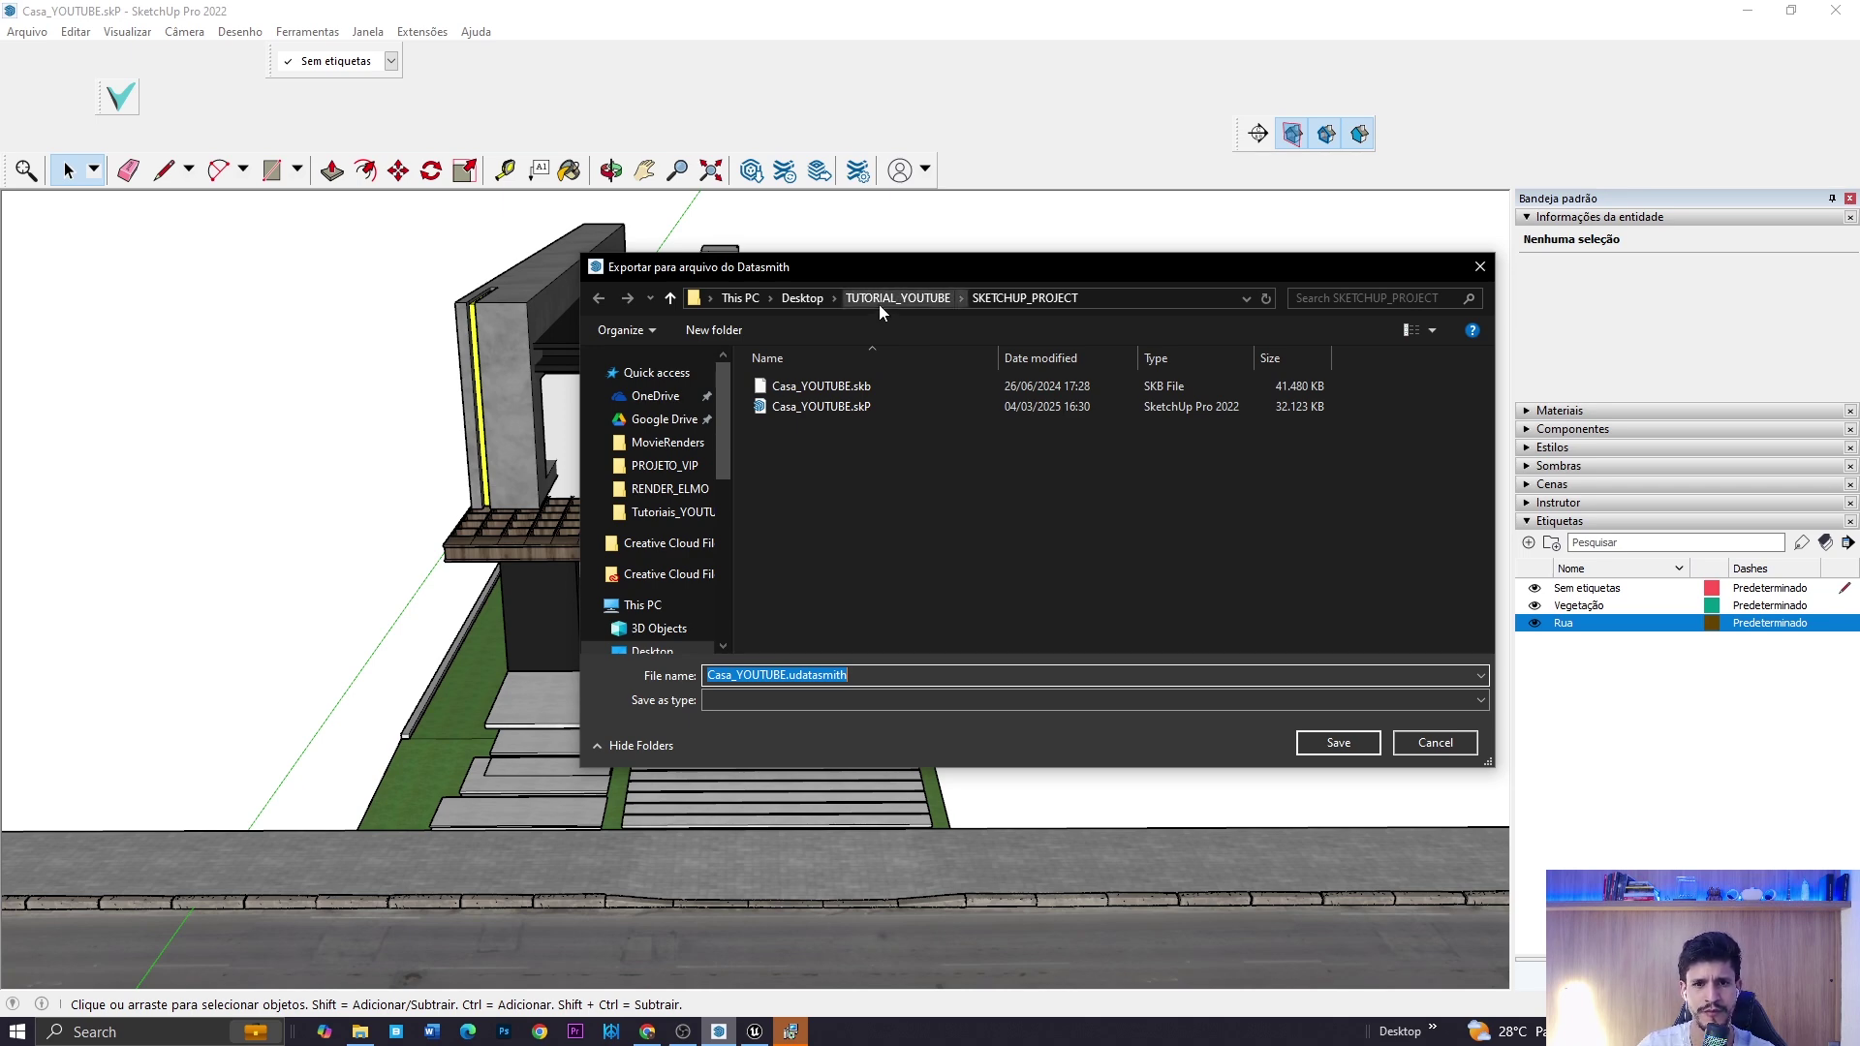
{"action": "left_click", "coordinate": [882, 301]}
{"action": "right_click", "coordinate": [839, 488]}
{"action": "mouse_move", "coordinate": [775, 733]}
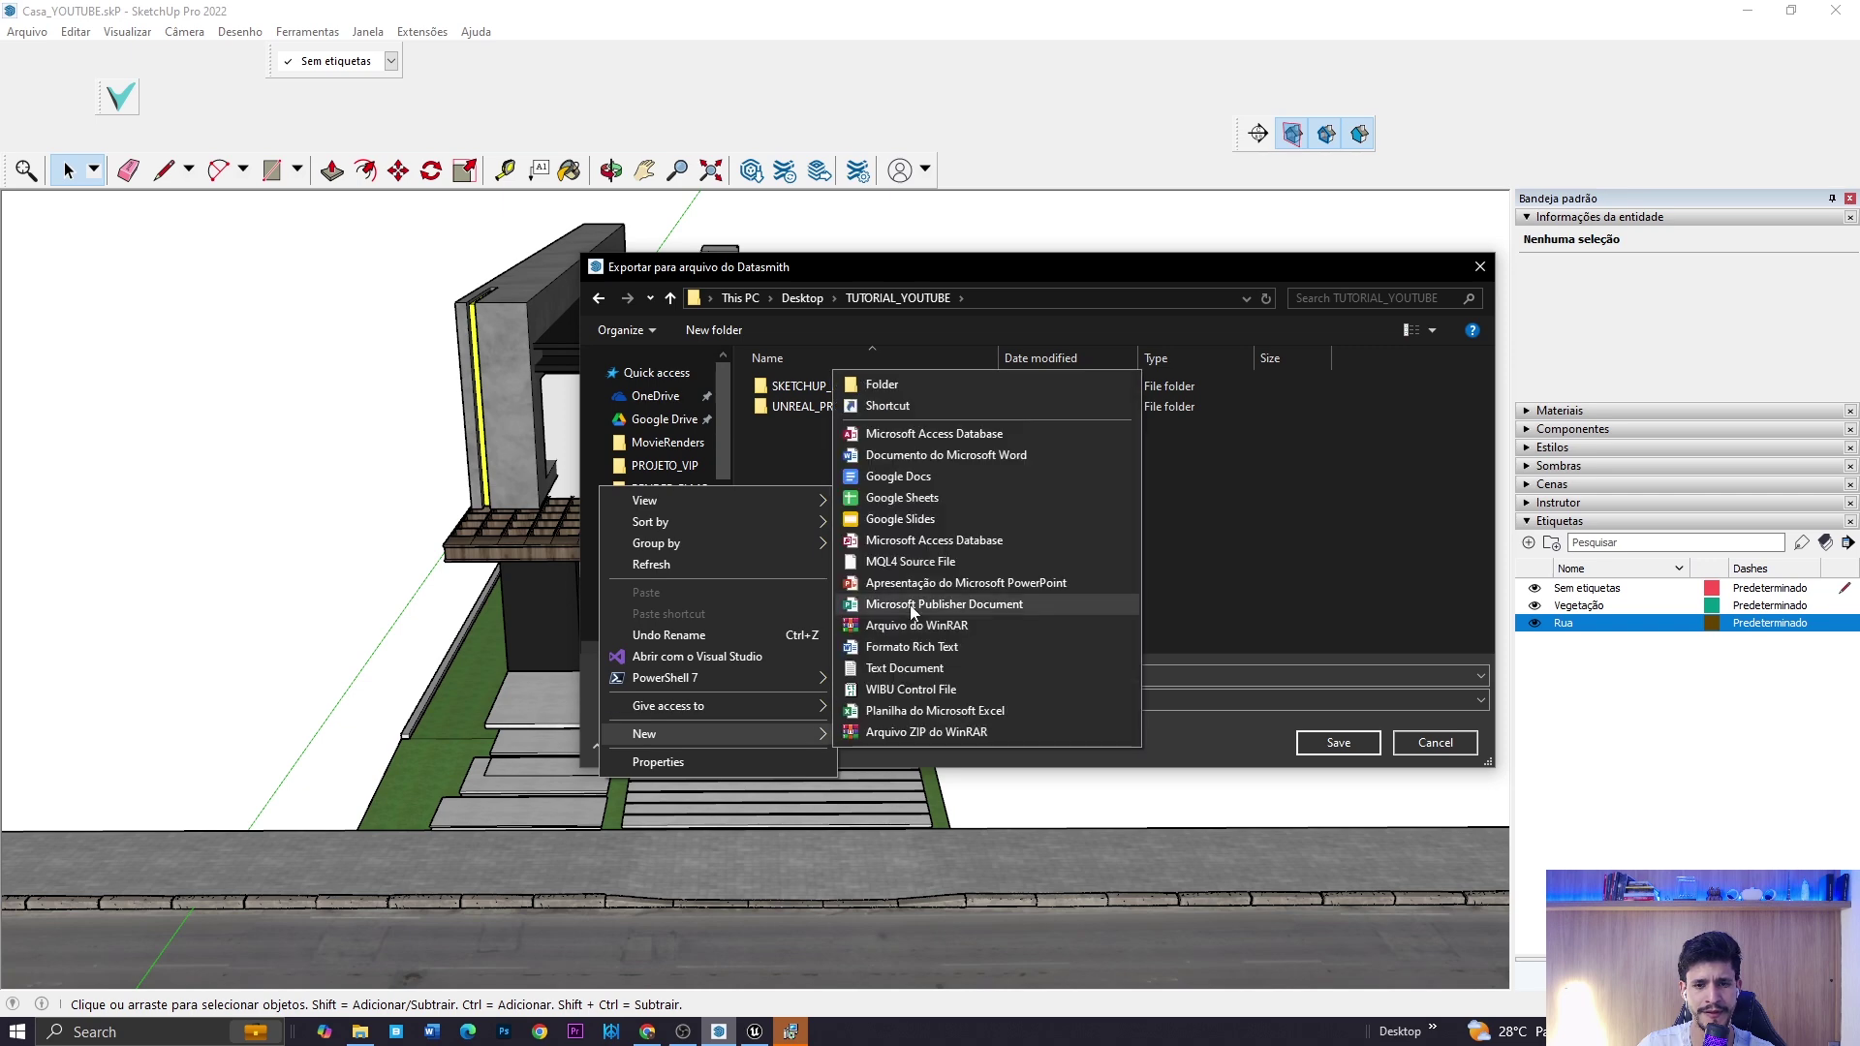
{"action": "left_click", "coordinate": [877, 386]}
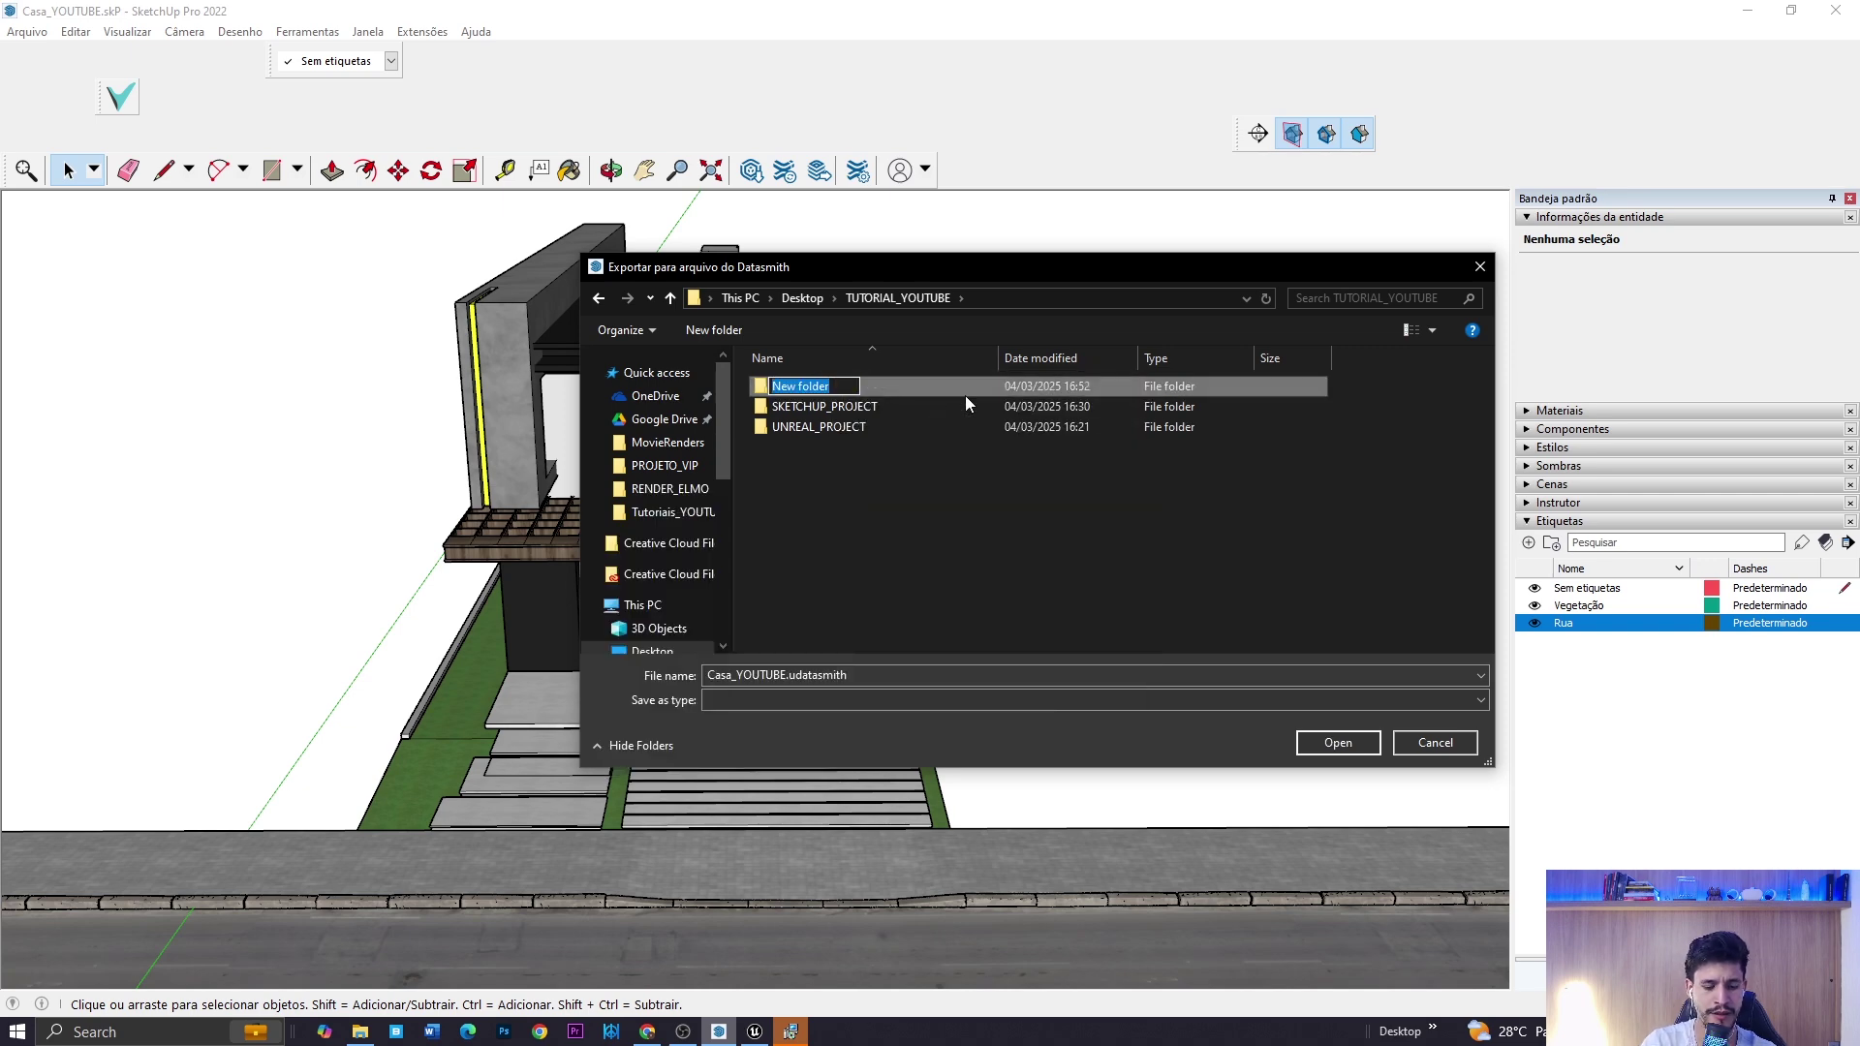
{"action": "type", "text": "Datasmith"}
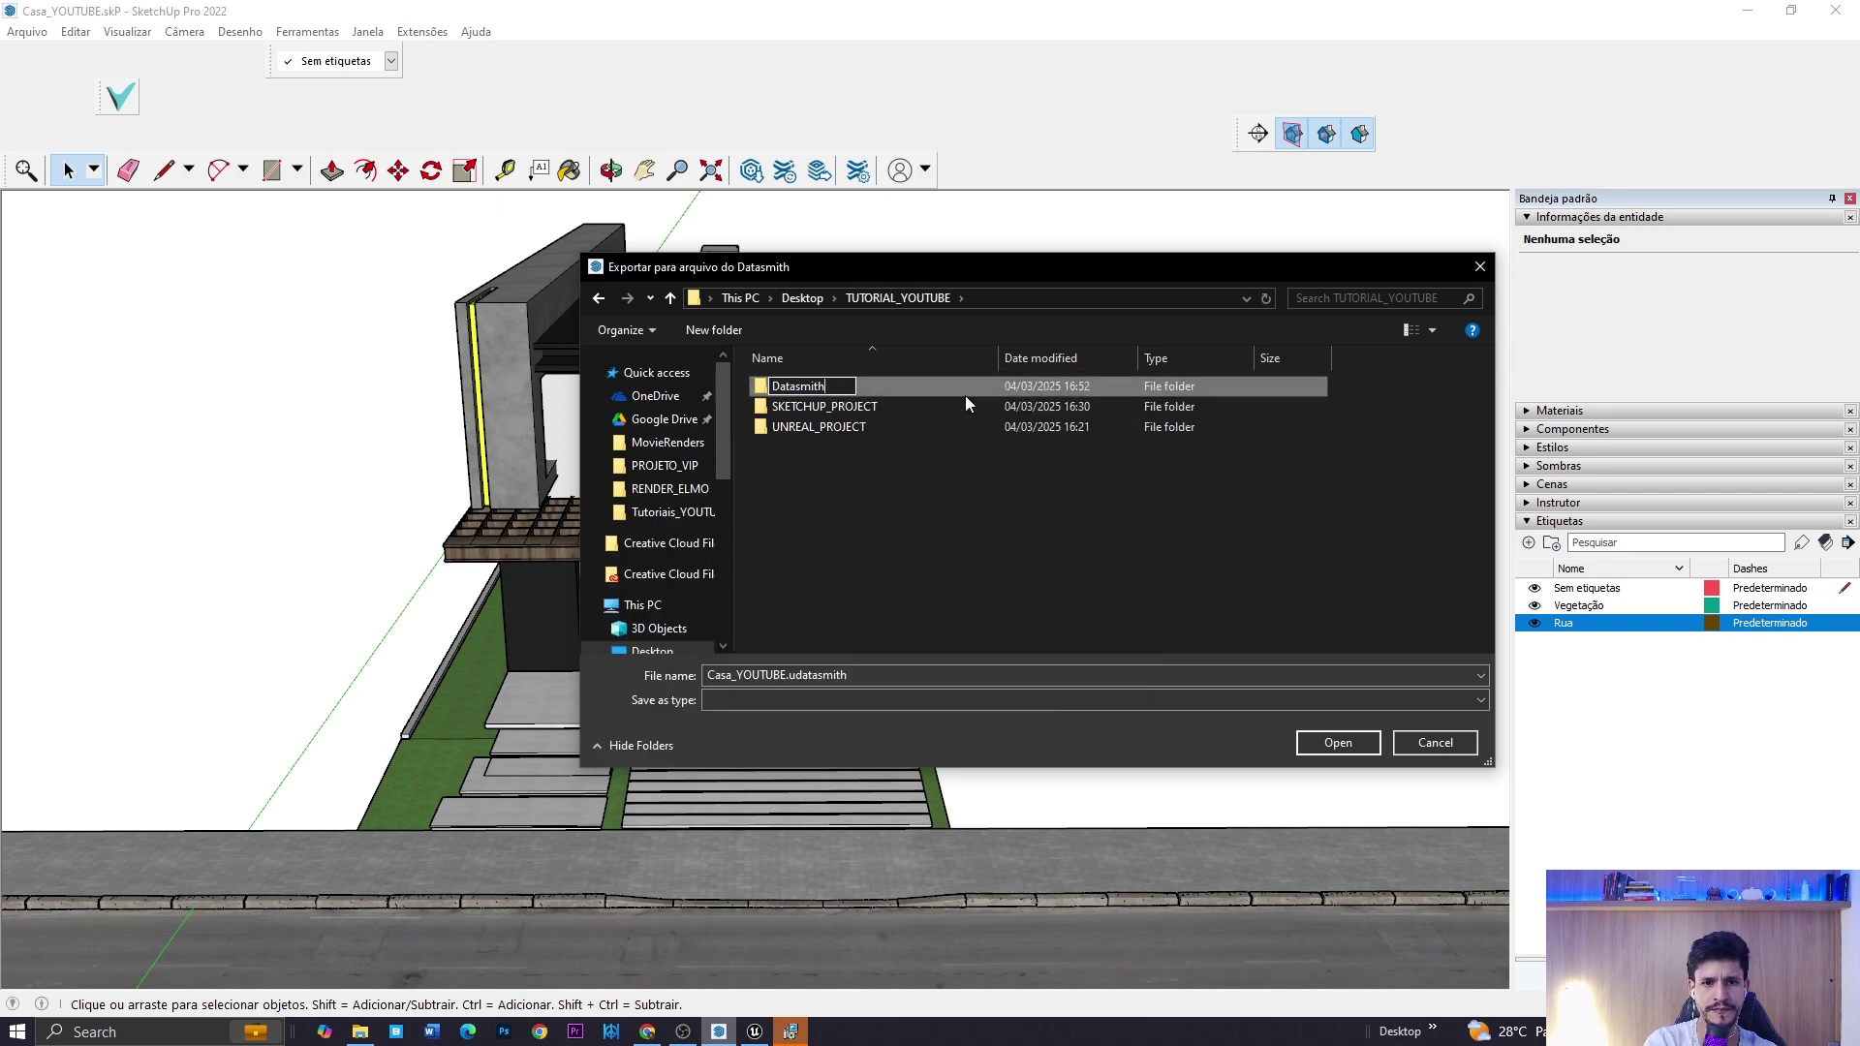
{"action": "key", "text": "Return"}
- Export the house model as Casa_YOUTUBE.udatasmith into the new Datasmith folder
{"action": "double_click", "coordinate": [905, 386]}
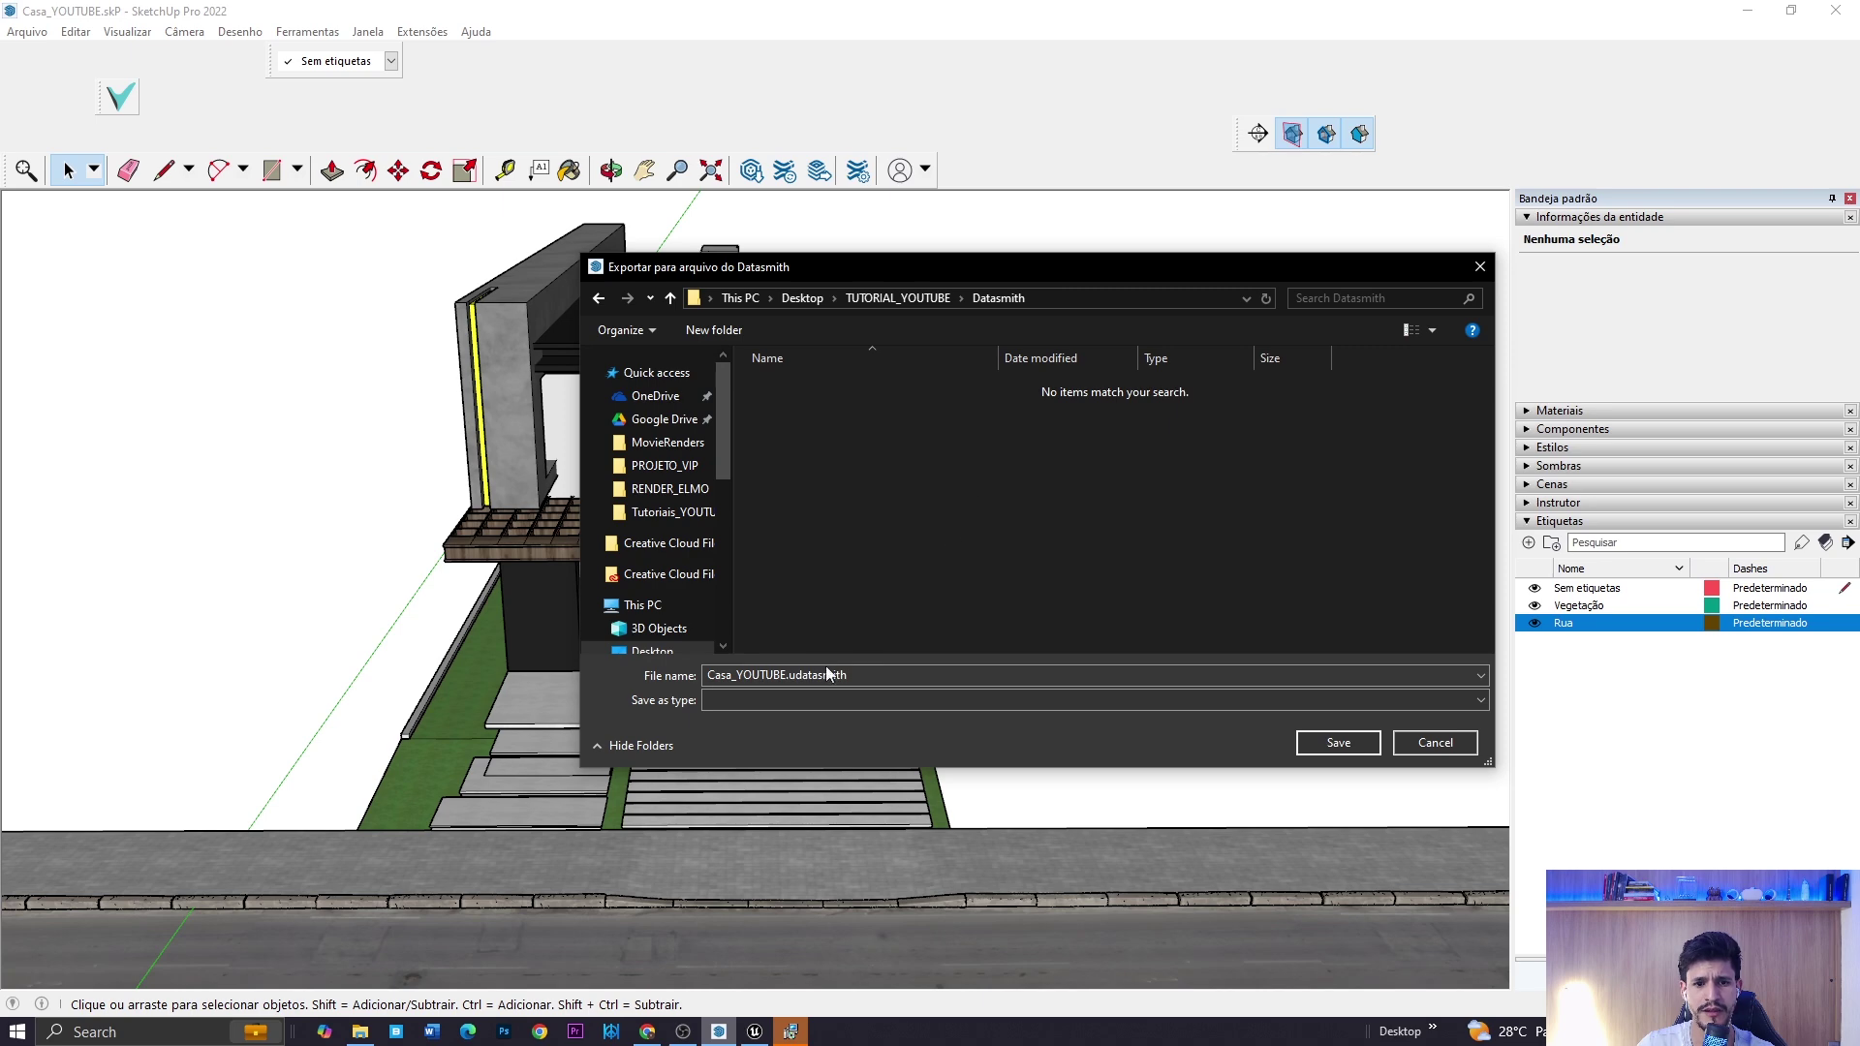
{"action": "left_click", "coordinate": [766, 678]}
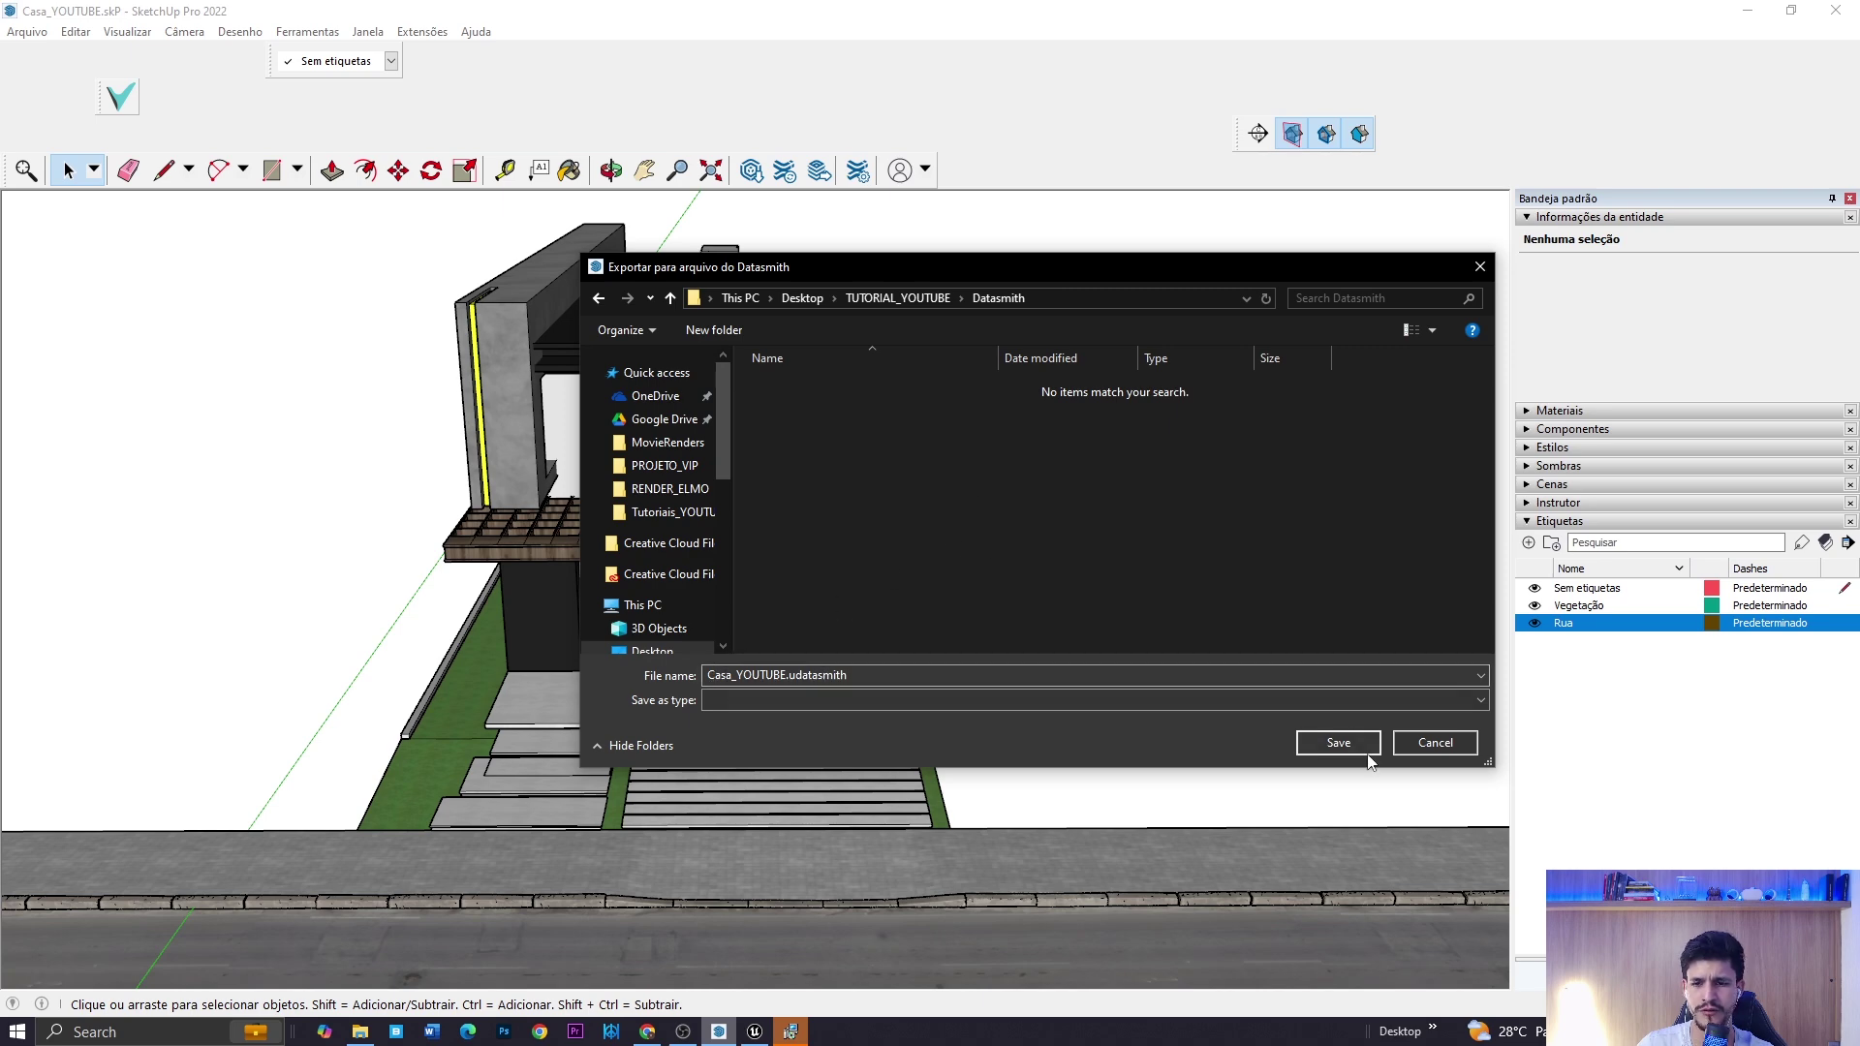
{"action": "left_click", "coordinate": [1338, 743]}
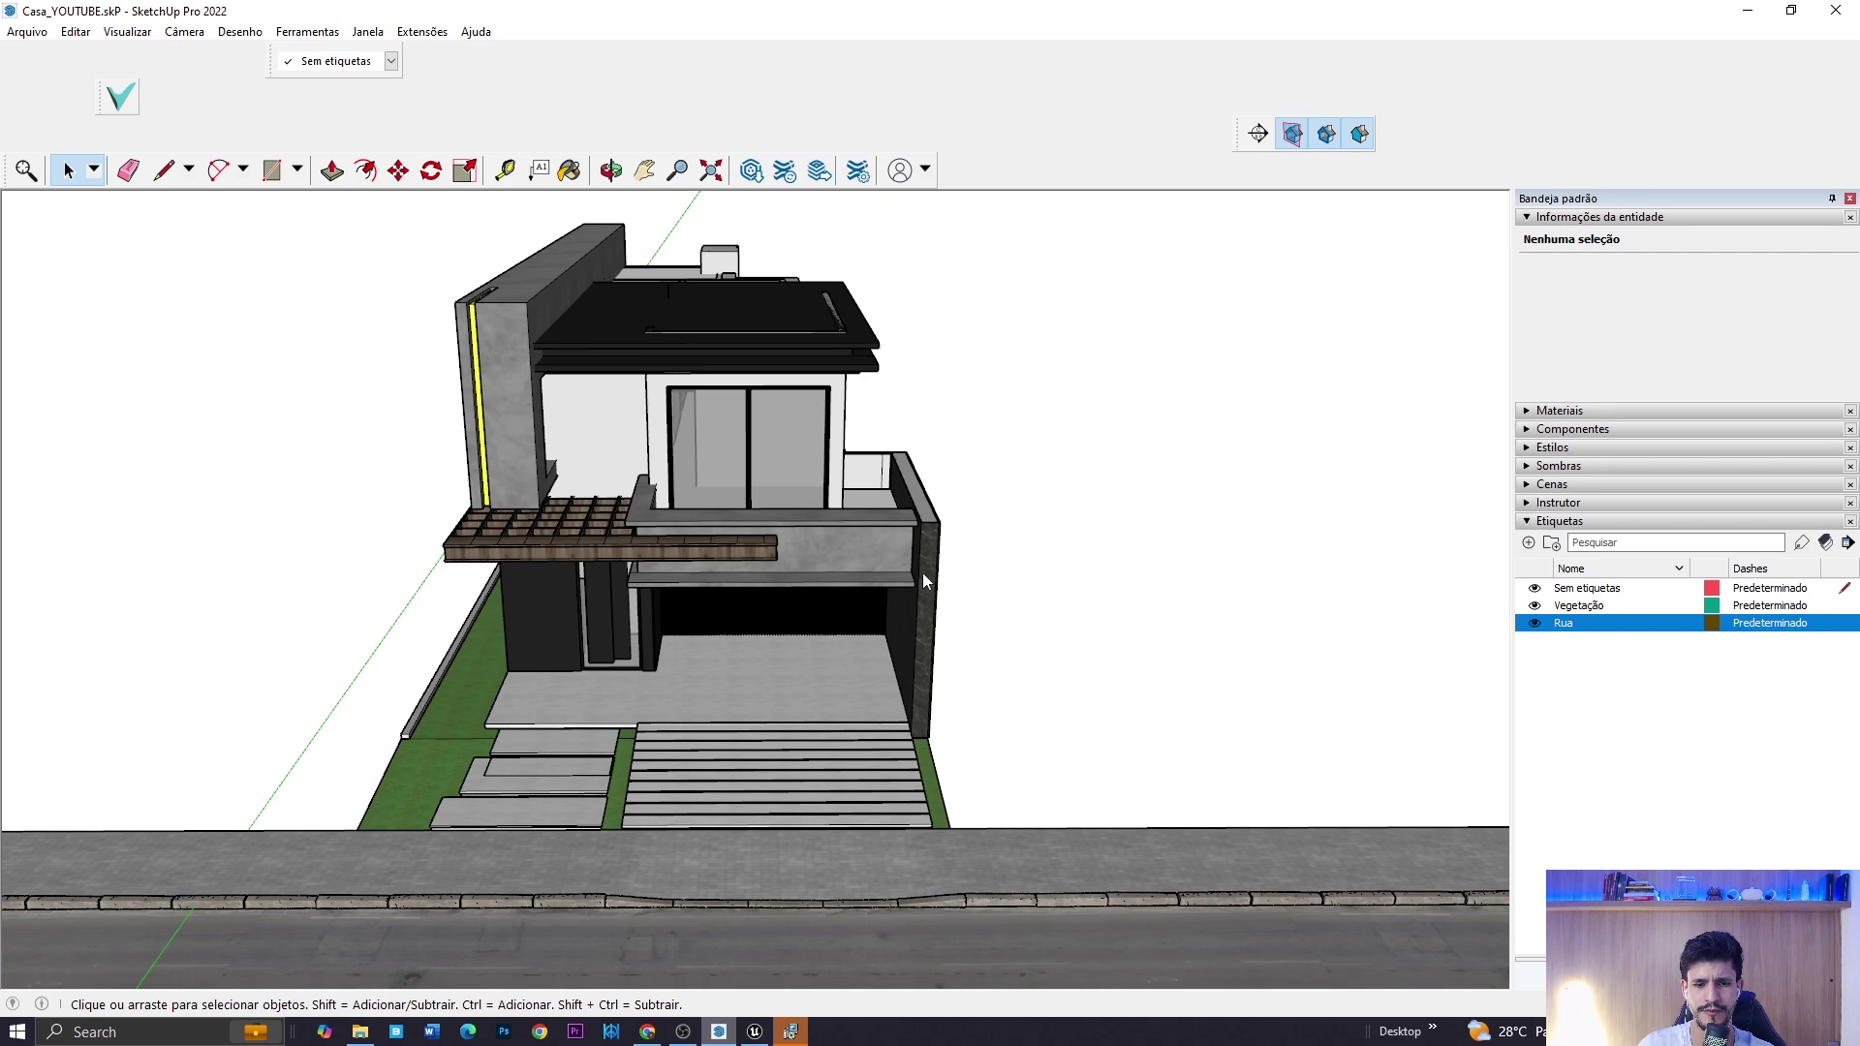
{"action": "middle_click_drag", "start_coordinate": [922, 574], "coordinate": [465, 878]}
- Switch to File Explorer and inspect the exported Datasmith folder, including the contents of Casa_YOUTUBE_Assets
{"action": "left_click", "coordinate": [360, 1032]}
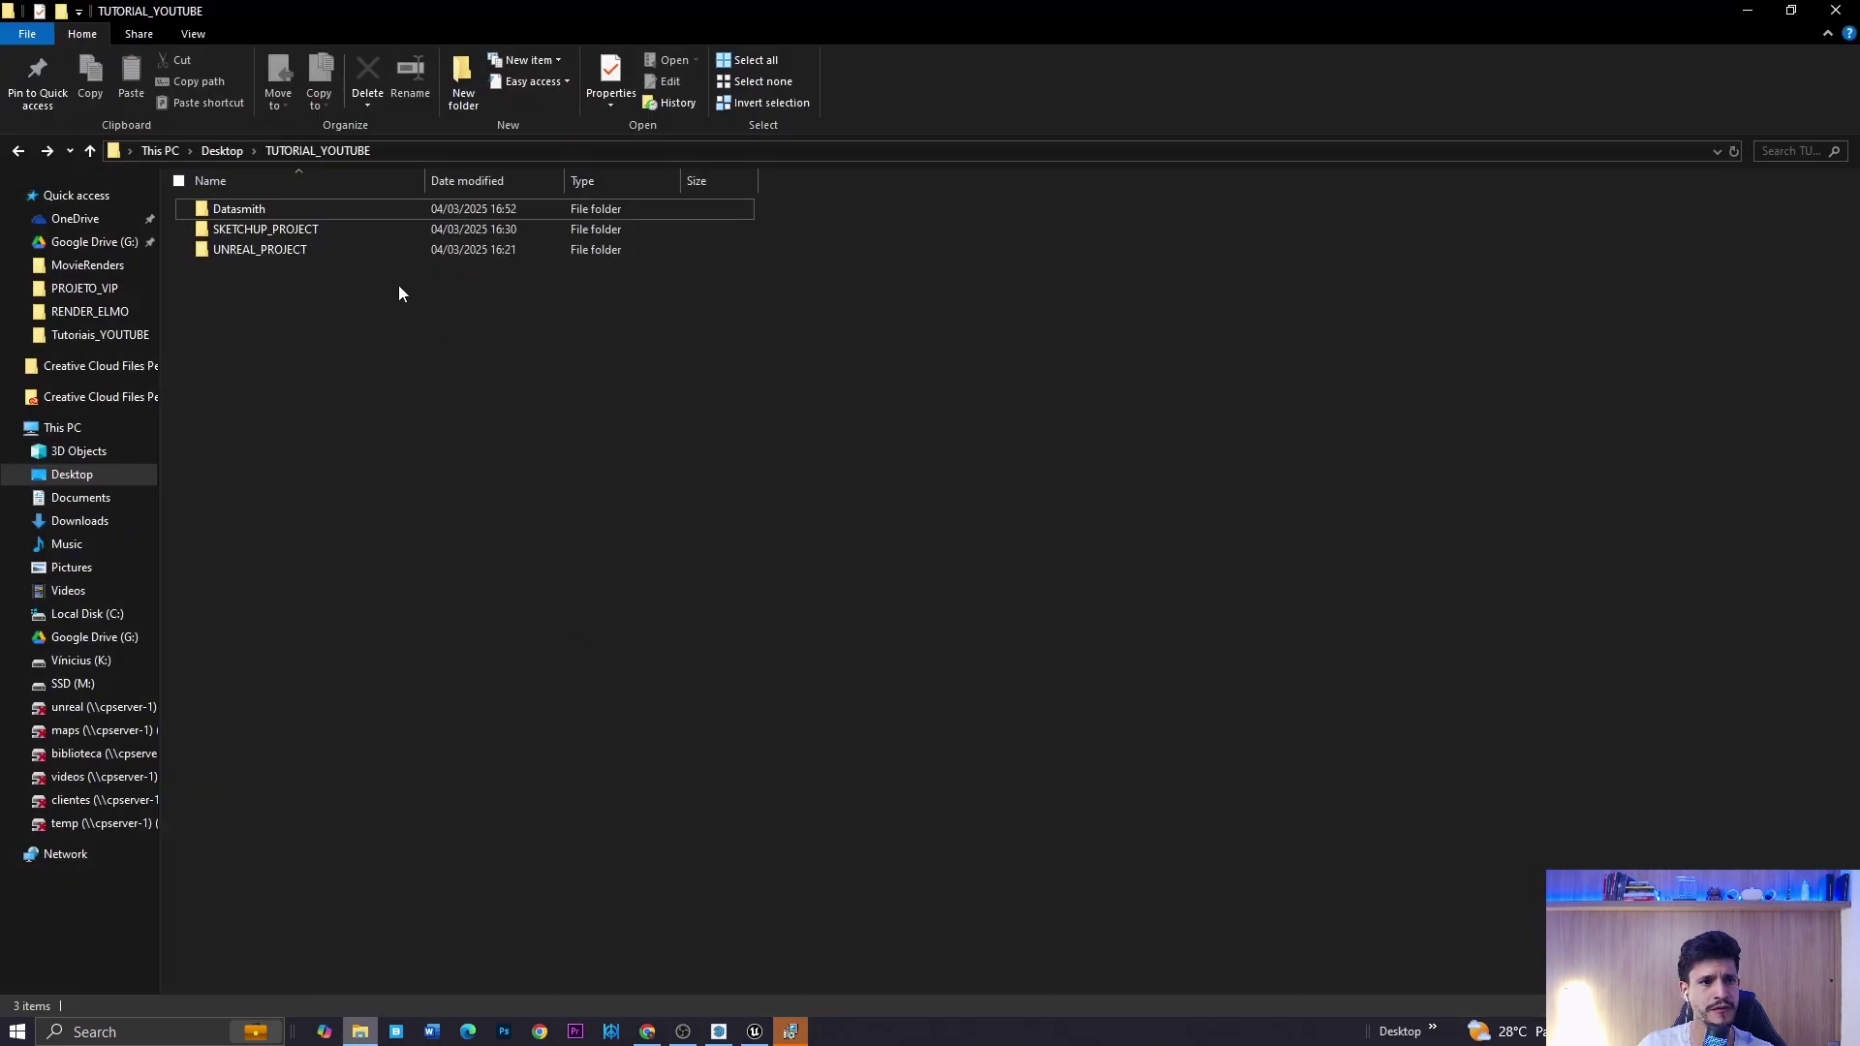
{"action": "double_click", "coordinate": [252, 210]}
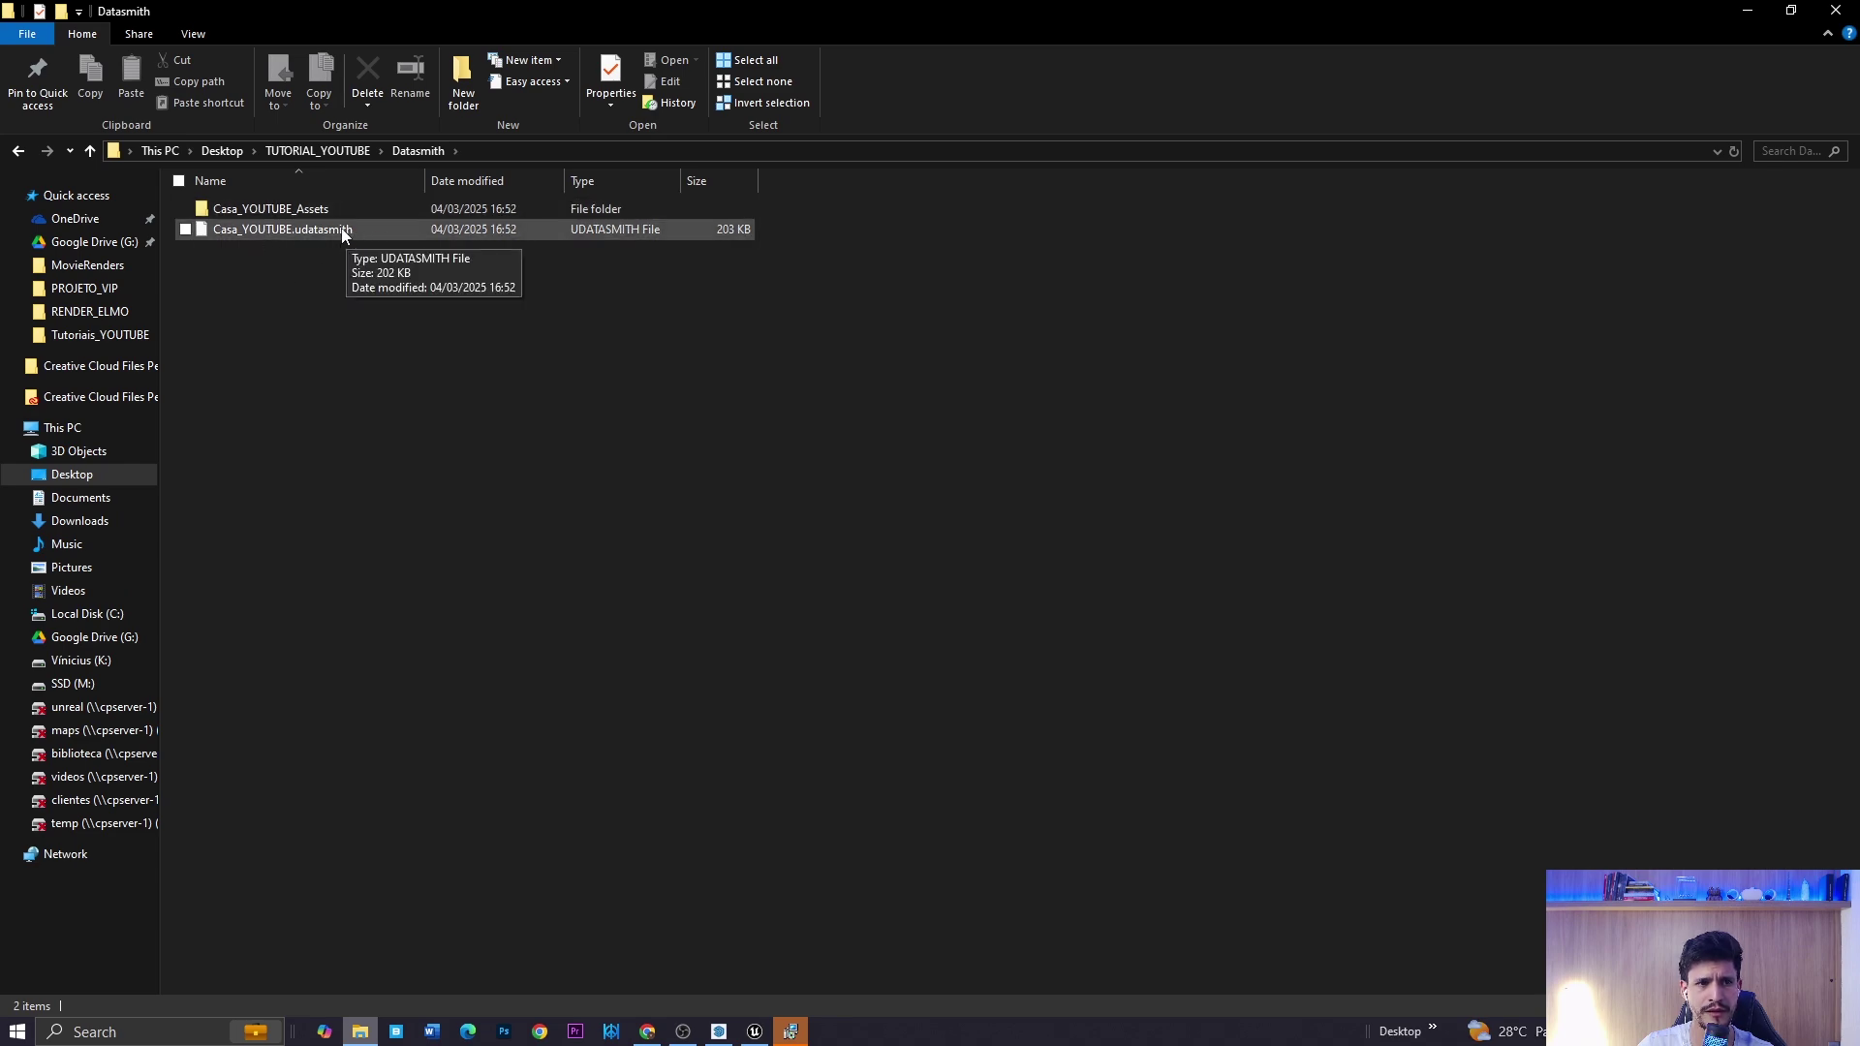
{"action": "double_click", "coordinate": [271, 210]}
{"action": "scroll", "coordinate": [521, 369], "scroll_direction": "down", "scroll_amount": 9}
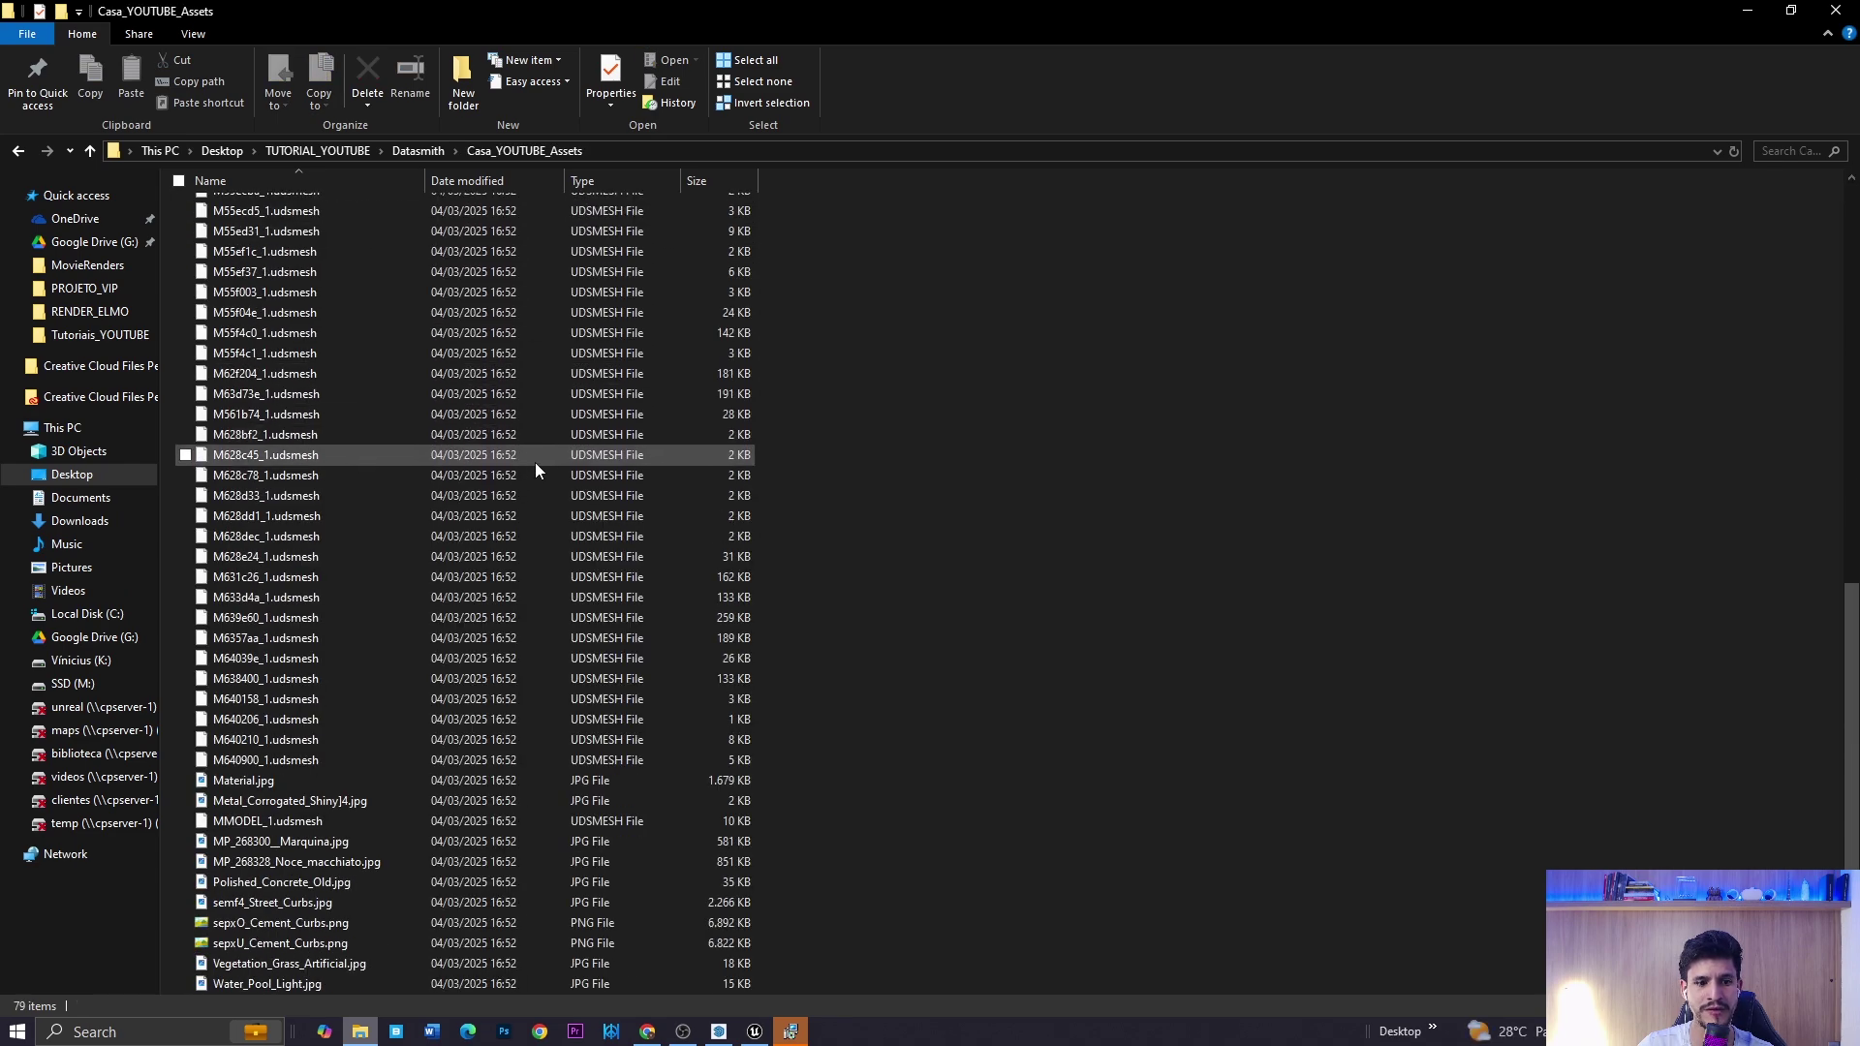
{"action": "scroll", "coordinate": [491, 730], "scroll_direction": "up", "scroll_amount": 7}
{"action": "scroll", "coordinate": [507, 734], "scroll_direction": "up", "scroll_amount": 2}
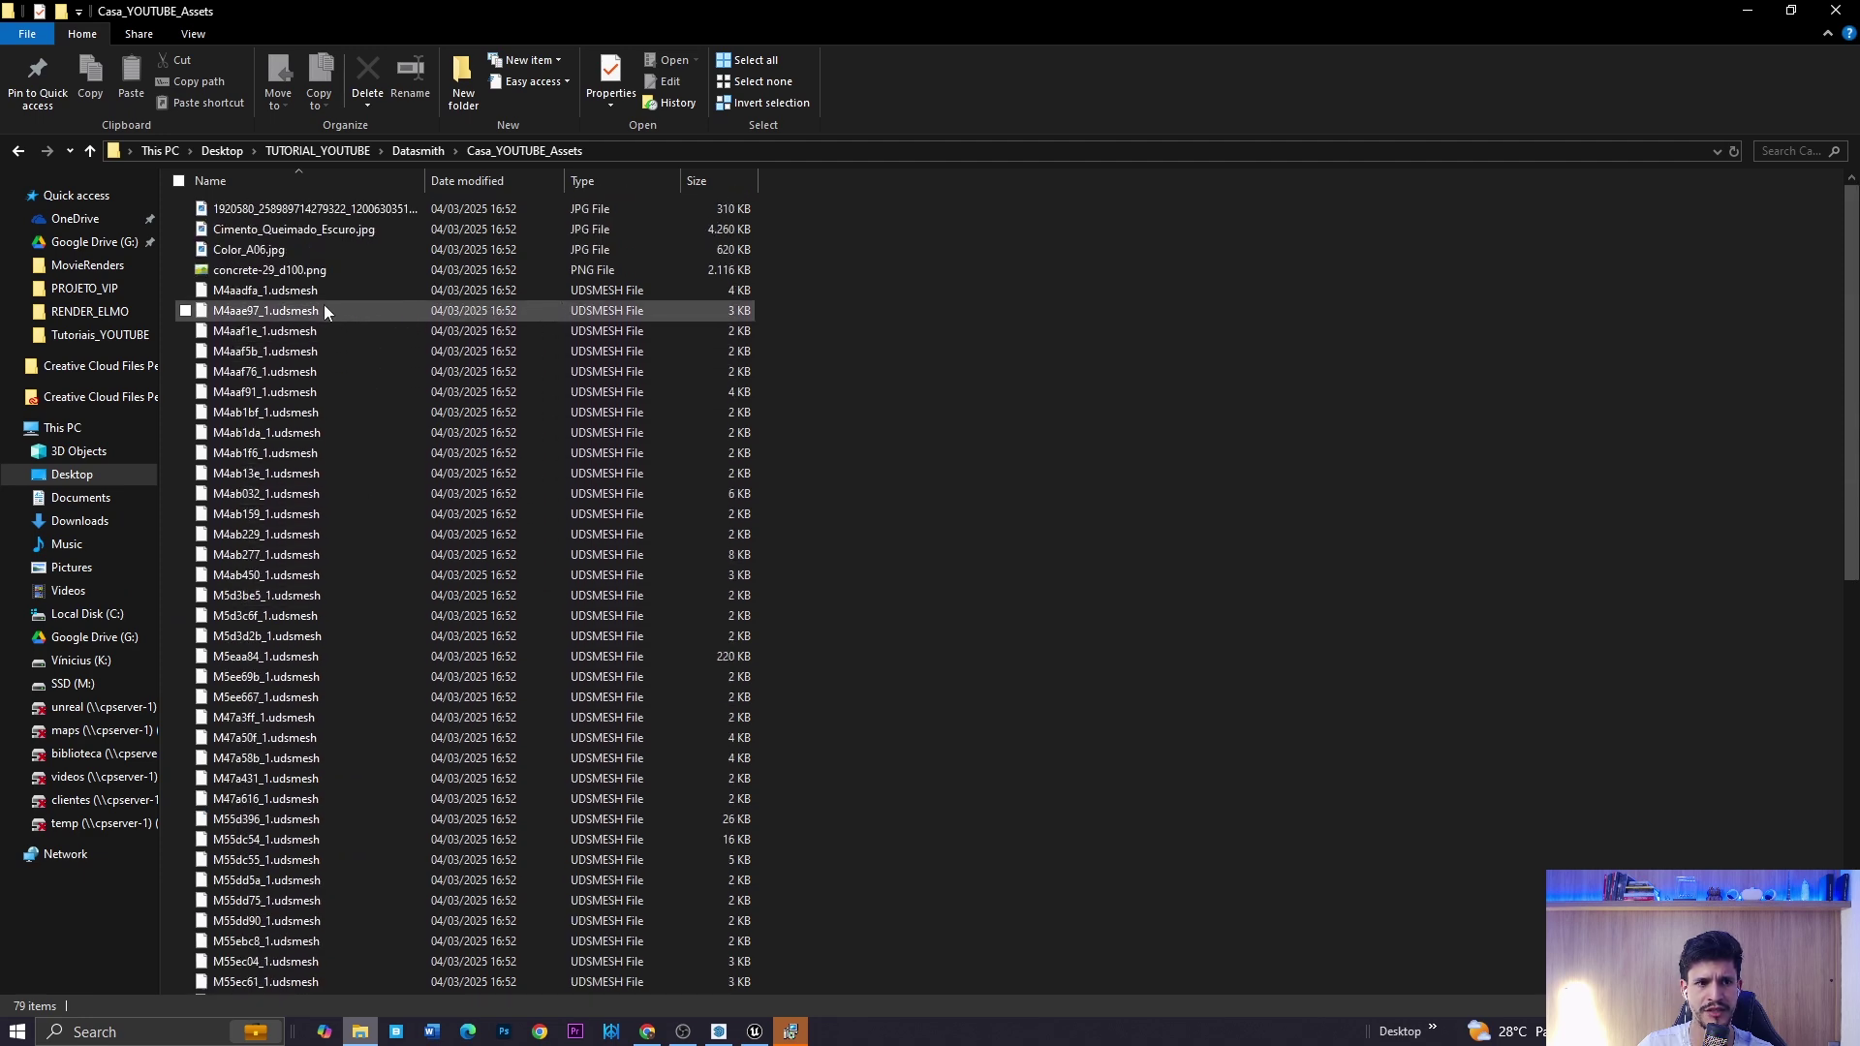
{"action": "key", "text": "alt+Left"}
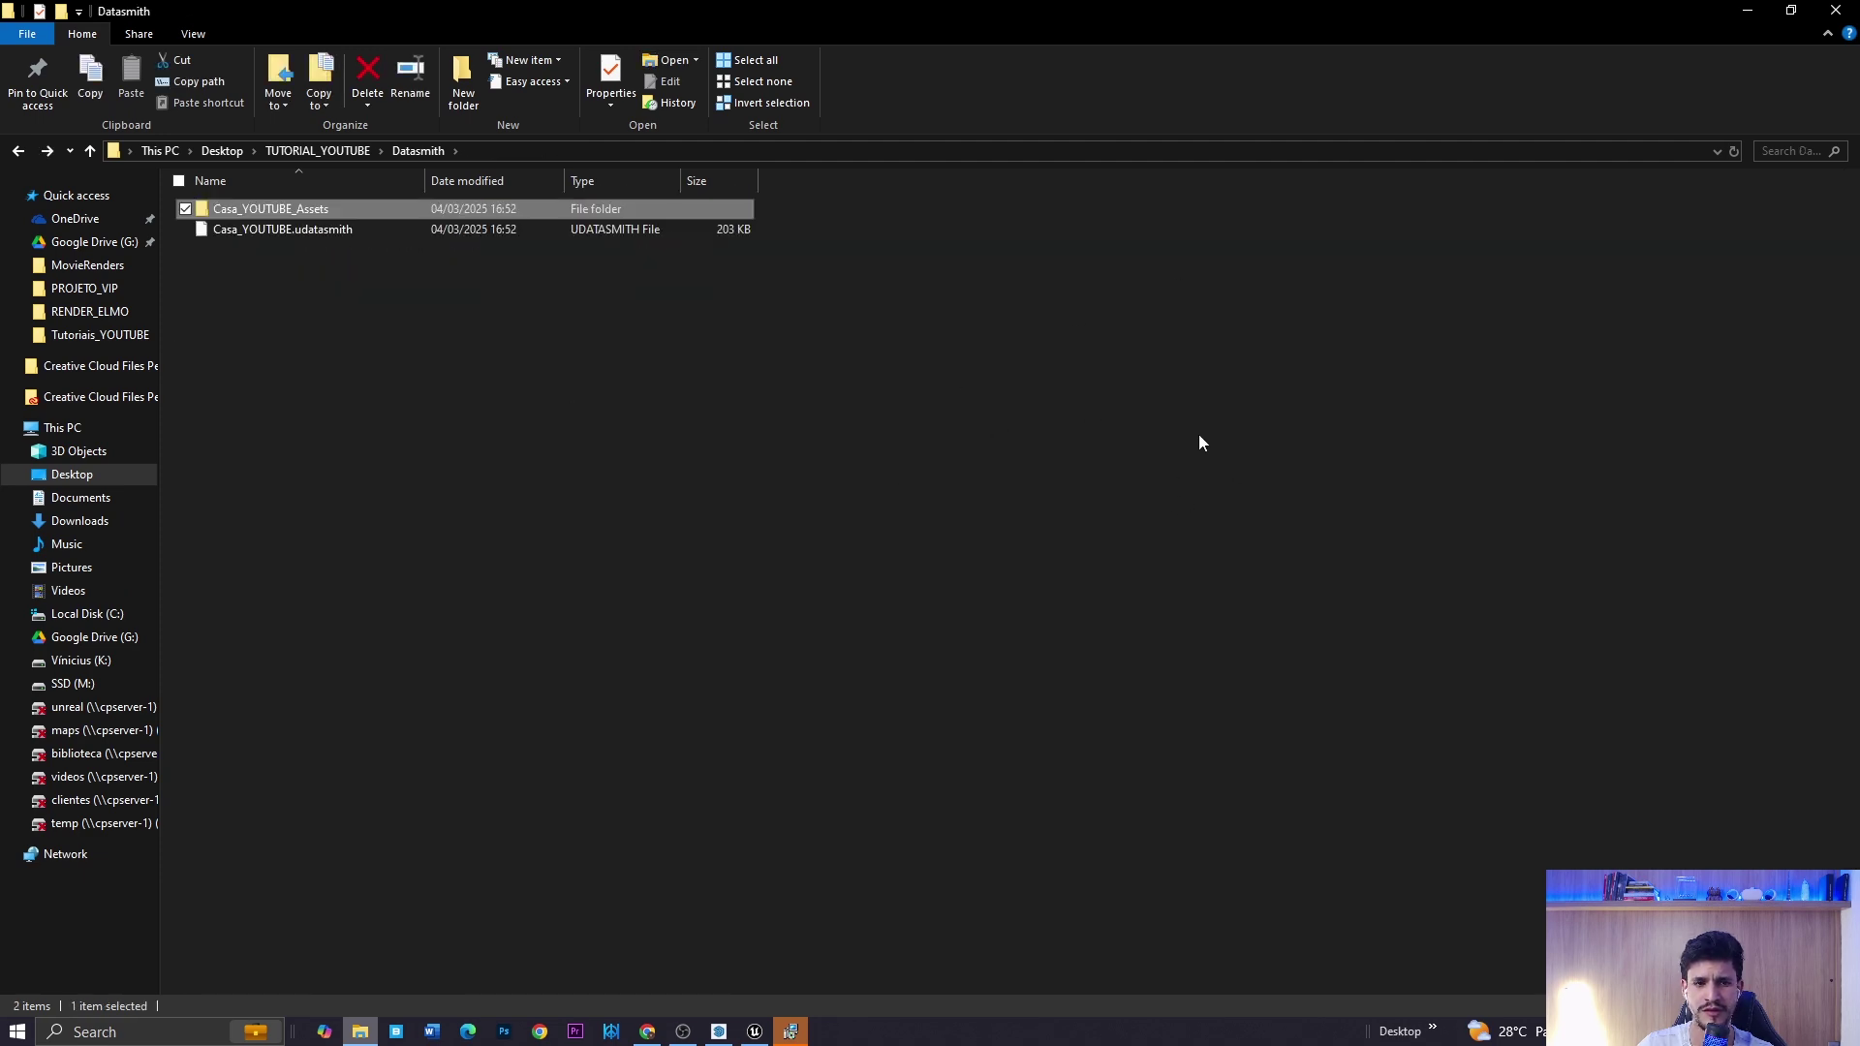
- Switch to Unreal Engine and check the Datasmith import options available for adding content to the project
{"action": "left_click", "coordinate": [755, 1032]}
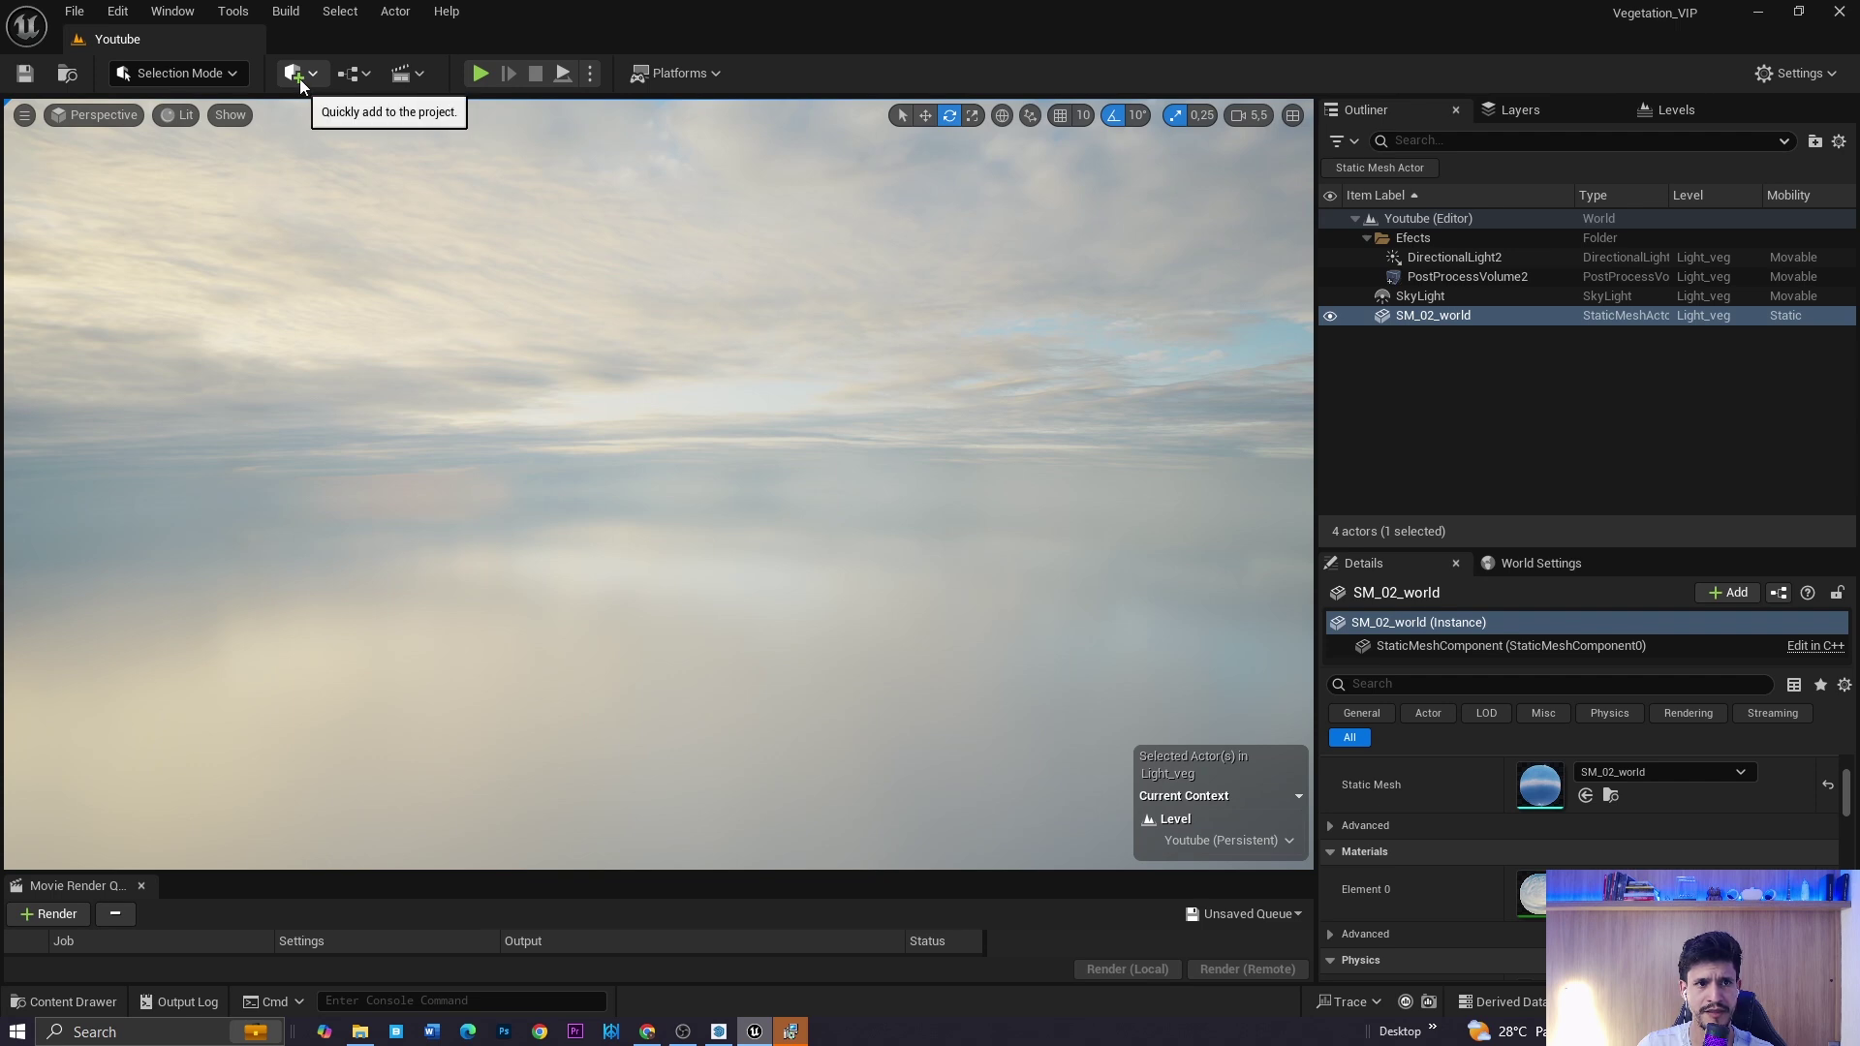
{"action": "left_click", "coordinate": [299, 79]}
{"action": "mouse_move", "coordinate": [340, 265]}
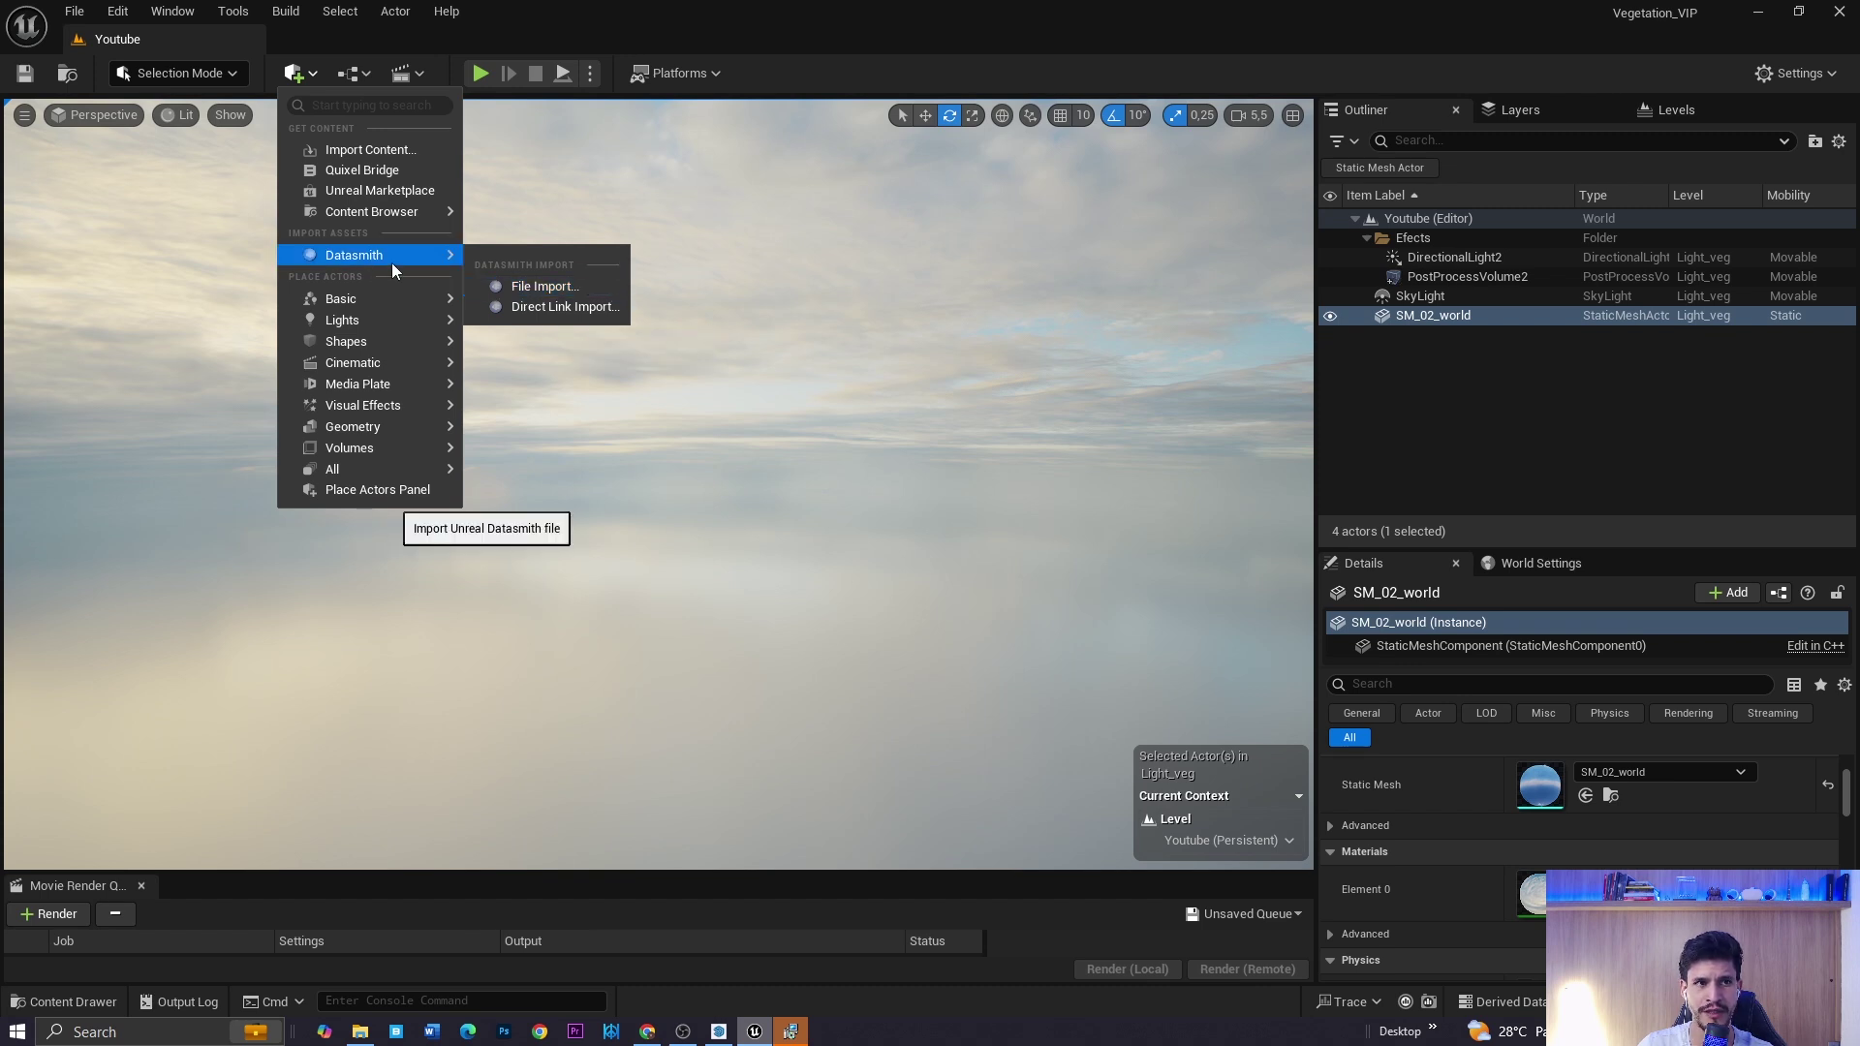
{"action": "left_click", "coordinate": [174, 231]}
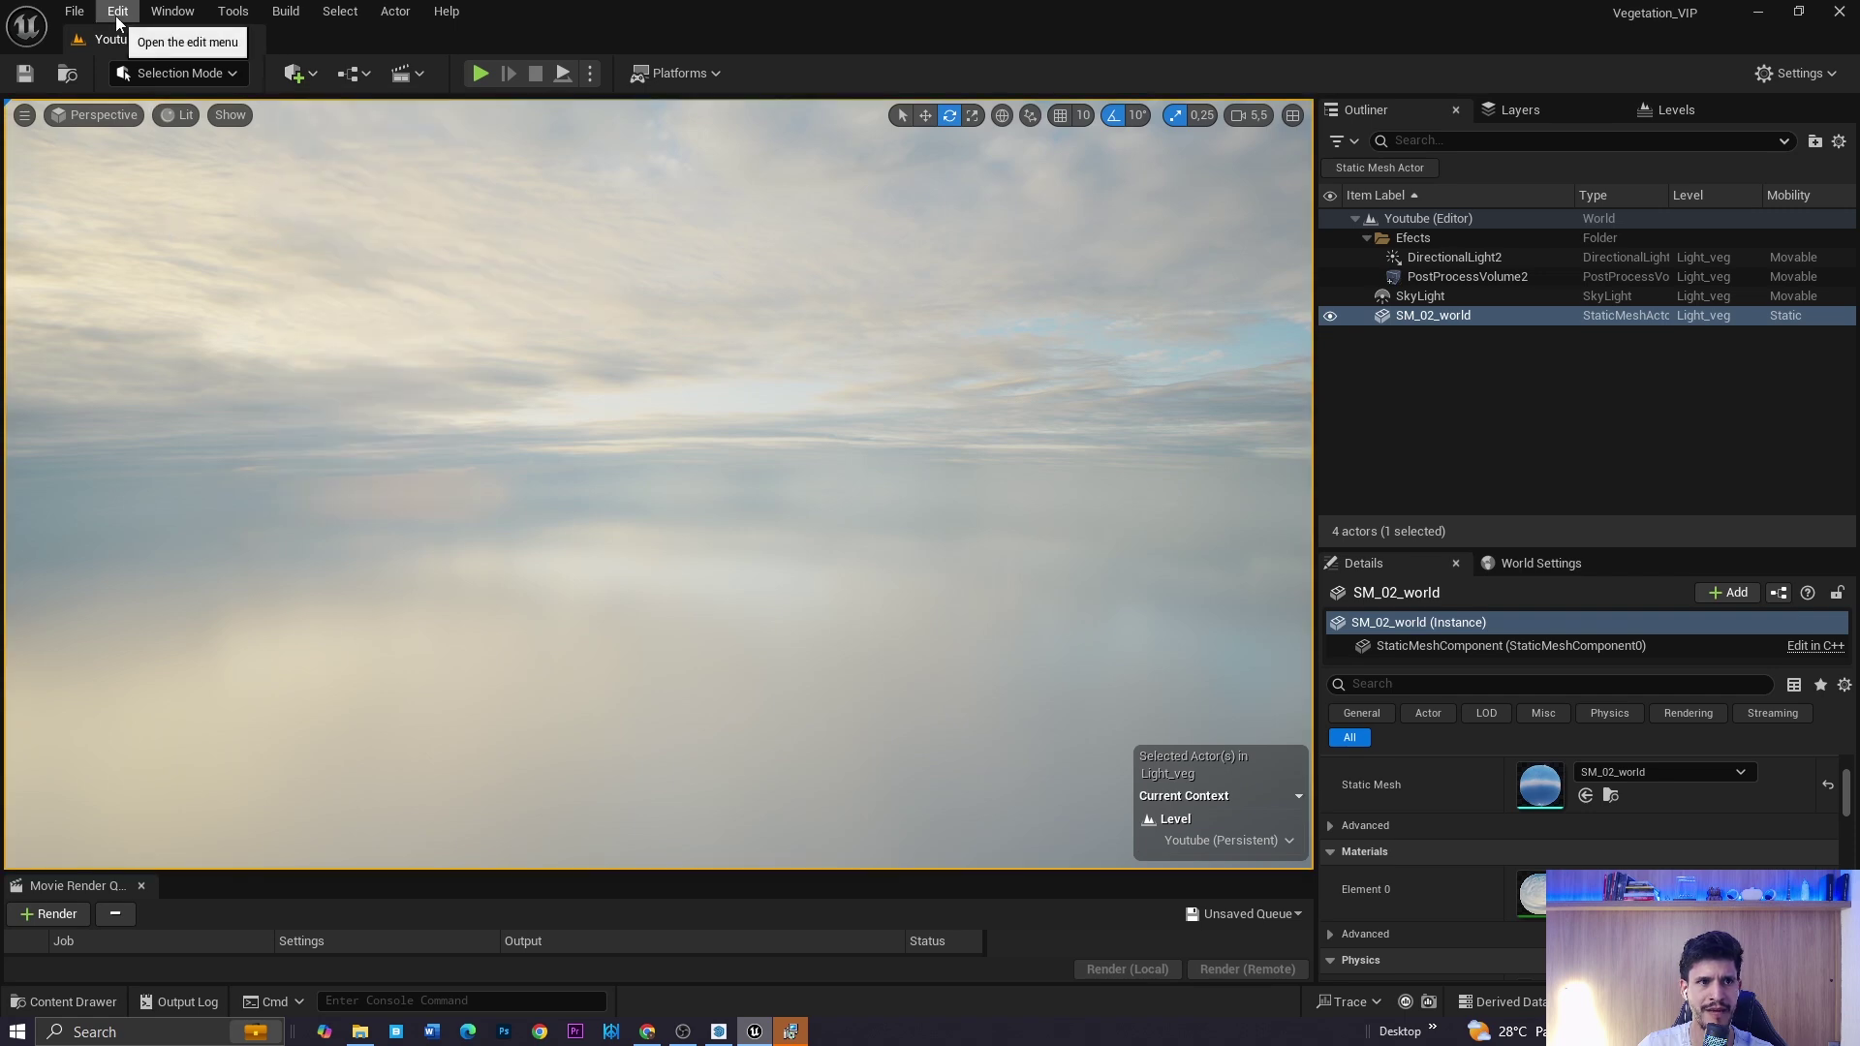
- Search the project's plugins for datasmith, check the Datasmith Importer plugin, and recheck the Datasmith import options
{"action": "left_click", "coordinate": [117, 13]}
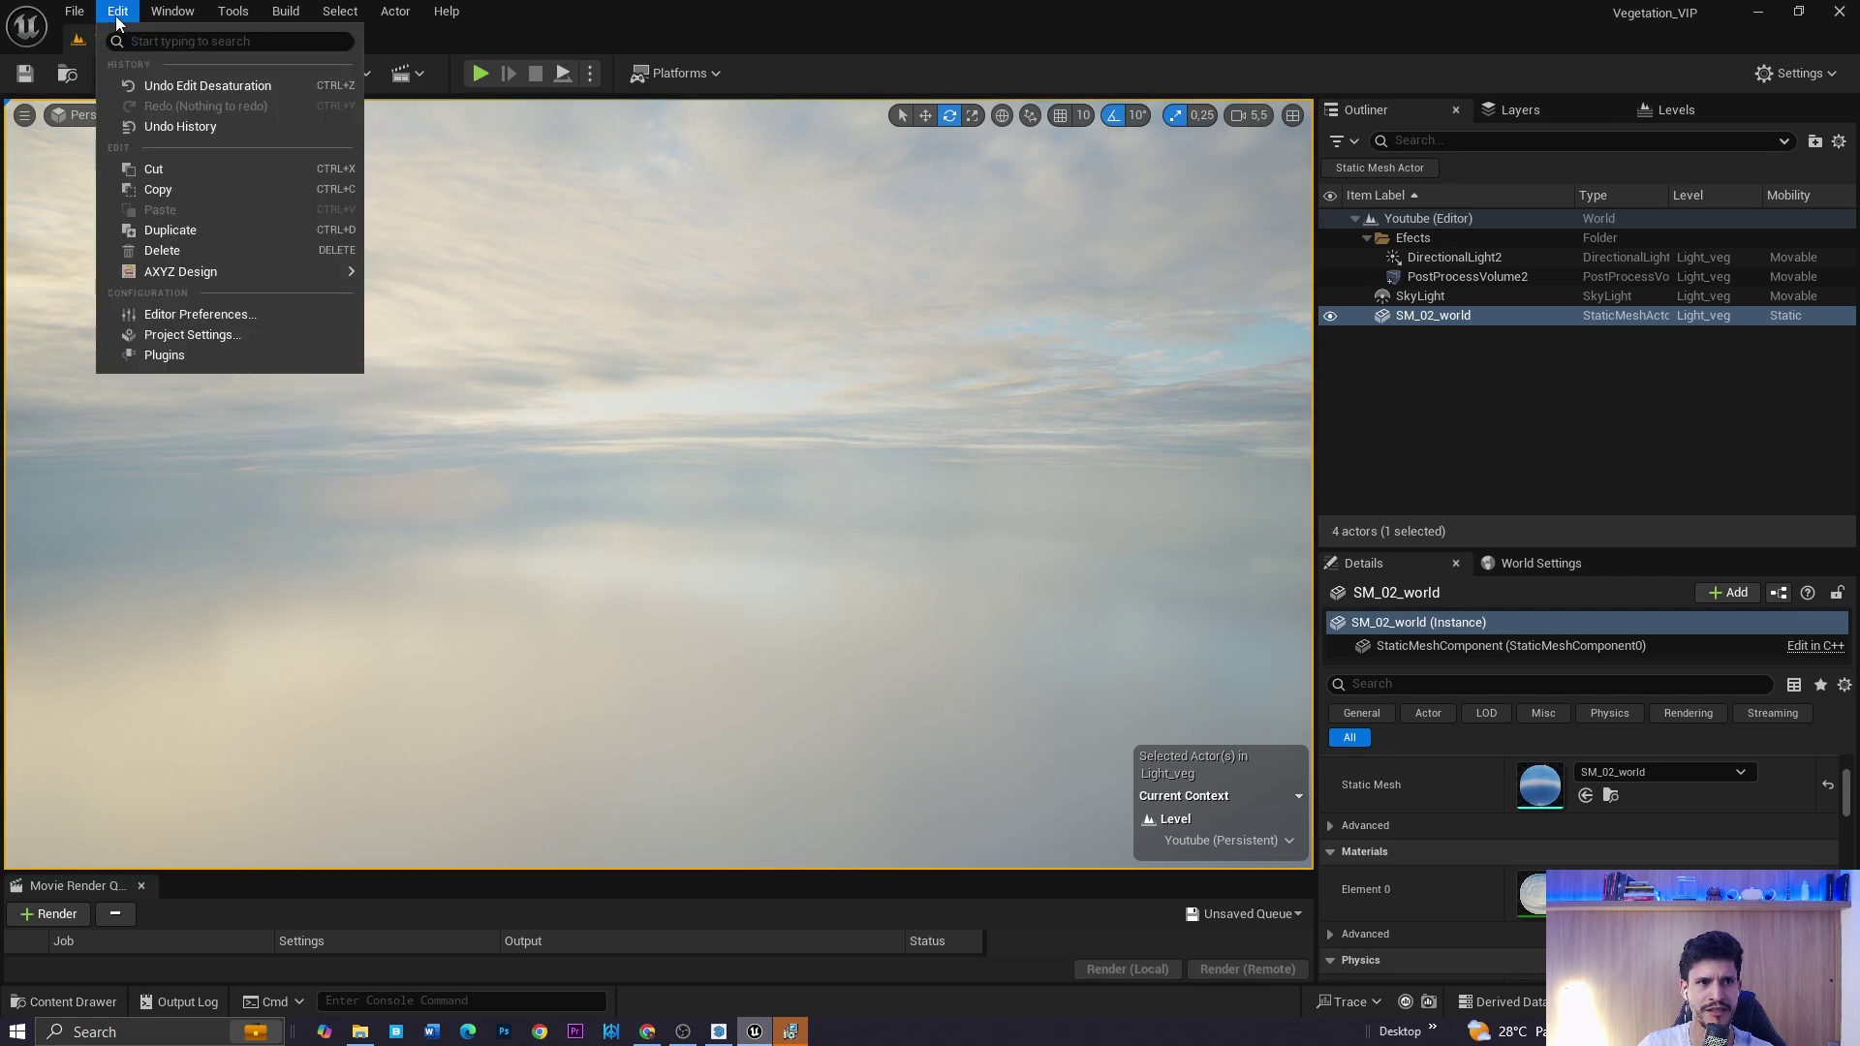
{"action": "left_click", "coordinate": [165, 356]}
{"action": "type", "text": "d"}
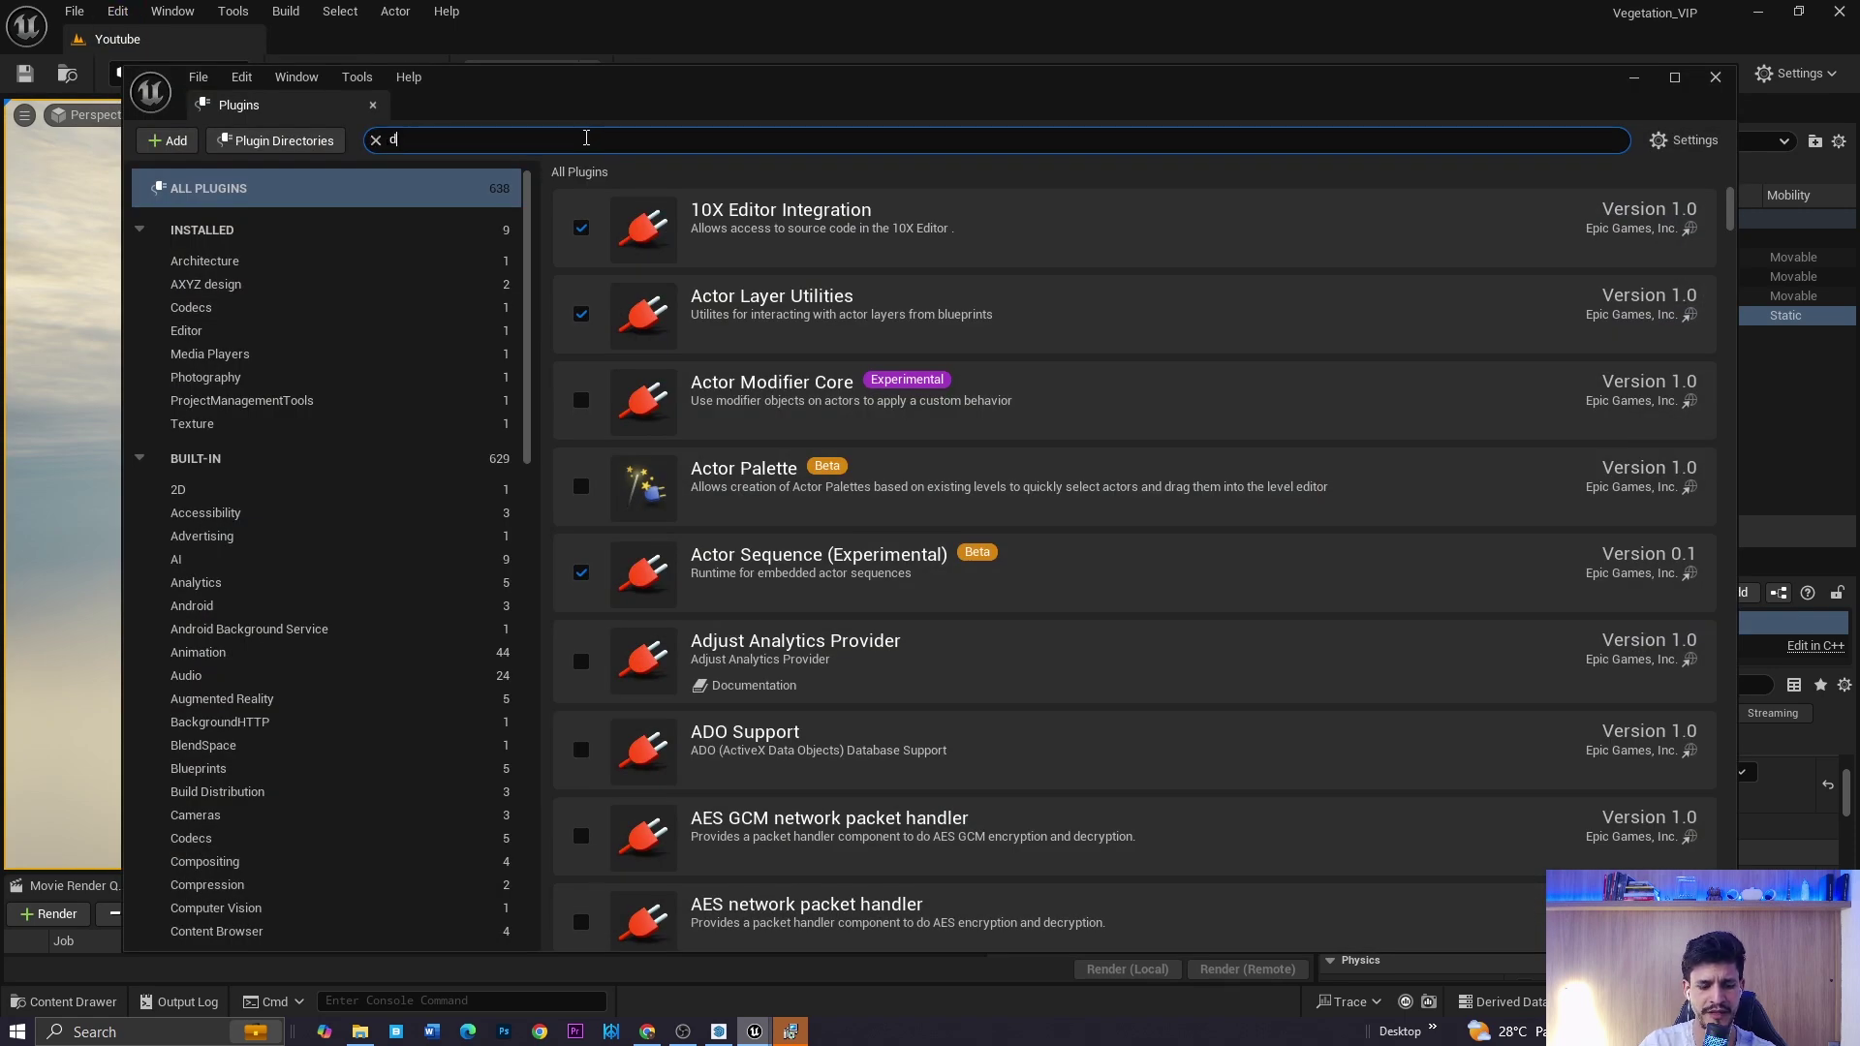
{"action": "type", "text": "atasmith"}
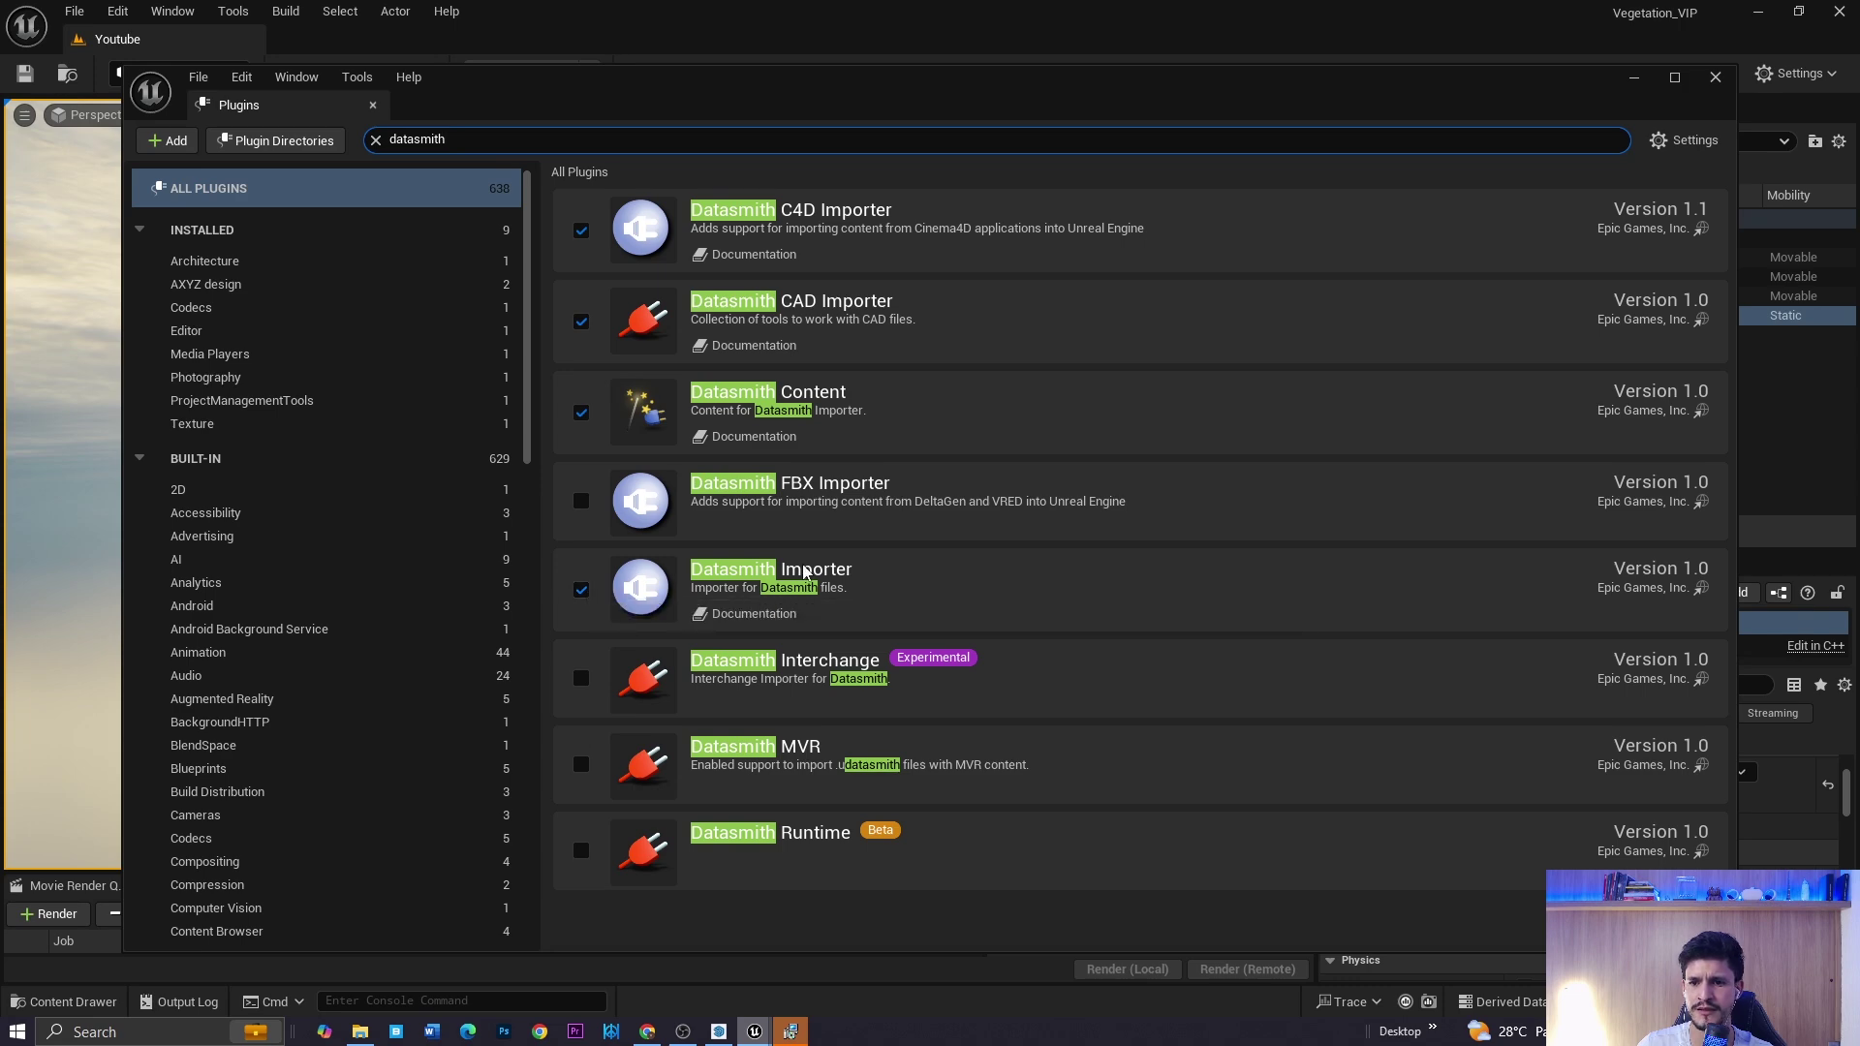
{"action": "left_click", "coordinate": [1714, 77]}
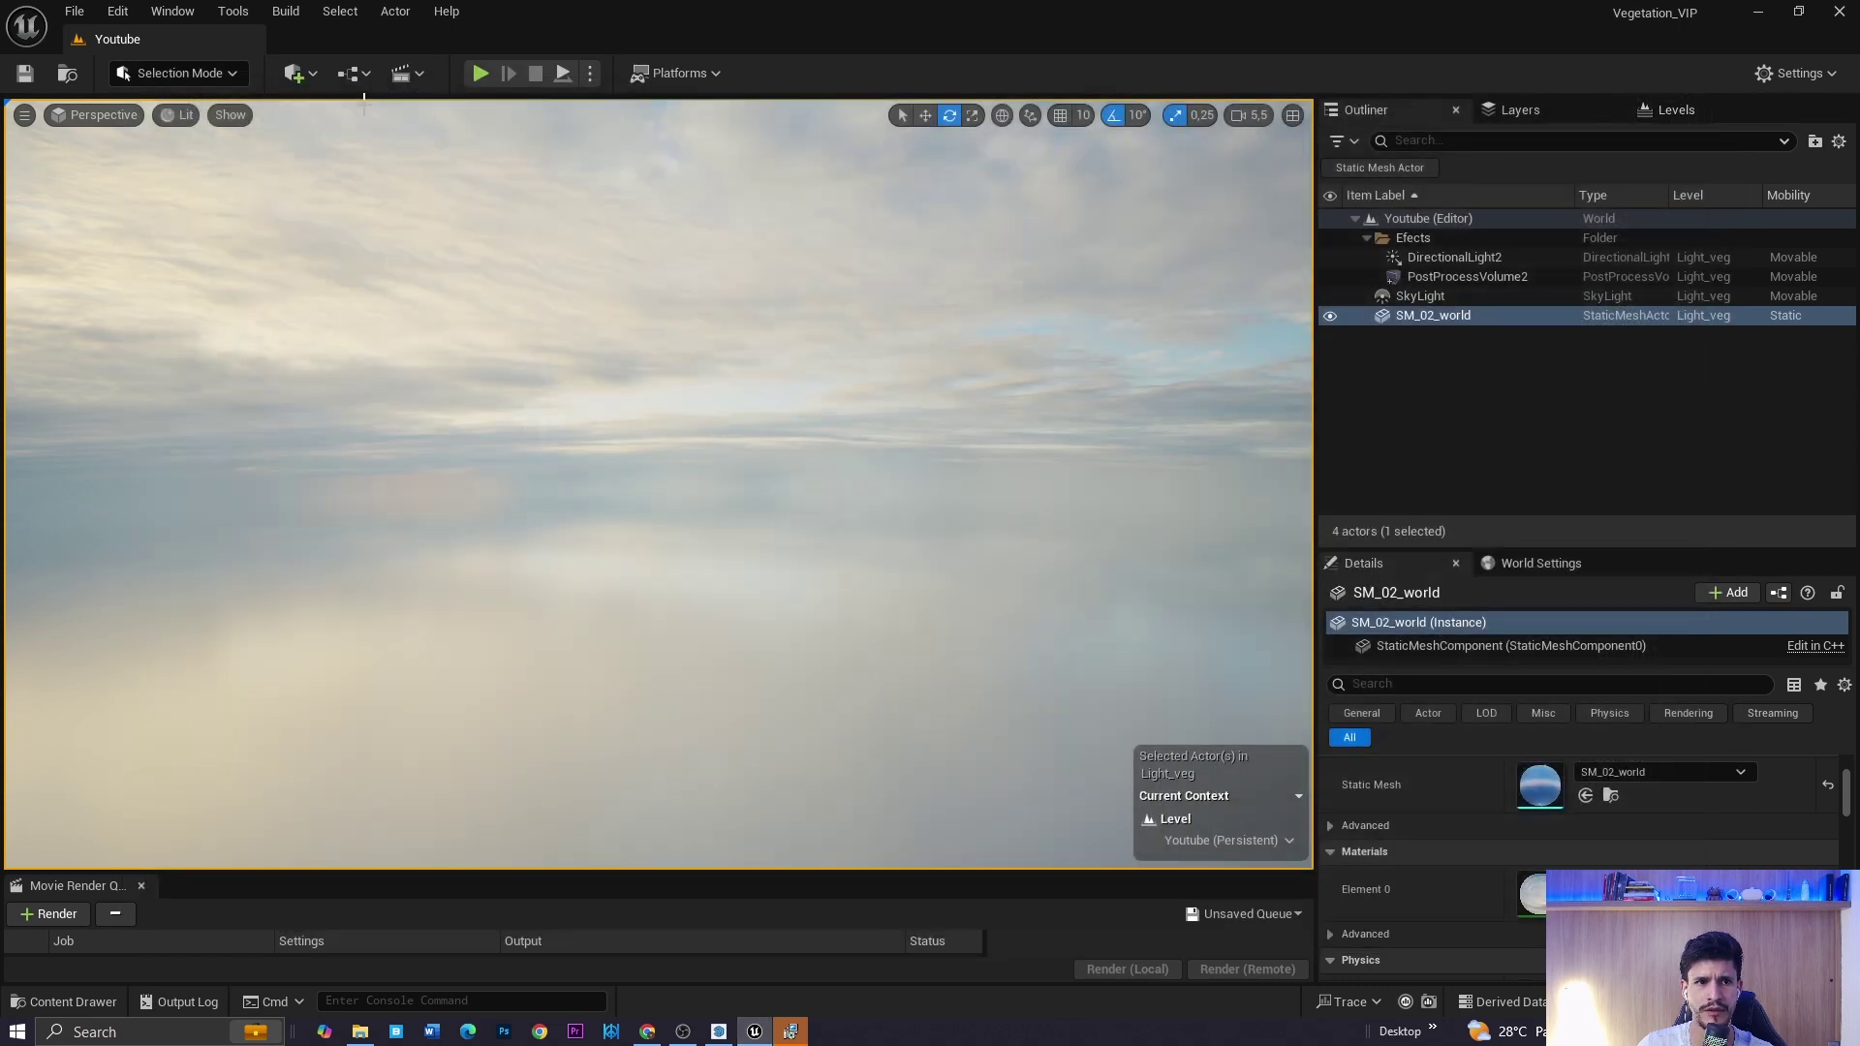
{"action": "left_click", "coordinate": [295, 74]}
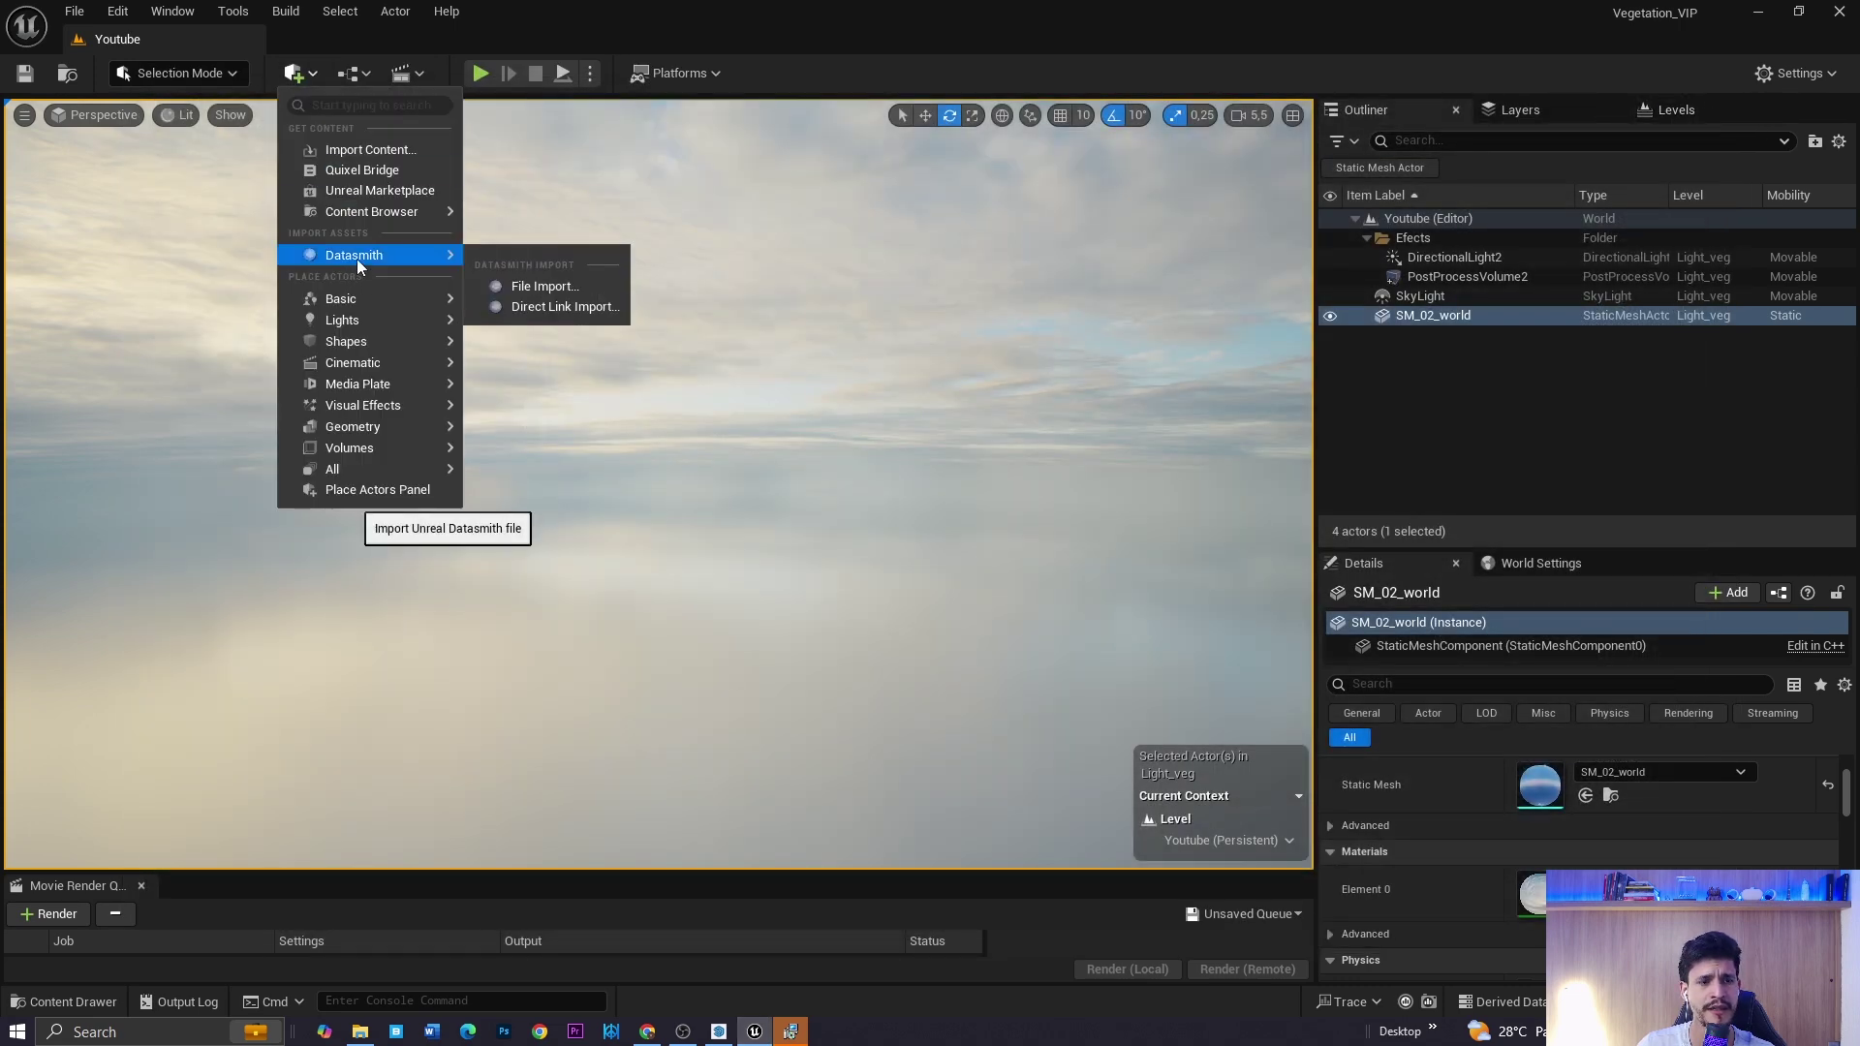
{"action": "left_click", "coordinate": [531, 201]}
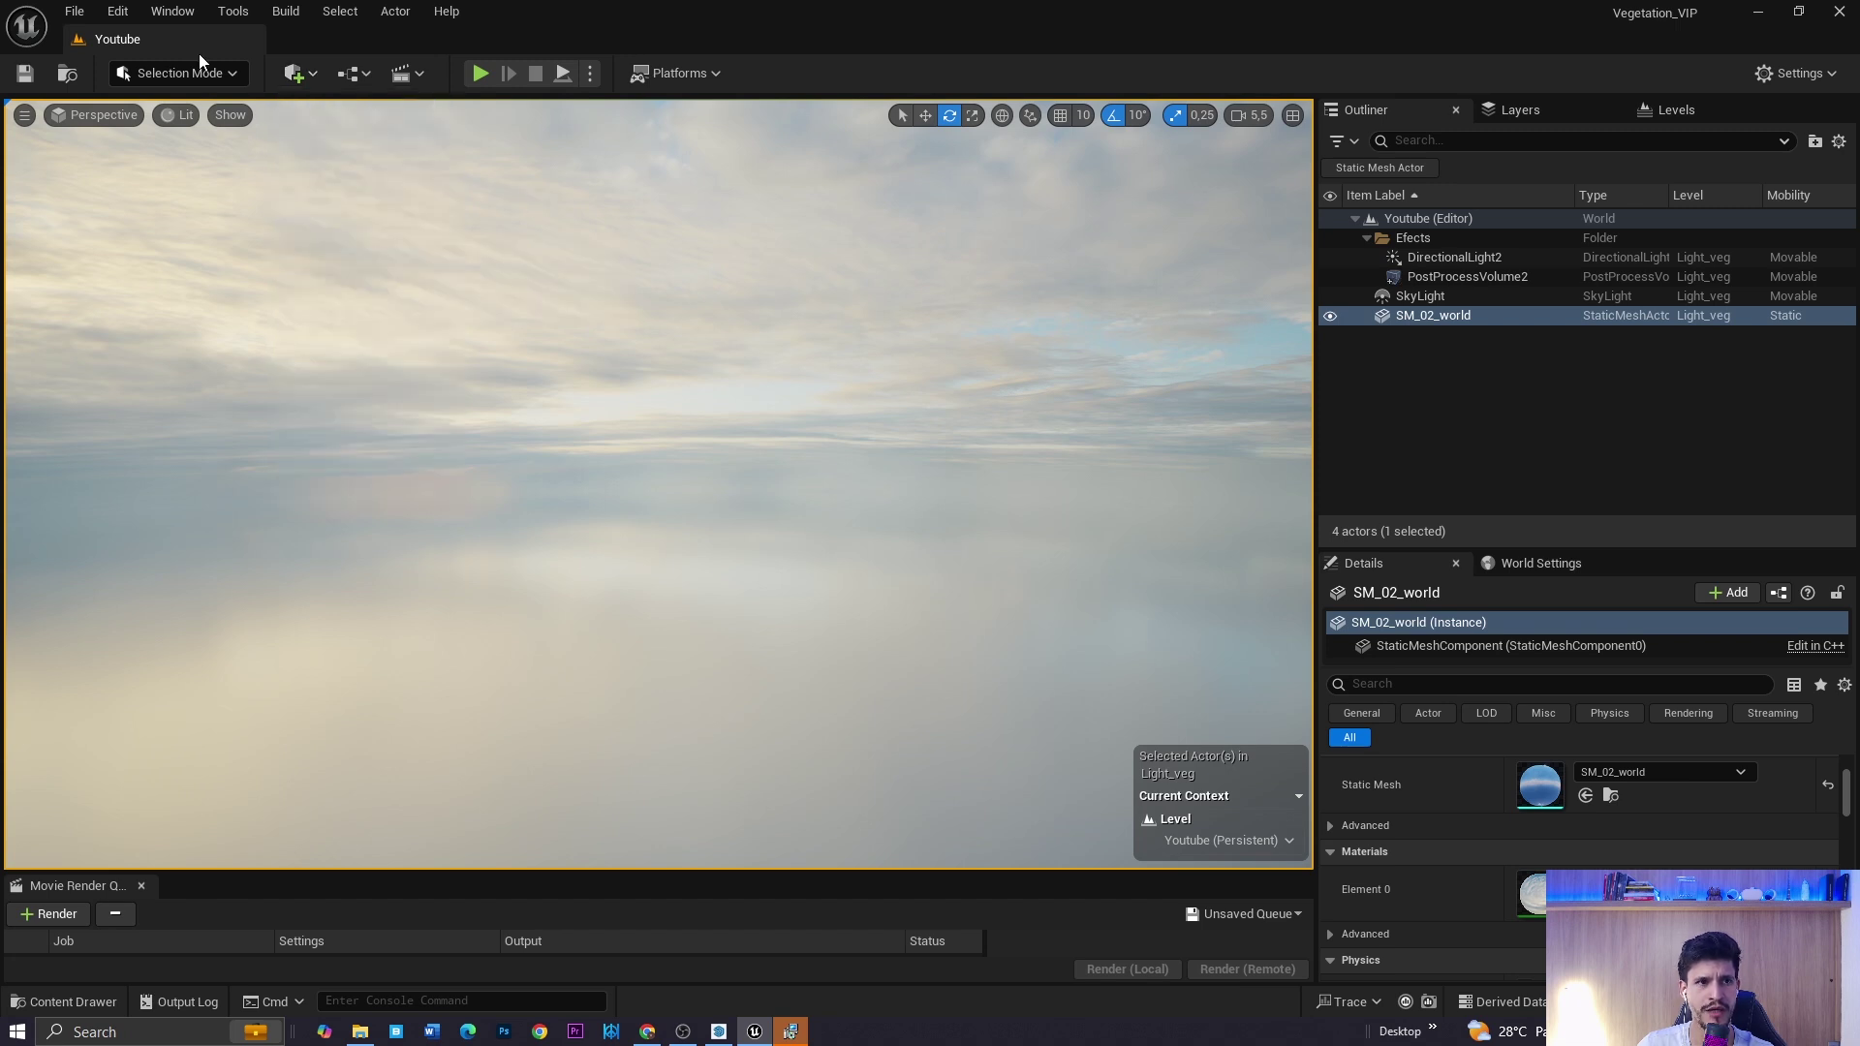
- Search the project settings for "virtual" and check the virtual texture support option in the rendering settings
{"action": "left_click", "coordinate": [118, 11]}
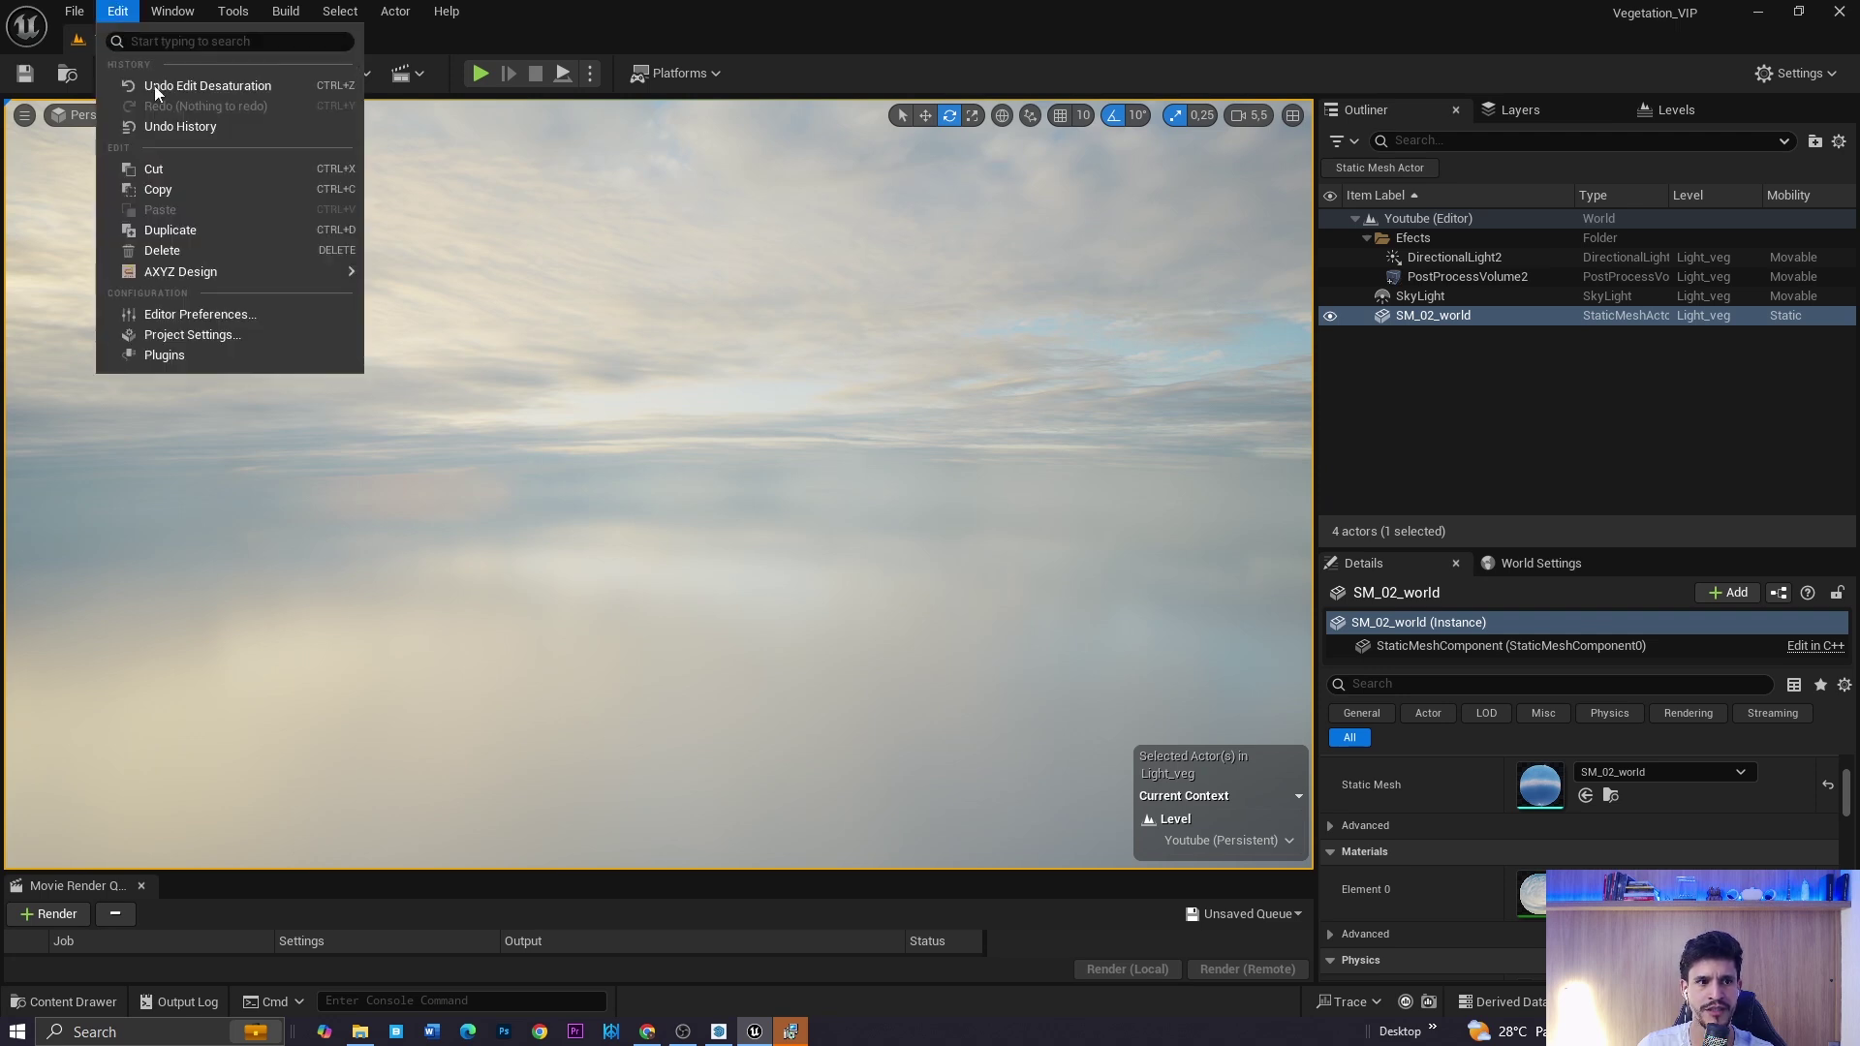
{"action": "left_click", "coordinate": [192, 336]}
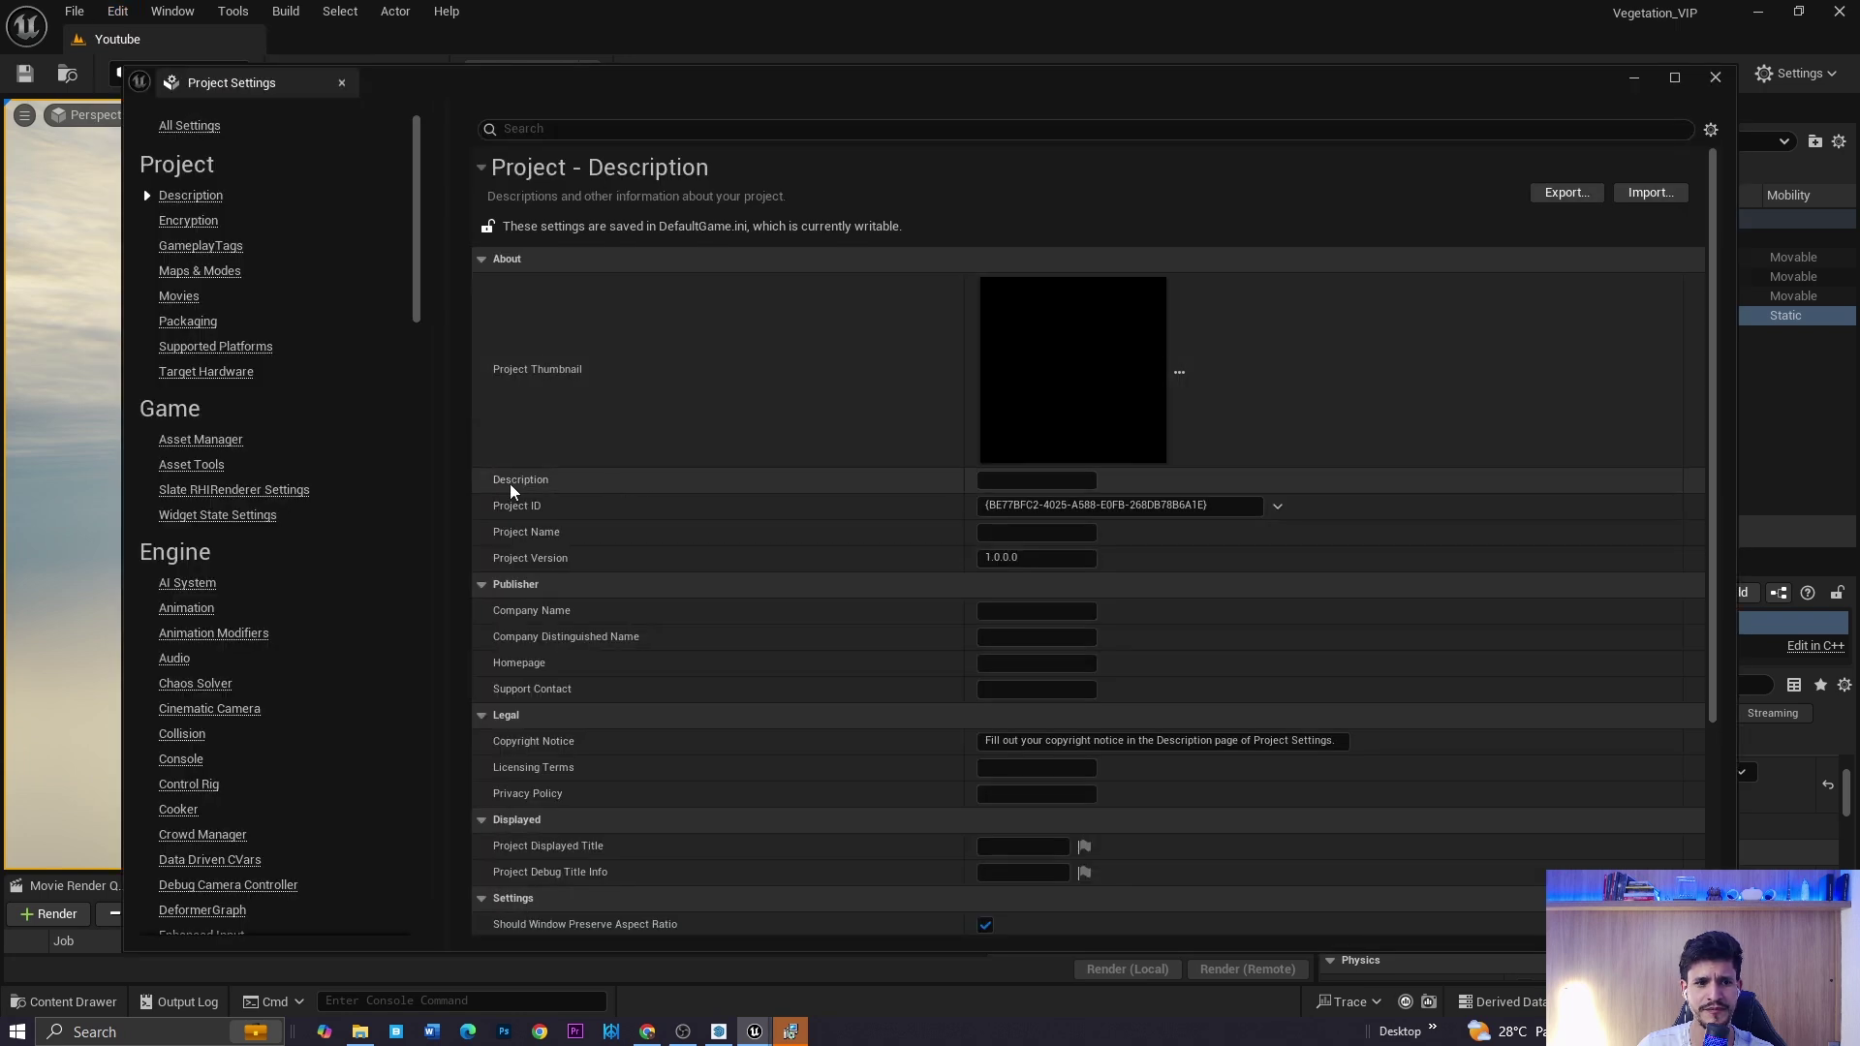
{"action": "scroll", "coordinate": [273, 538], "scroll_direction": "down", "scroll_amount": 3}
{"action": "left_click", "coordinate": [567, 129]}
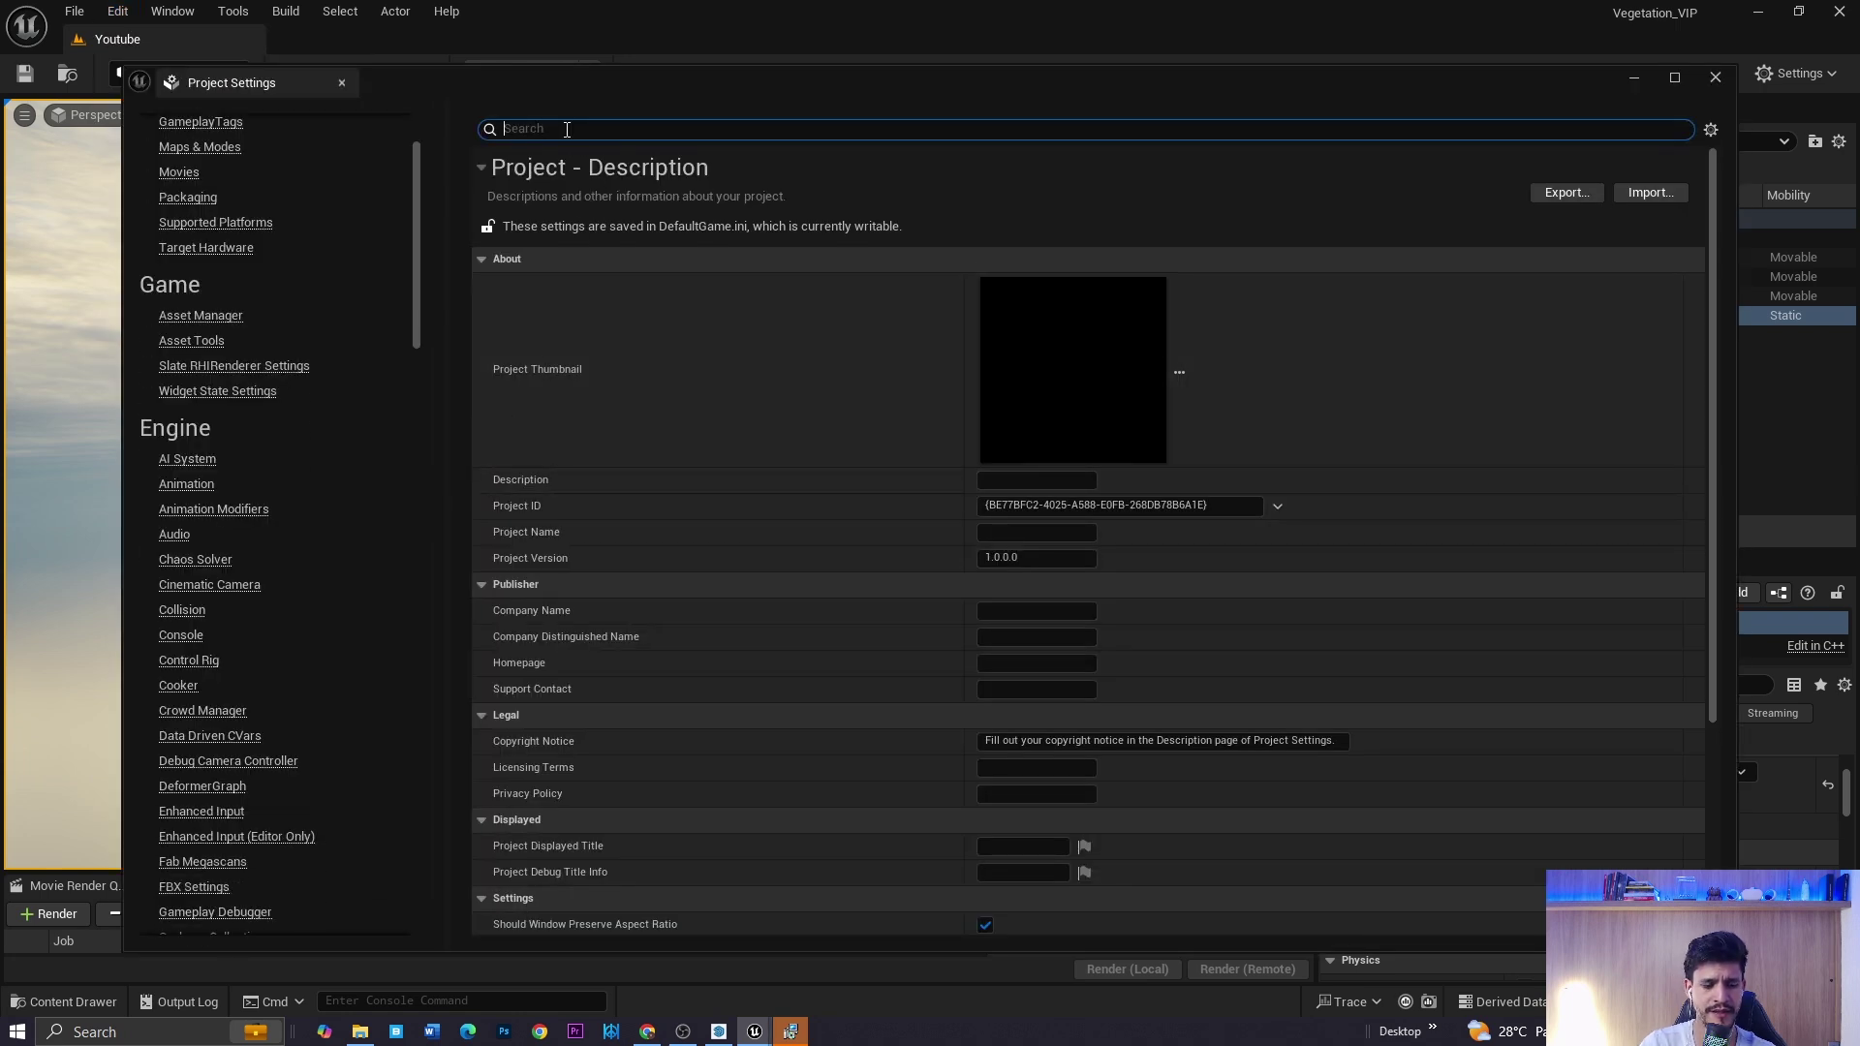
{"action": "type", "text": "virtual"}
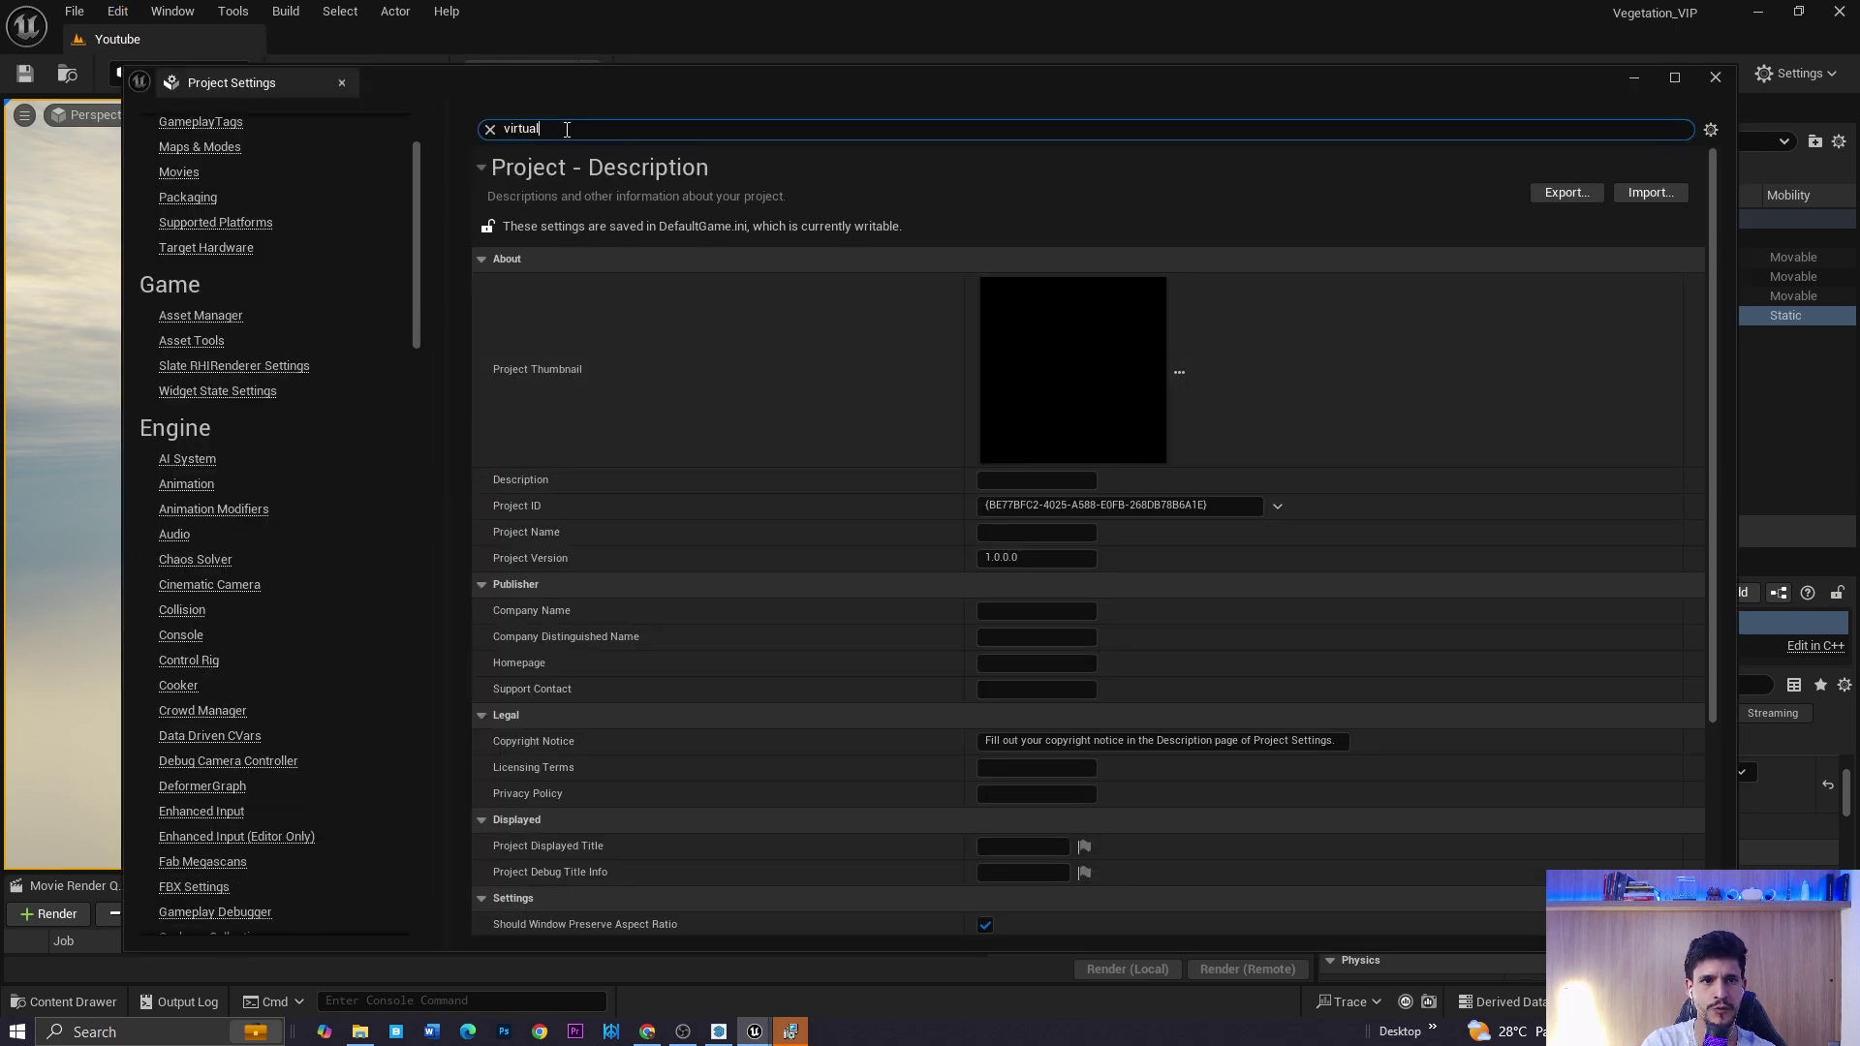
{"action": "scroll", "coordinate": [685, 561], "scroll_direction": "down", "scroll_amount": 3}
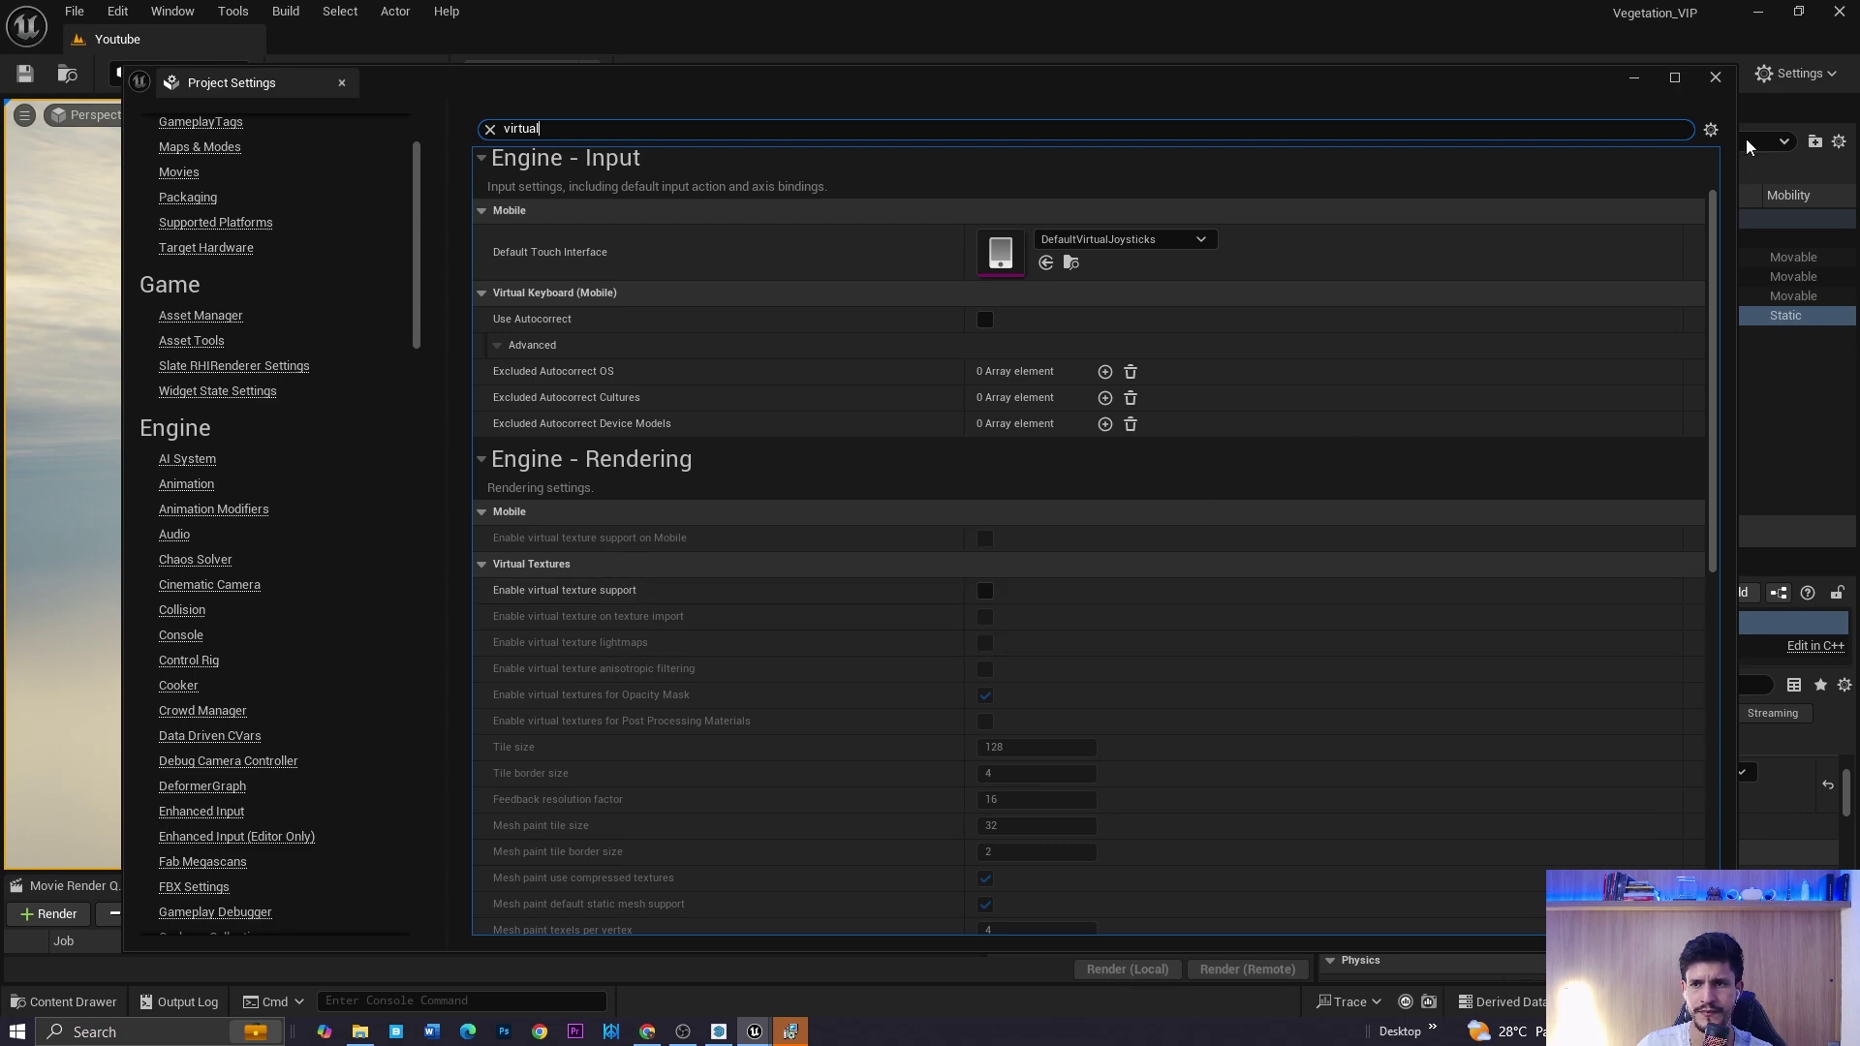
{"action": "left_click", "coordinate": [1715, 77]}
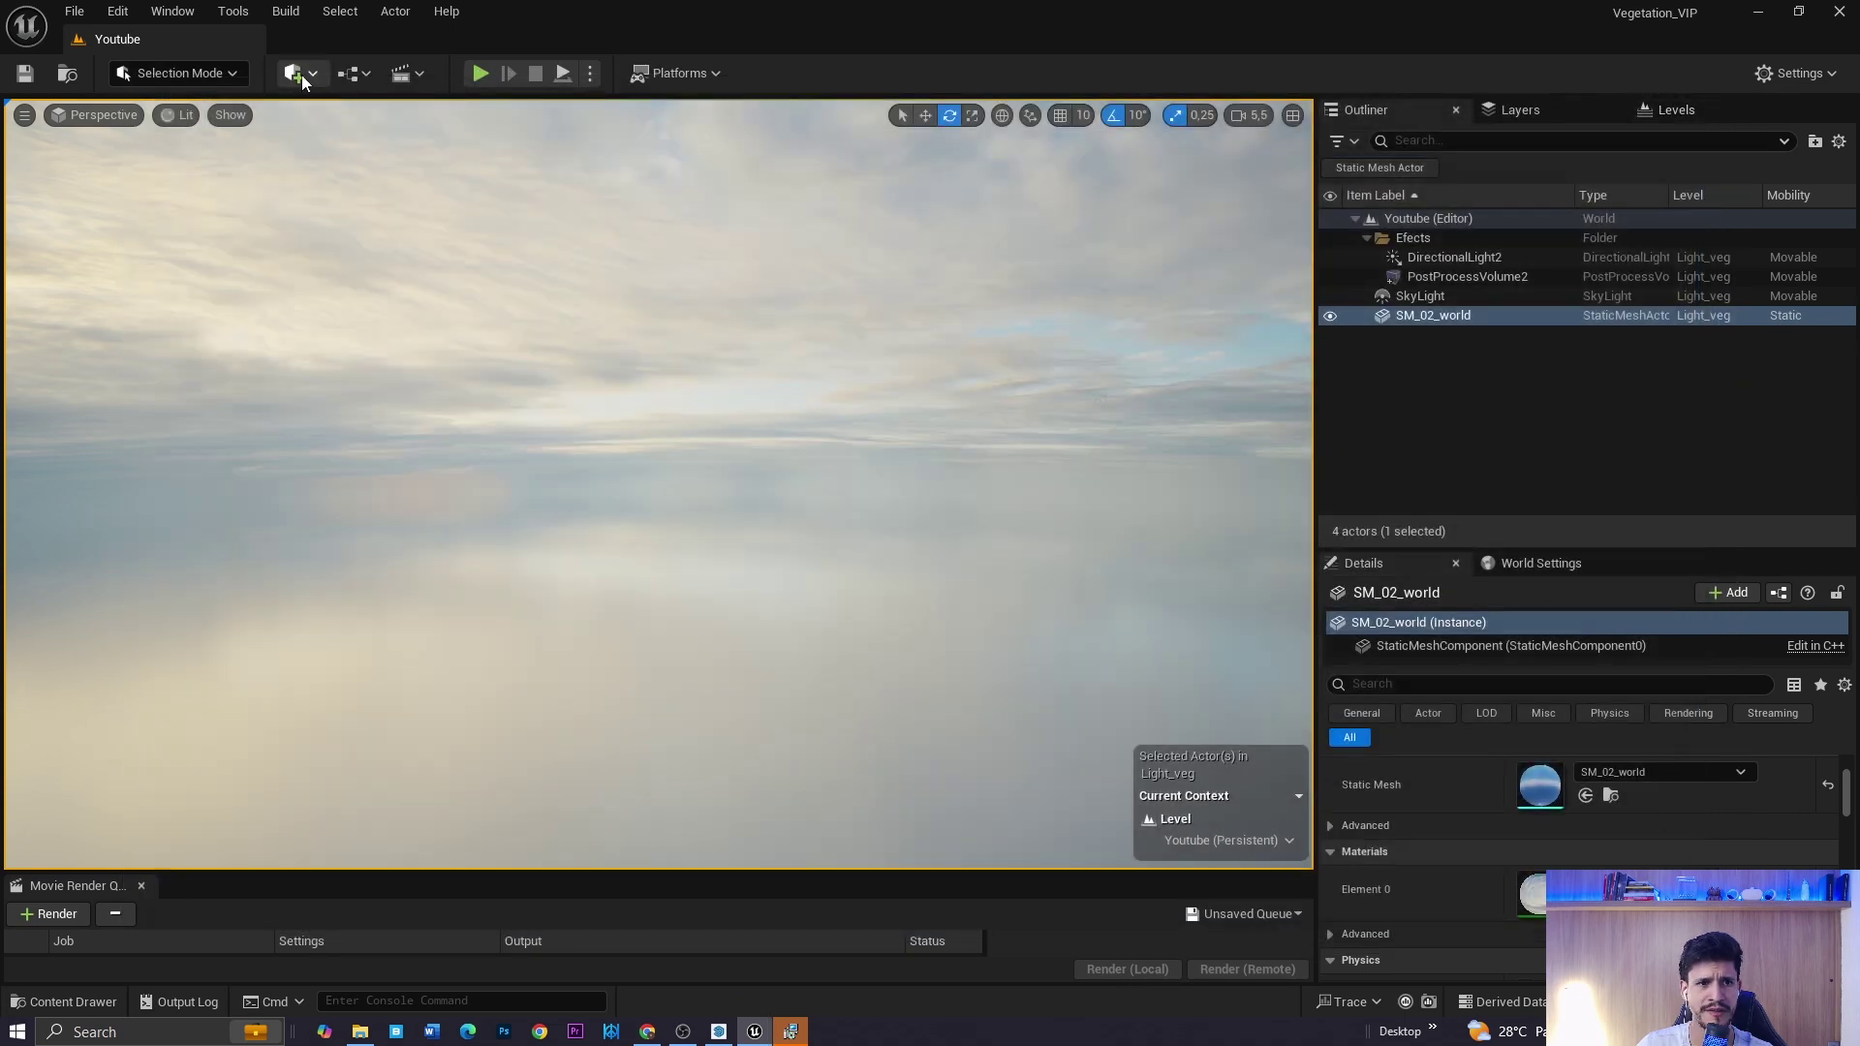
- Start a Datasmith file import and open Casa_YOUTUBE.udatasmith from the Datasmith folder inside TUTORIAL_YOUTUBE
{"action": "left_click", "coordinate": [293, 74]}
{"action": "mouse_move", "coordinate": [367, 256]}
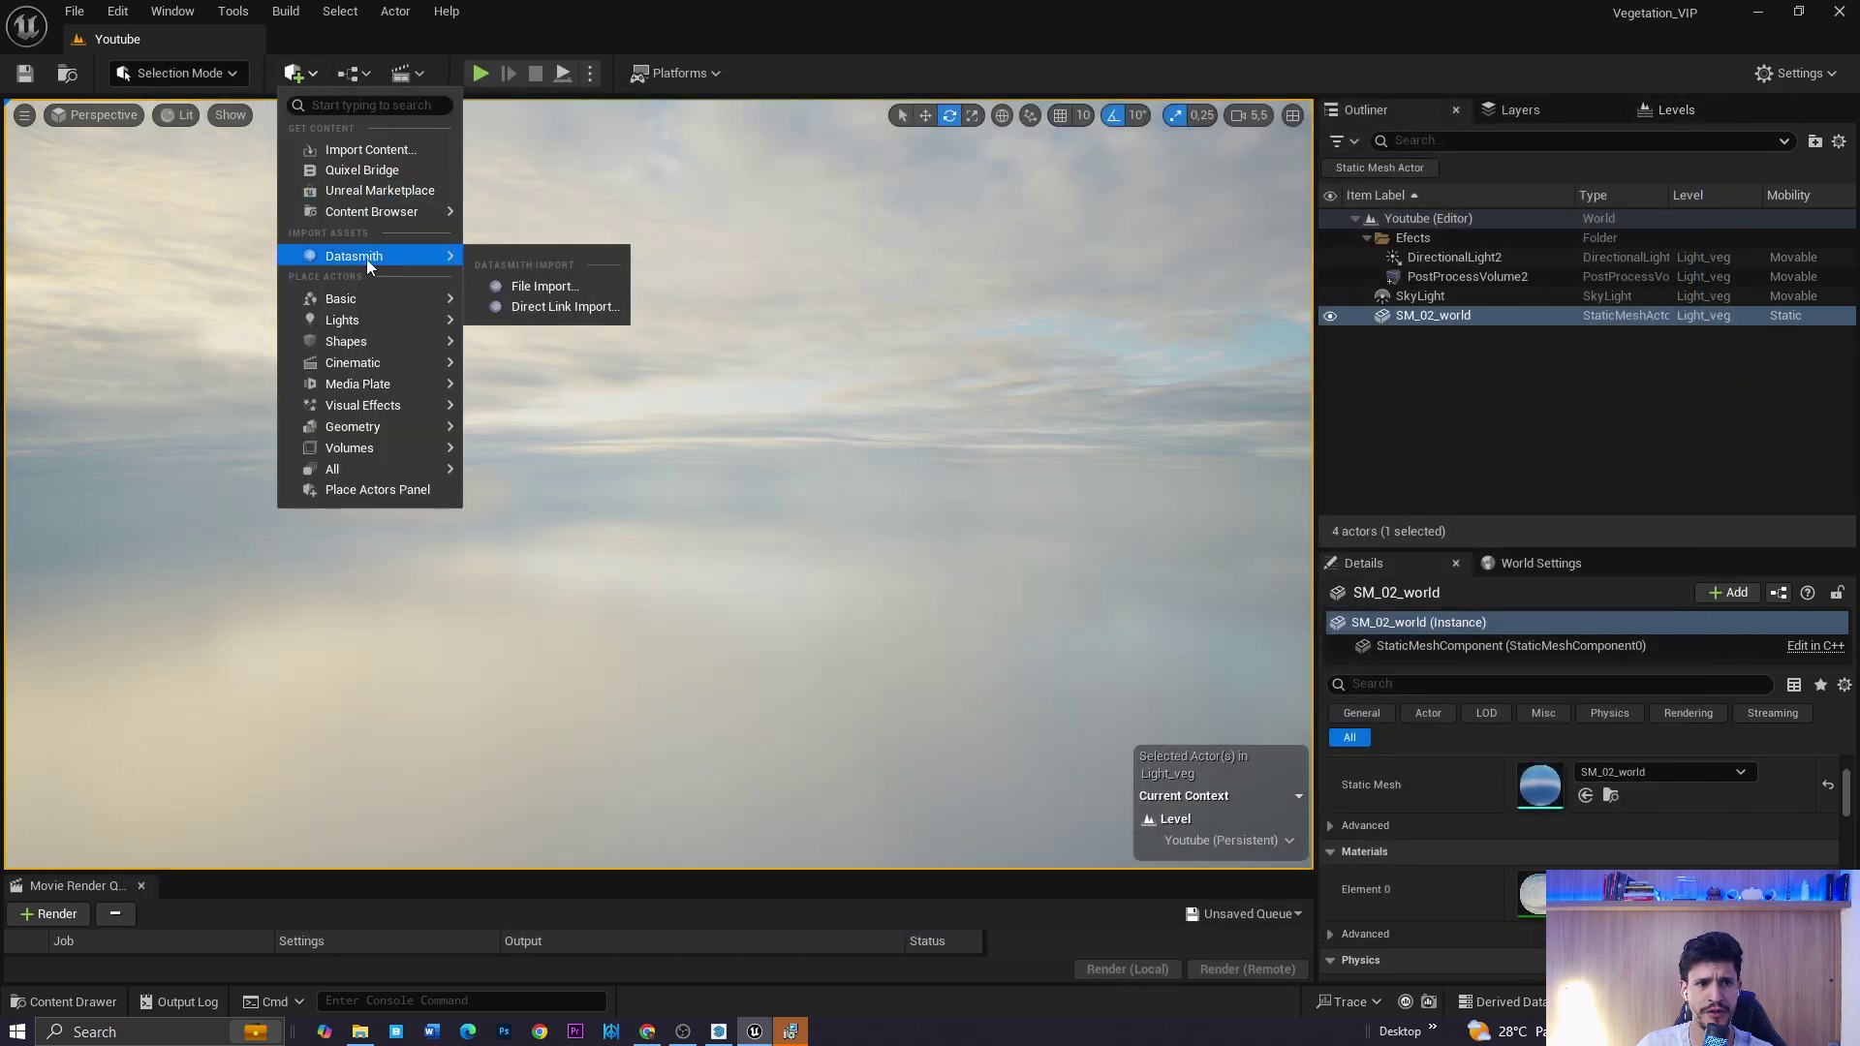
{"action": "left_click", "coordinate": [542, 287]}
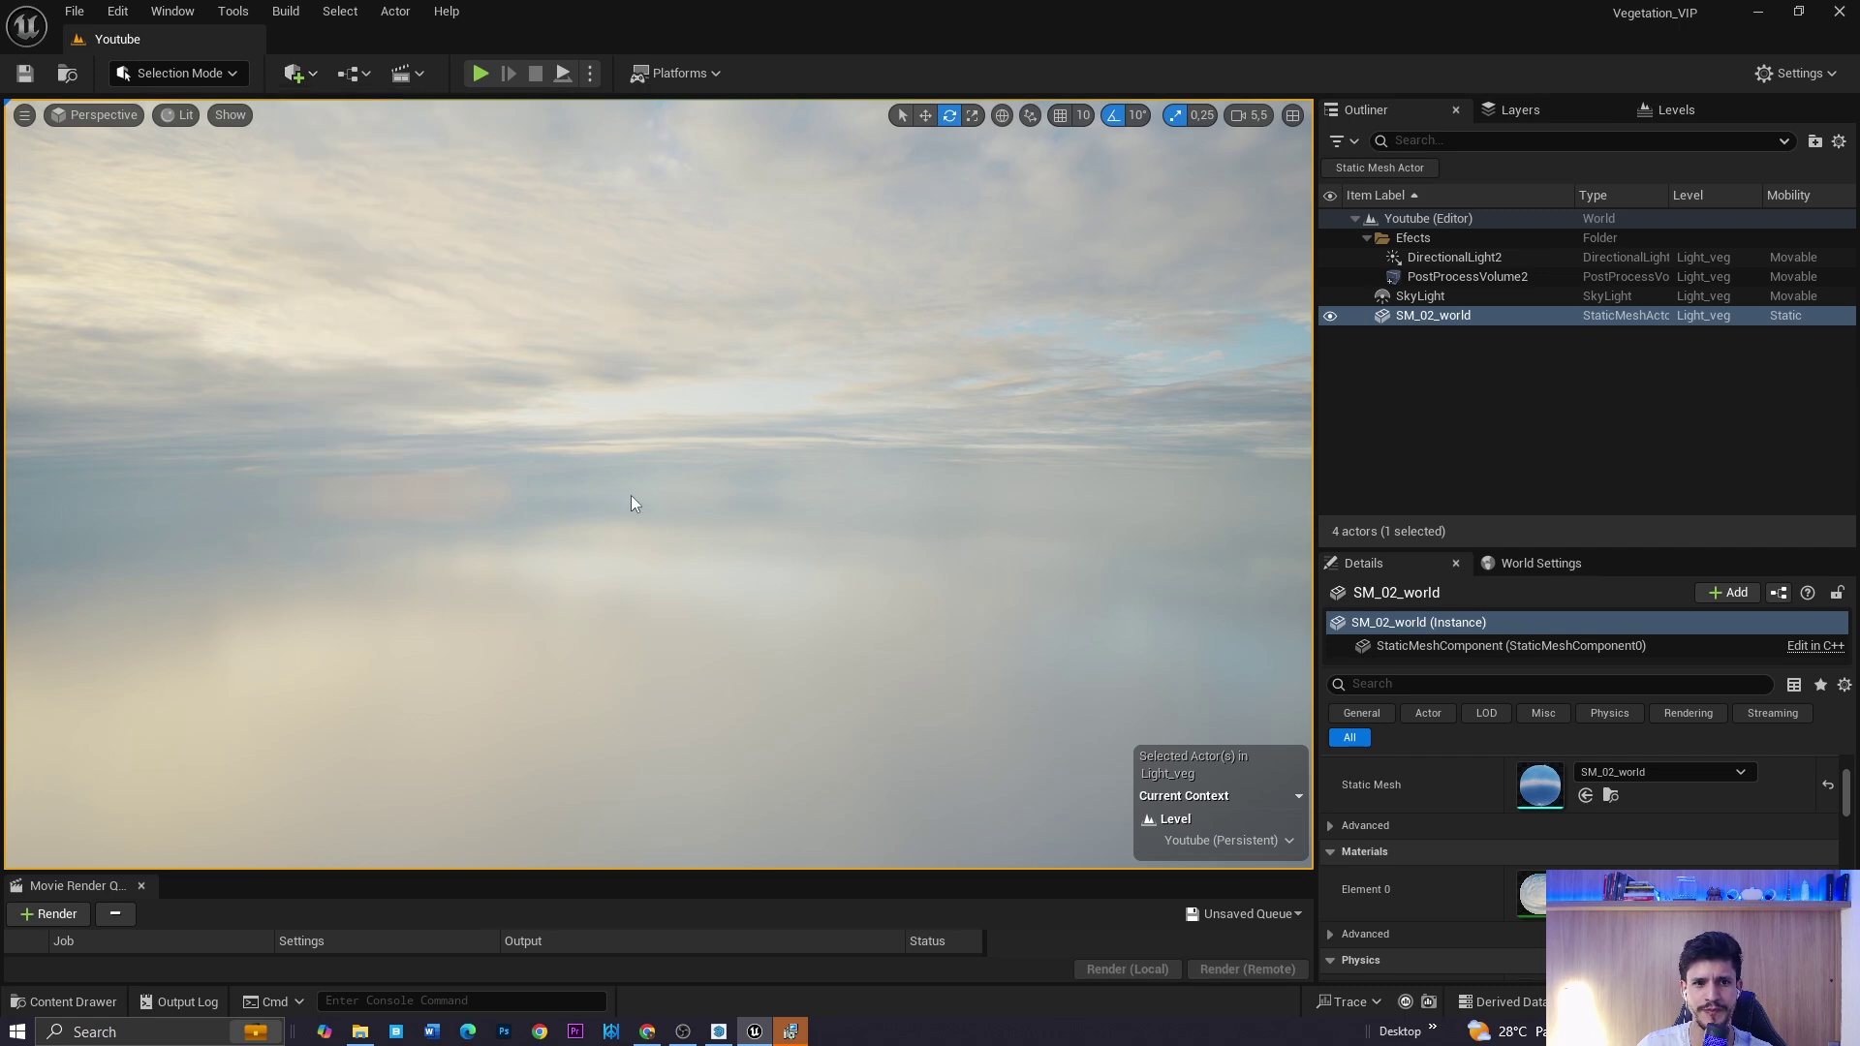
{"action": "left_click", "coordinate": [80, 399]}
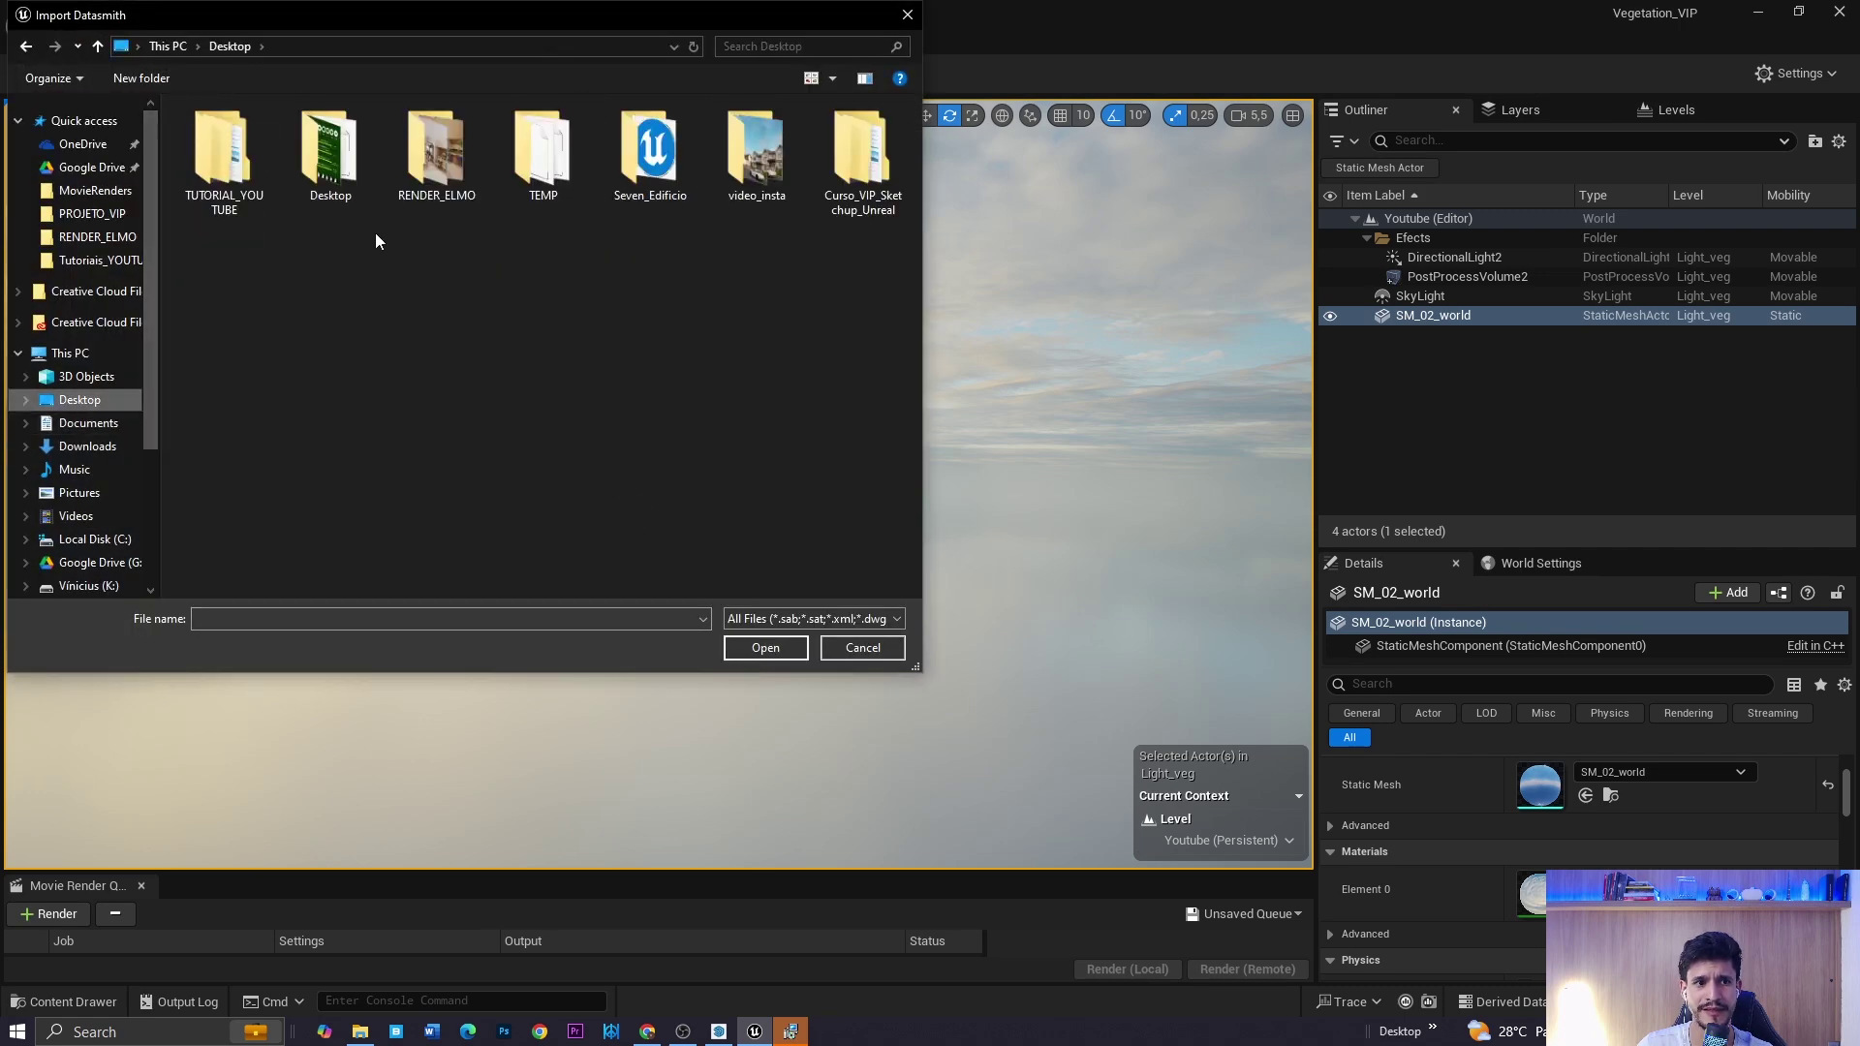
{"action": "double_click", "coordinate": [237, 184]}
{"action": "double_click", "coordinate": [235, 135]}
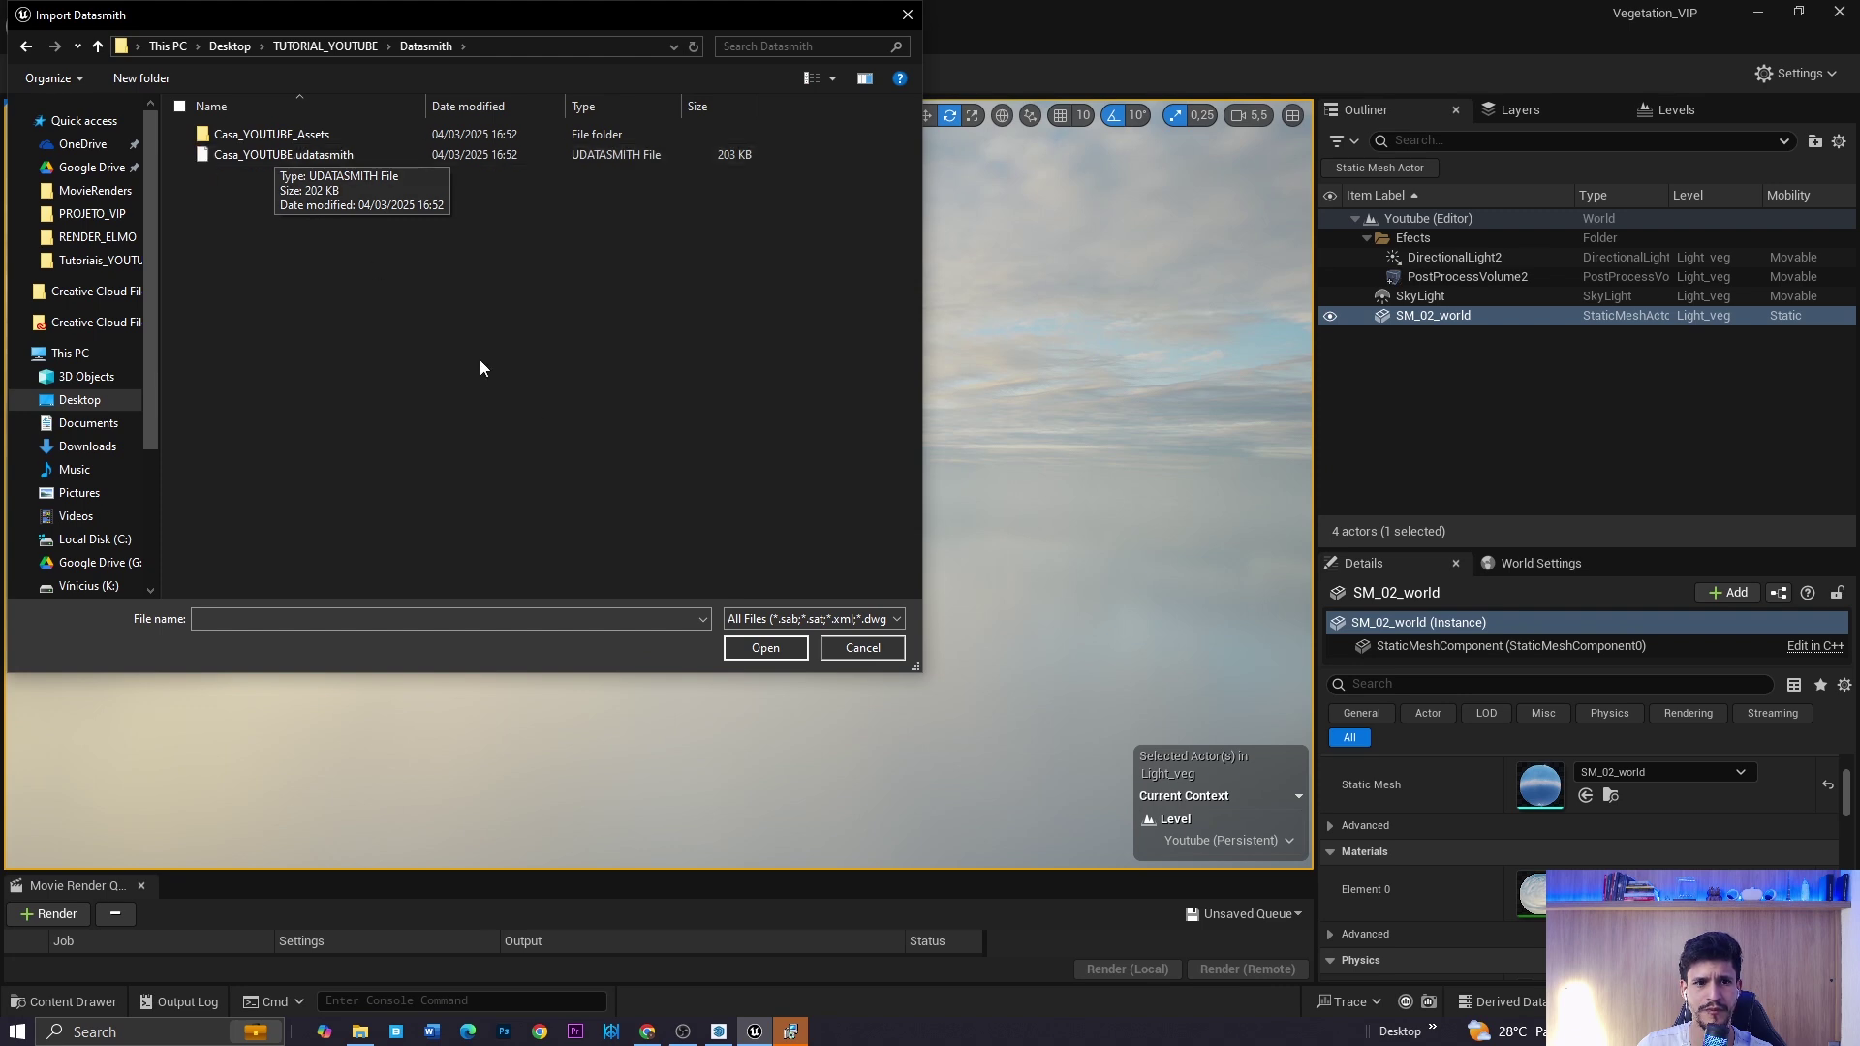
{"action": "left_click", "coordinate": [254, 154]}
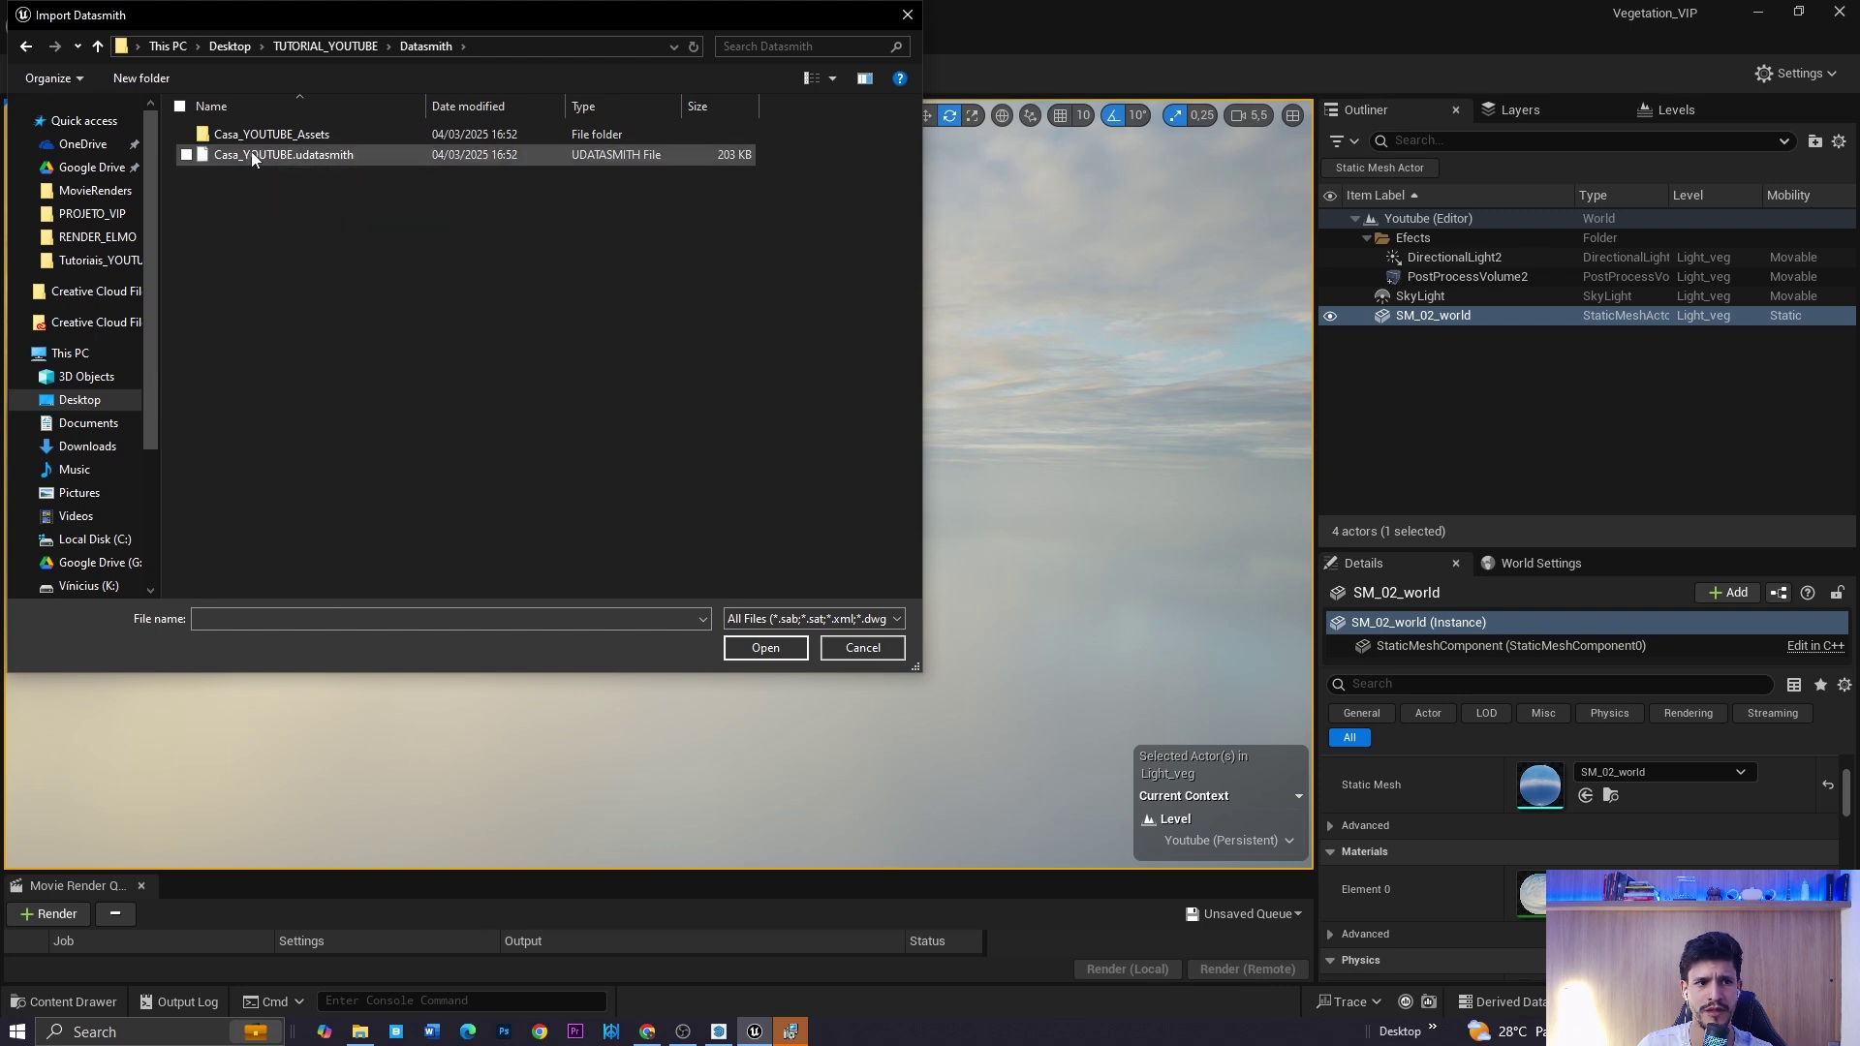
{"action": "left_click", "coordinate": [763, 647]}
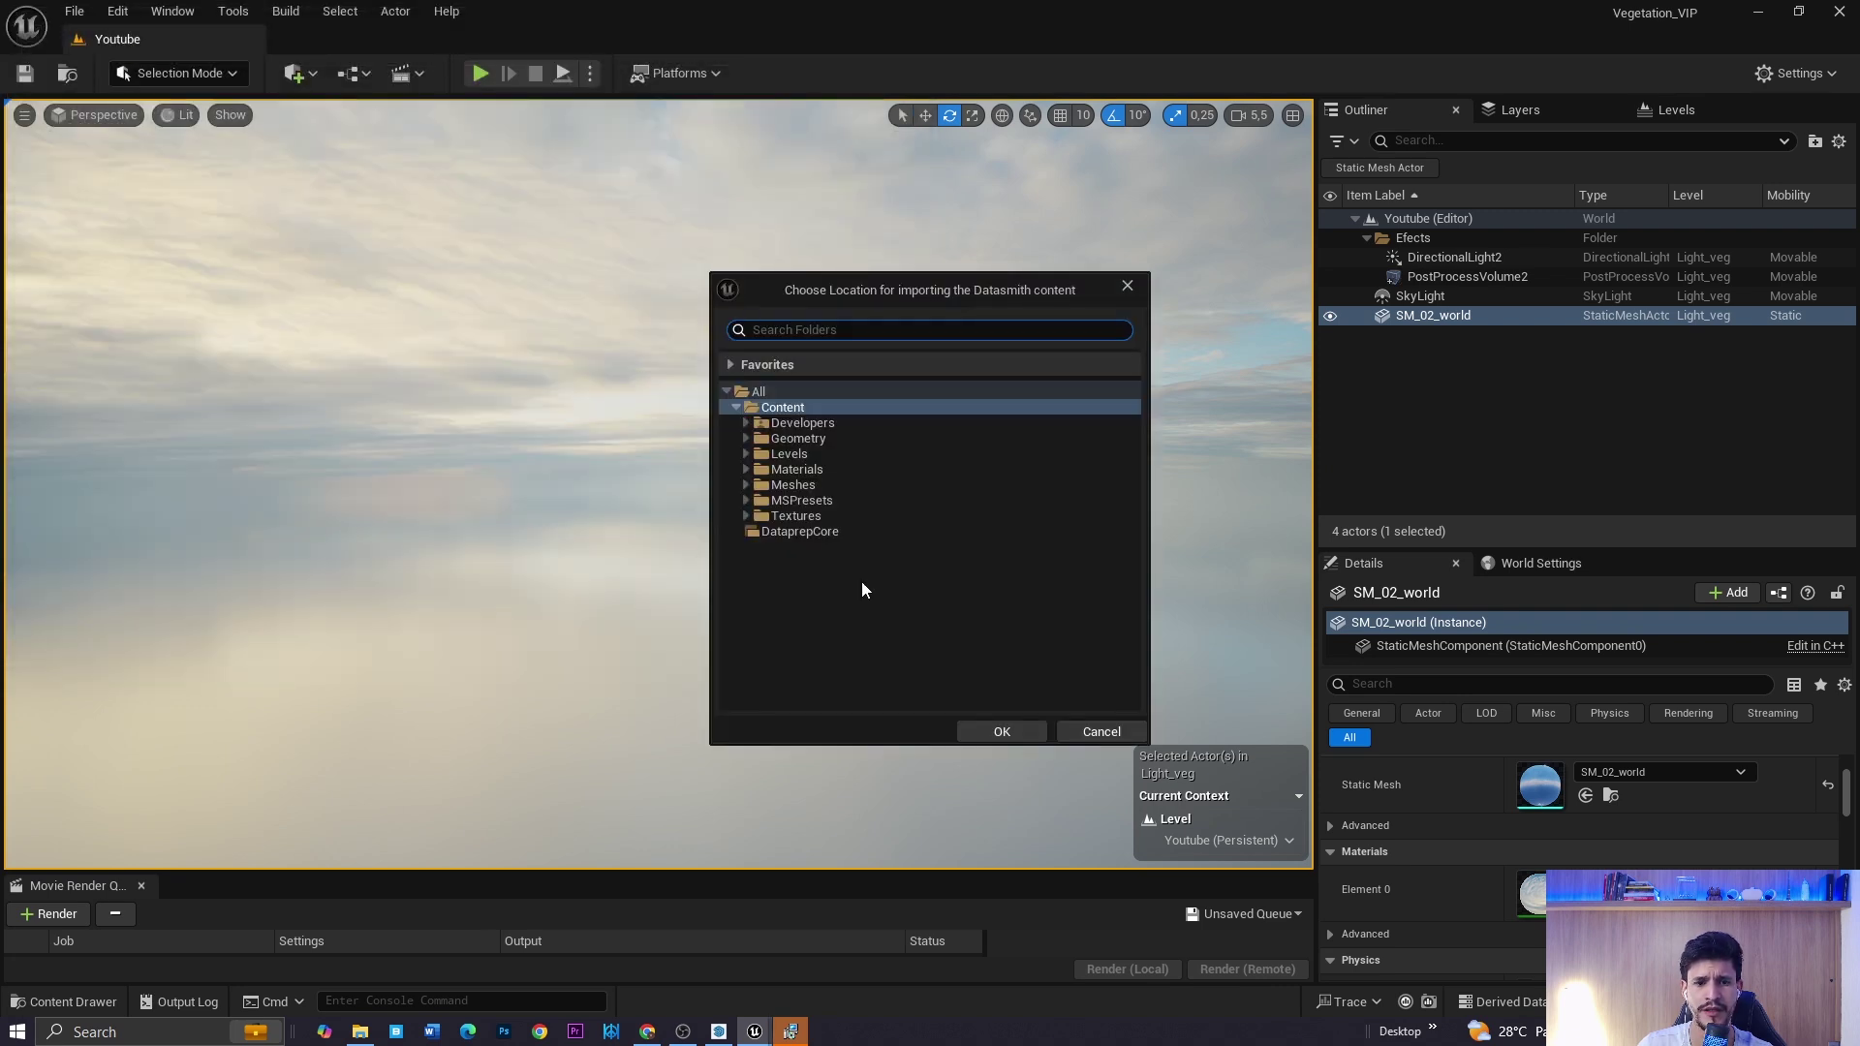
- Create a Project folder under Content and import the Datasmith scene into it with only geometry, materials and textures
{"action": "right_click", "coordinate": [785, 414]}
{"action": "left_click", "coordinate": [841, 427]}
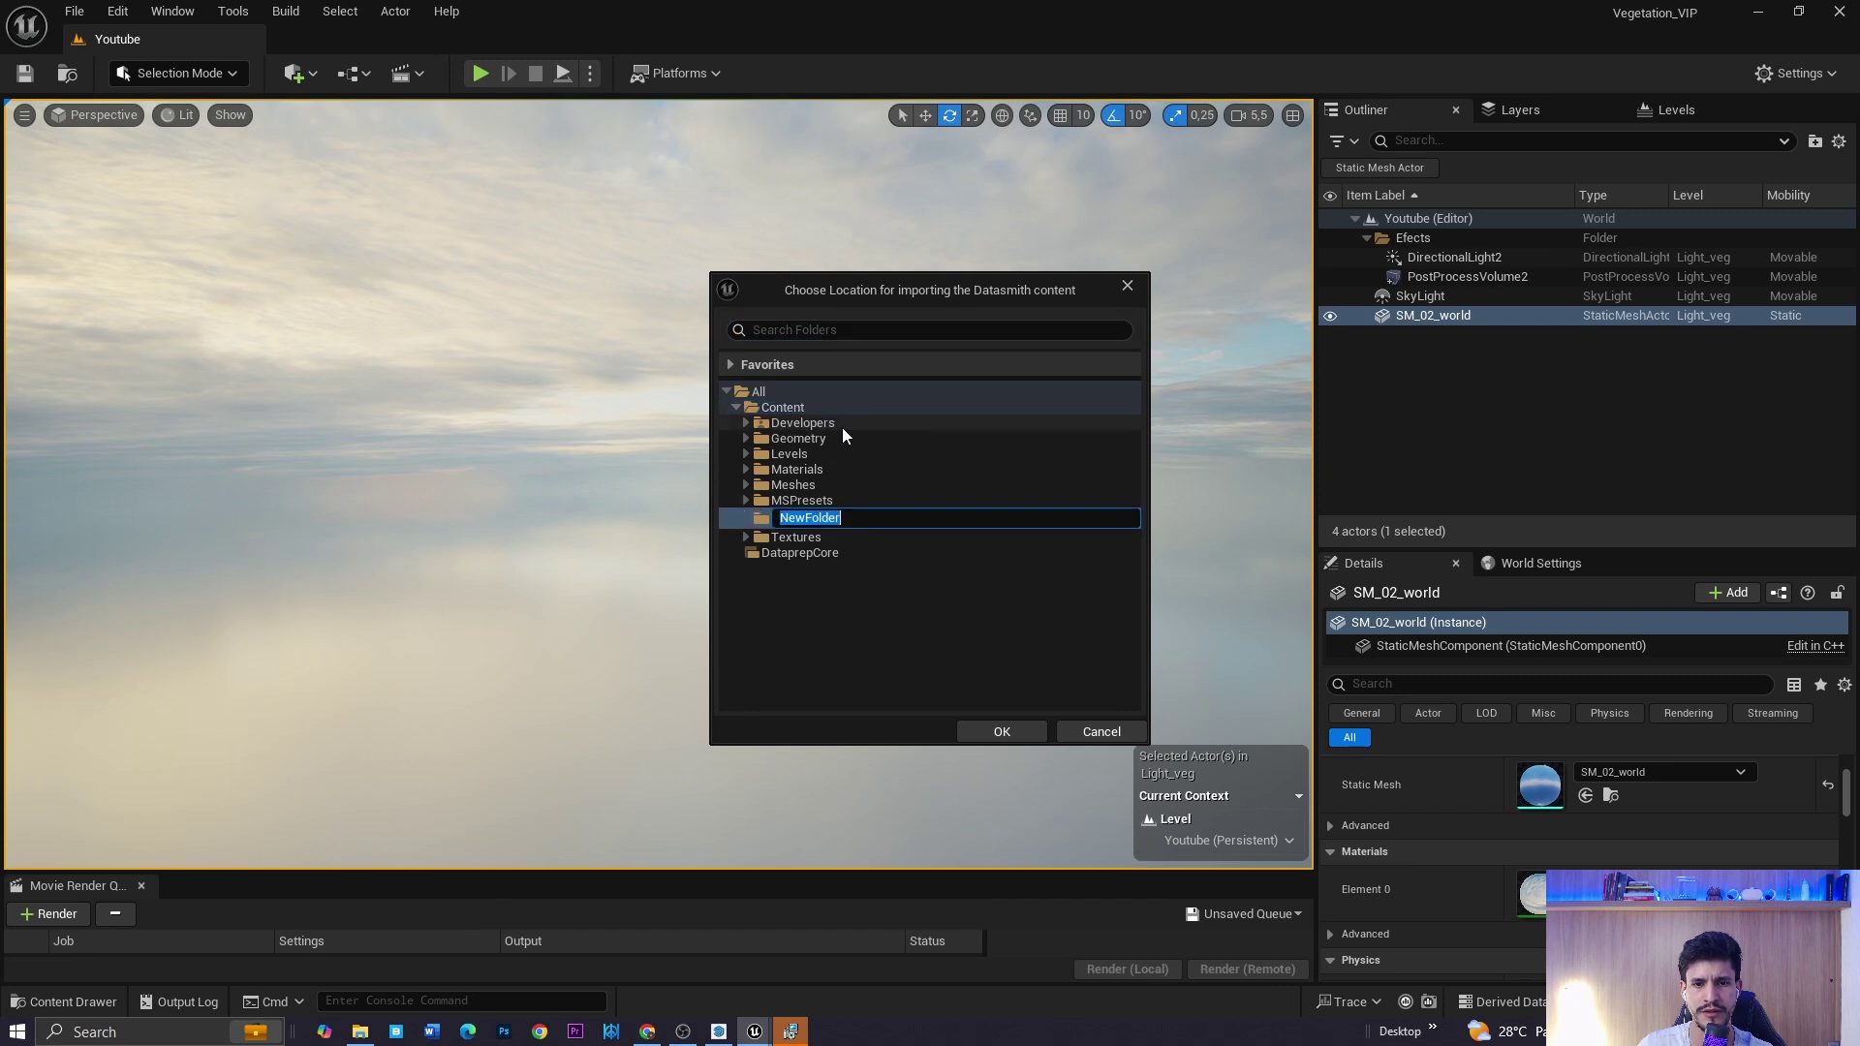
{"action": "type", "text": "Proj"}
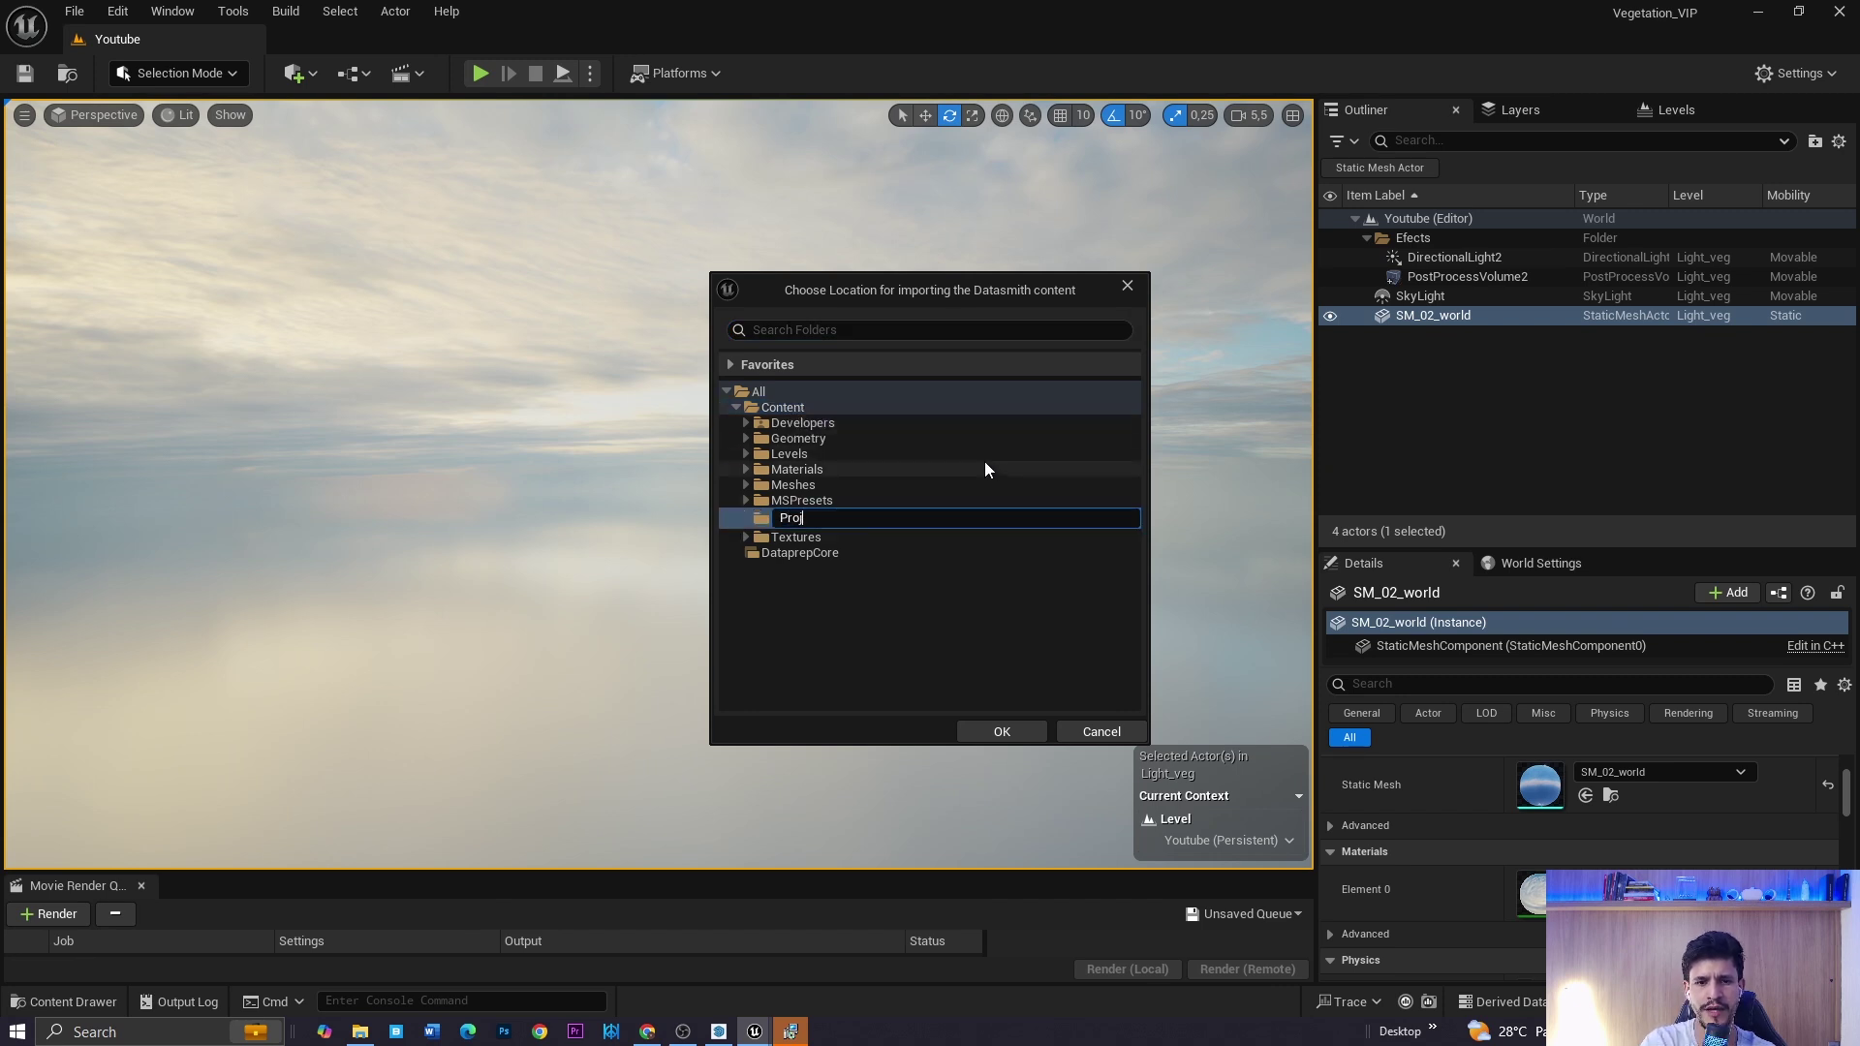
{"action": "type", "text": "ecto"}
{"action": "key", "text": "Return"}
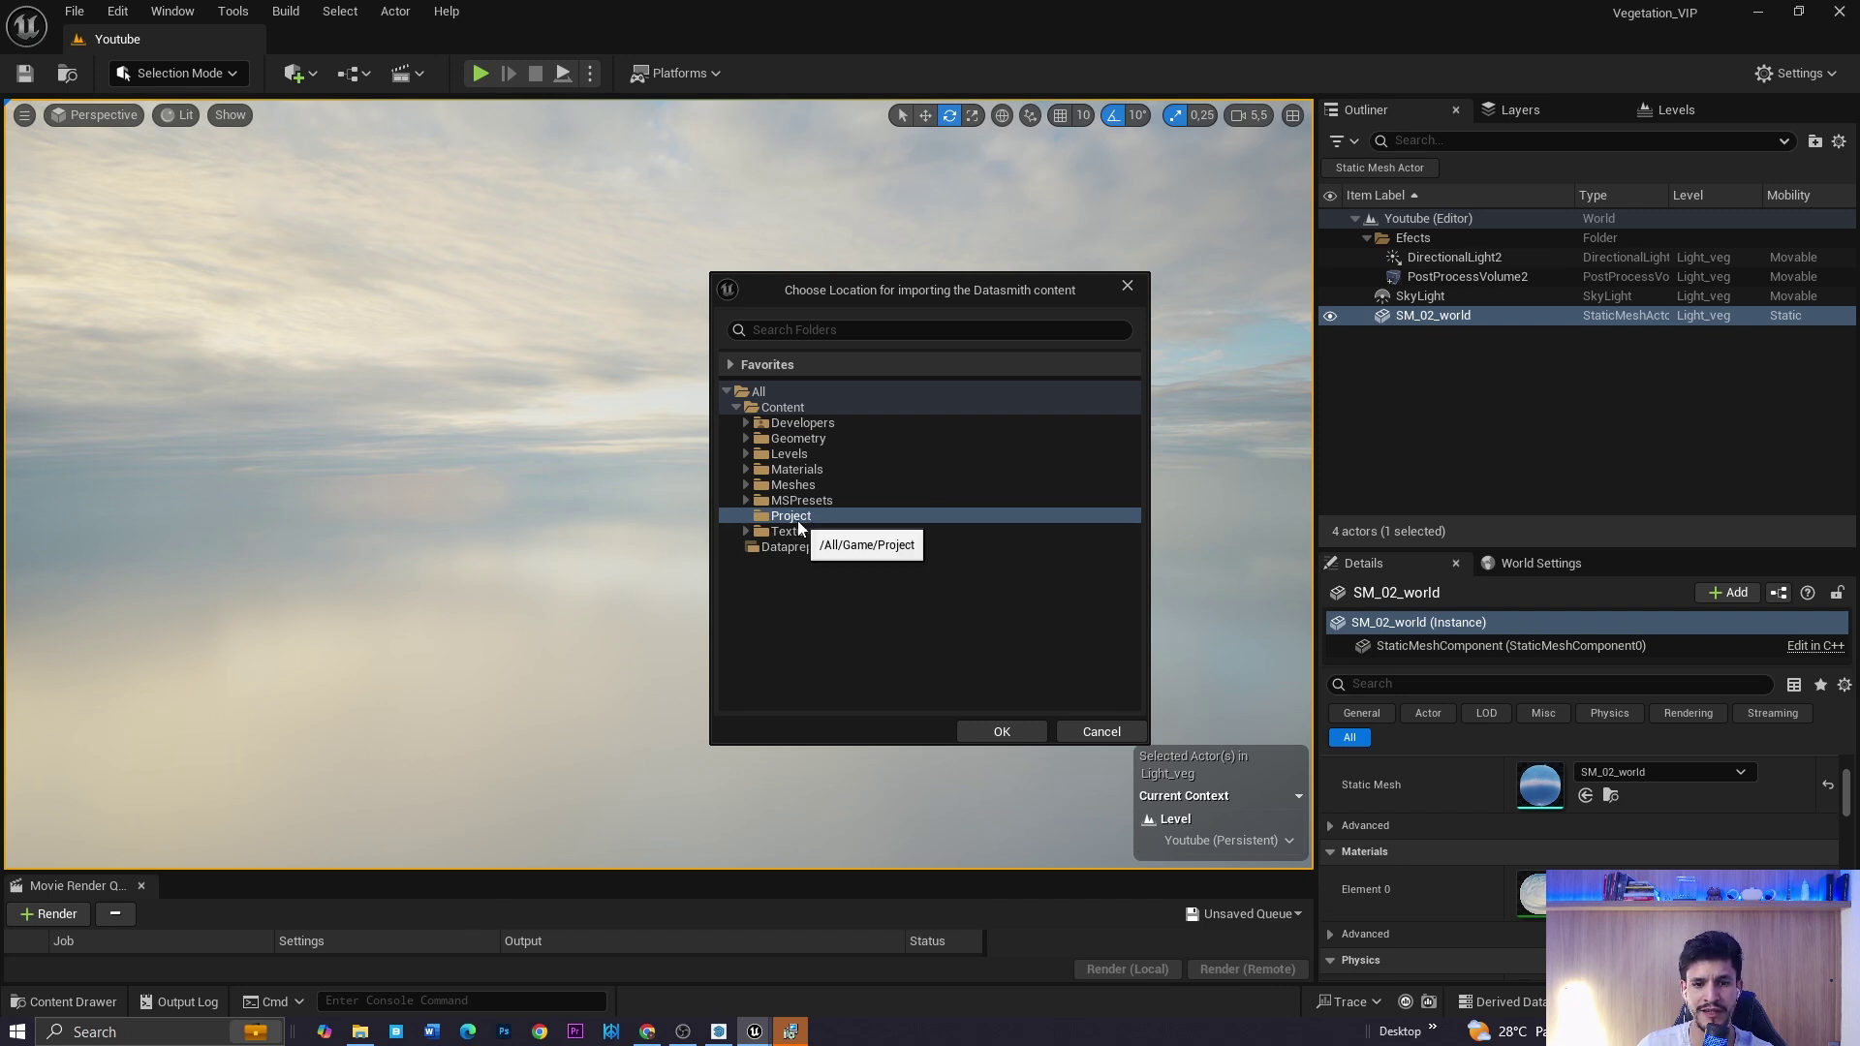
{"action": "left_click", "coordinate": [988, 730]}
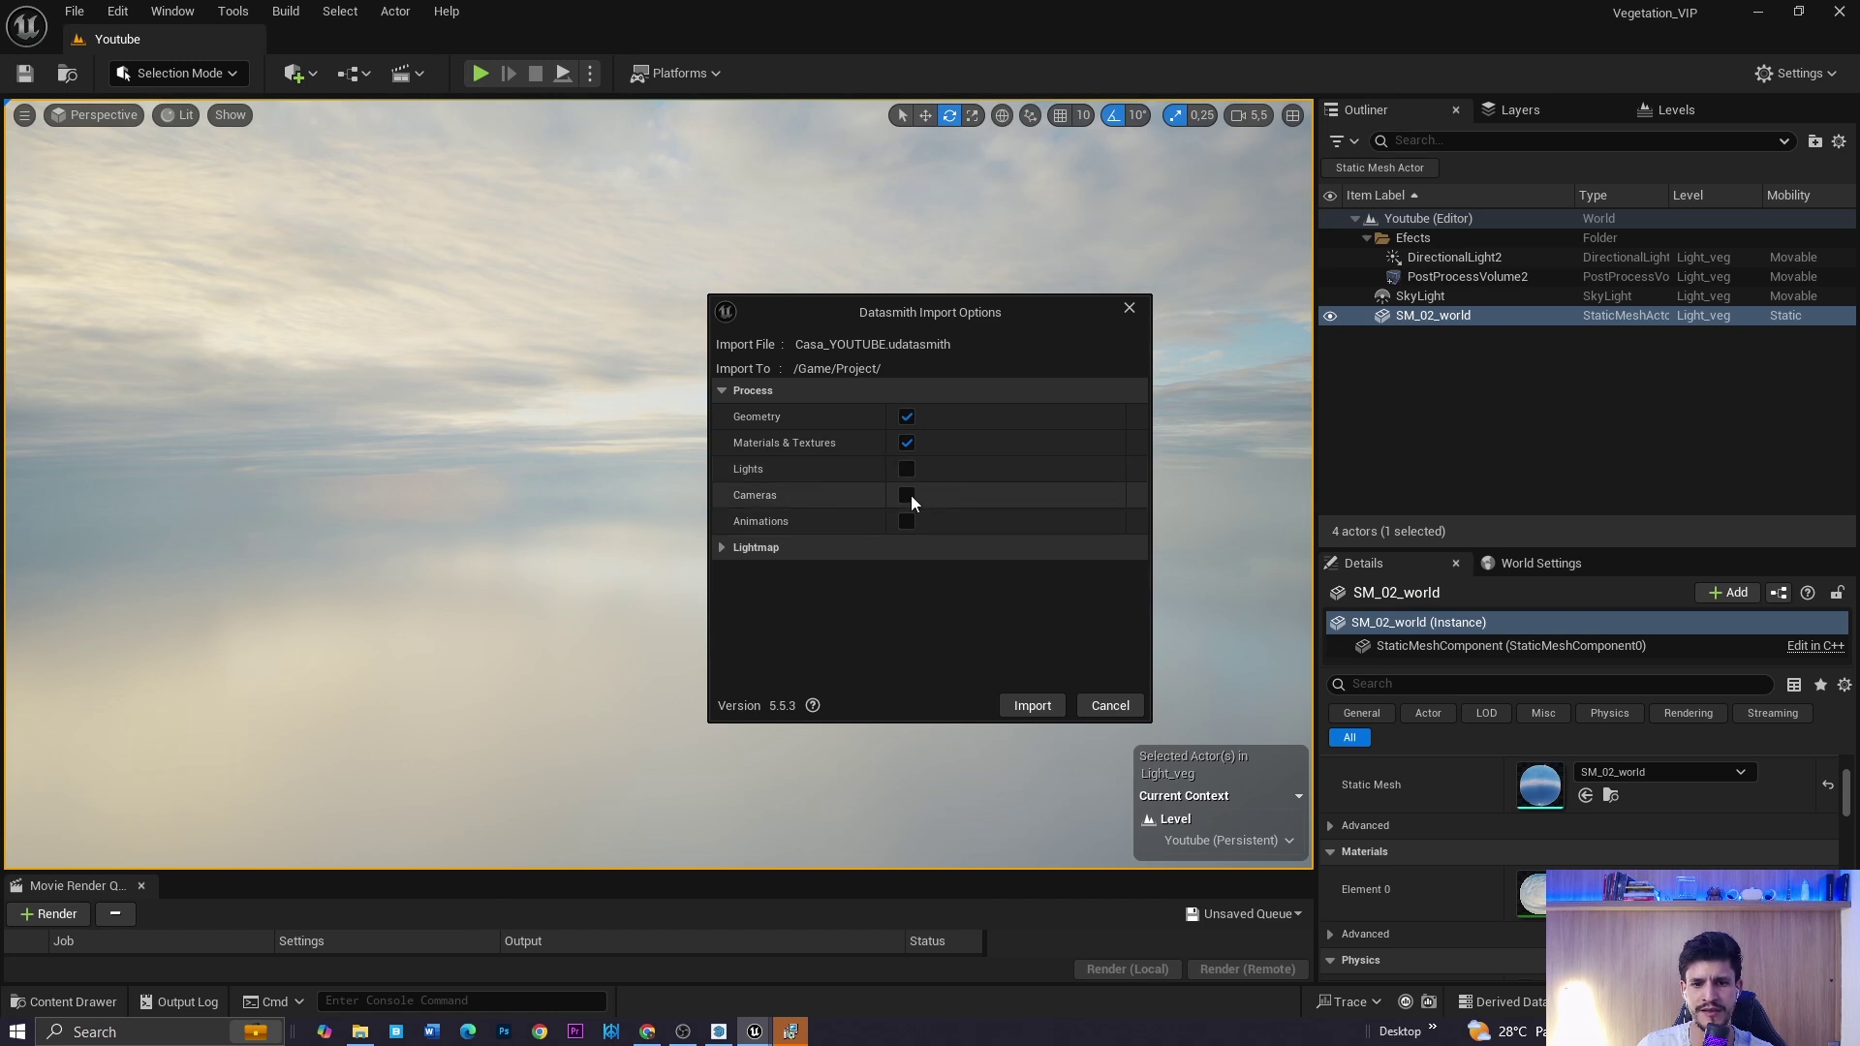
{"action": "left_click", "coordinate": [1033, 706]}
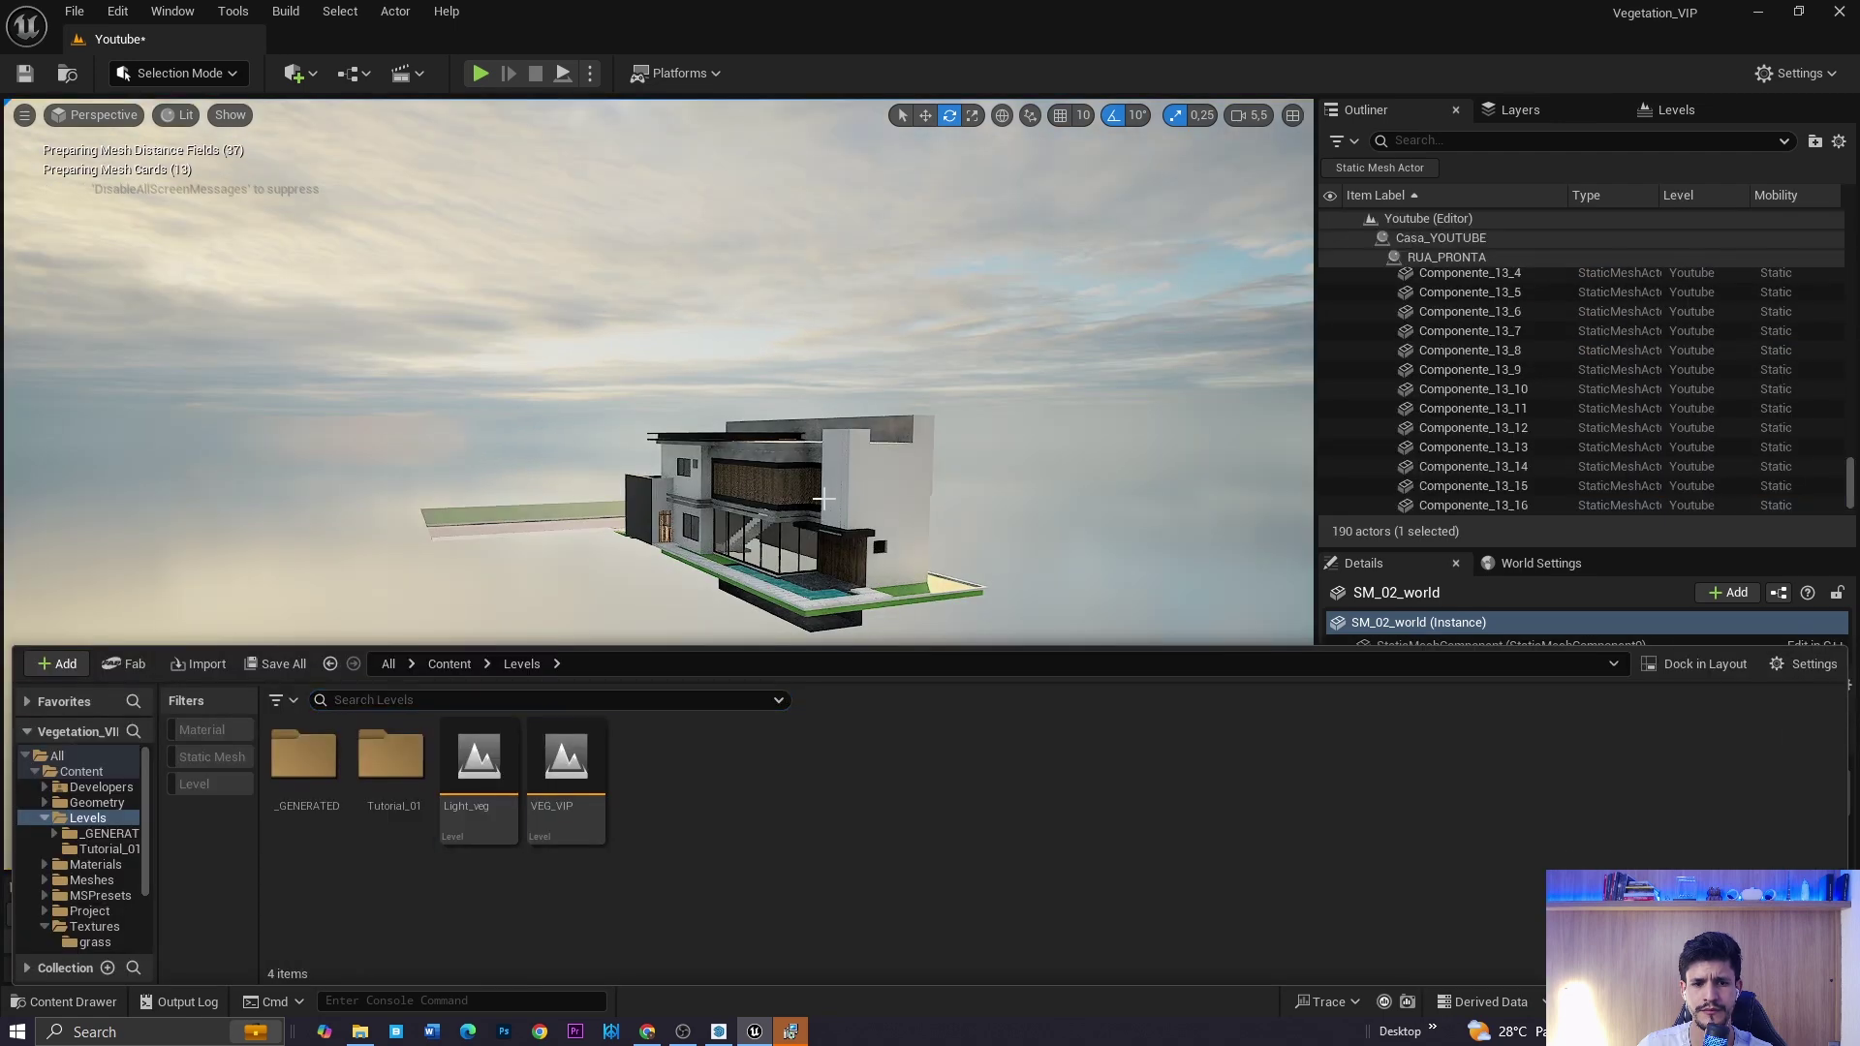
- Fly around the imported house to its street side and examine the front facade
{"action": "right_click_drag", "start_coordinate": [823, 499], "coordinate": [1124, 523]}
{"action": "key", "text": "w"}
{"action": "scroll", "coordinate": [824, 499], "scroll_direction": "down", "scroll_amount": 2}
{"action": "key", "text": "w"}
{"action": "scroll", "coordinate": [1129, 522], "scroll_direction": "down", "scroll_amount": 3}
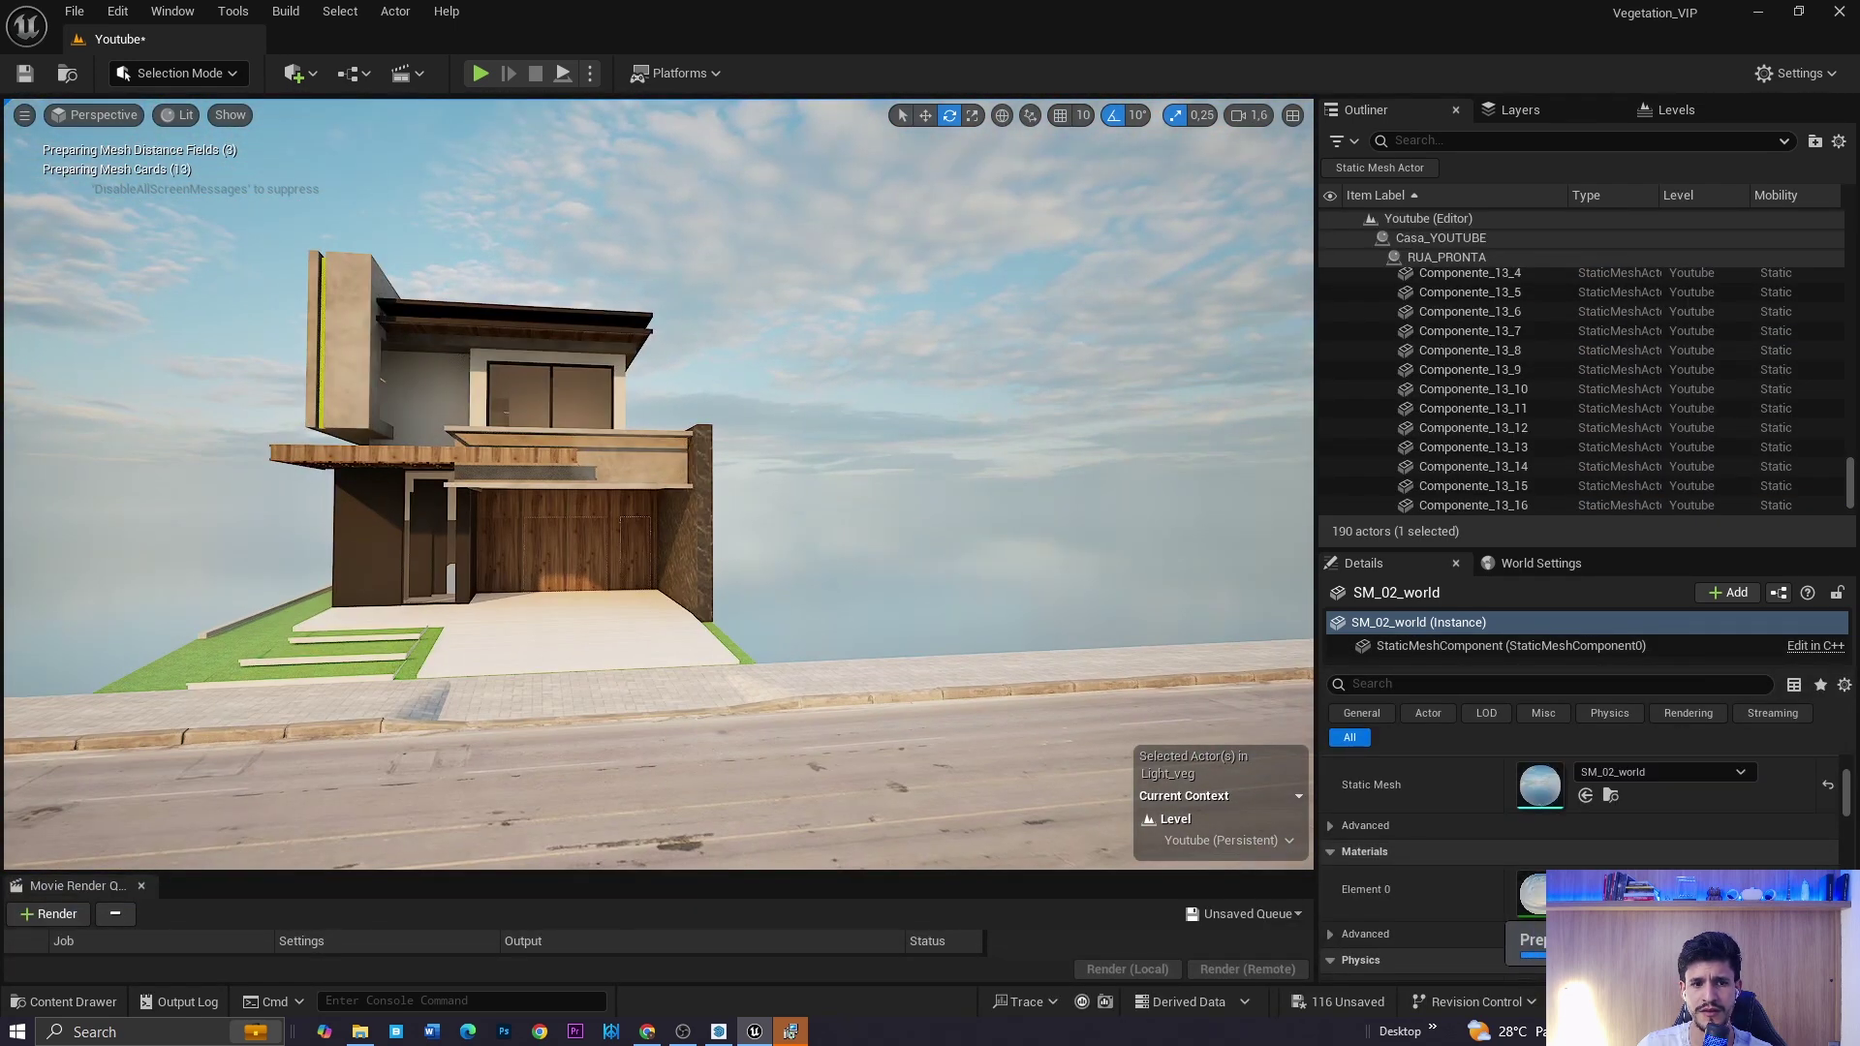
{"action": "right_click_drag", "start_coordinate": [744, 531], "coordinate": [756, 531]}
{"action": "key", "text": "a"}
{"action": "scroll", "coordinate": [743, 531], "scroll_direction": "down", "scroll_amount": 3}
{"action": "right_click_drag", "start_coordinate": [584, 554], "coordinate": [602, 556]}
{"action": "key", "text": "a"}
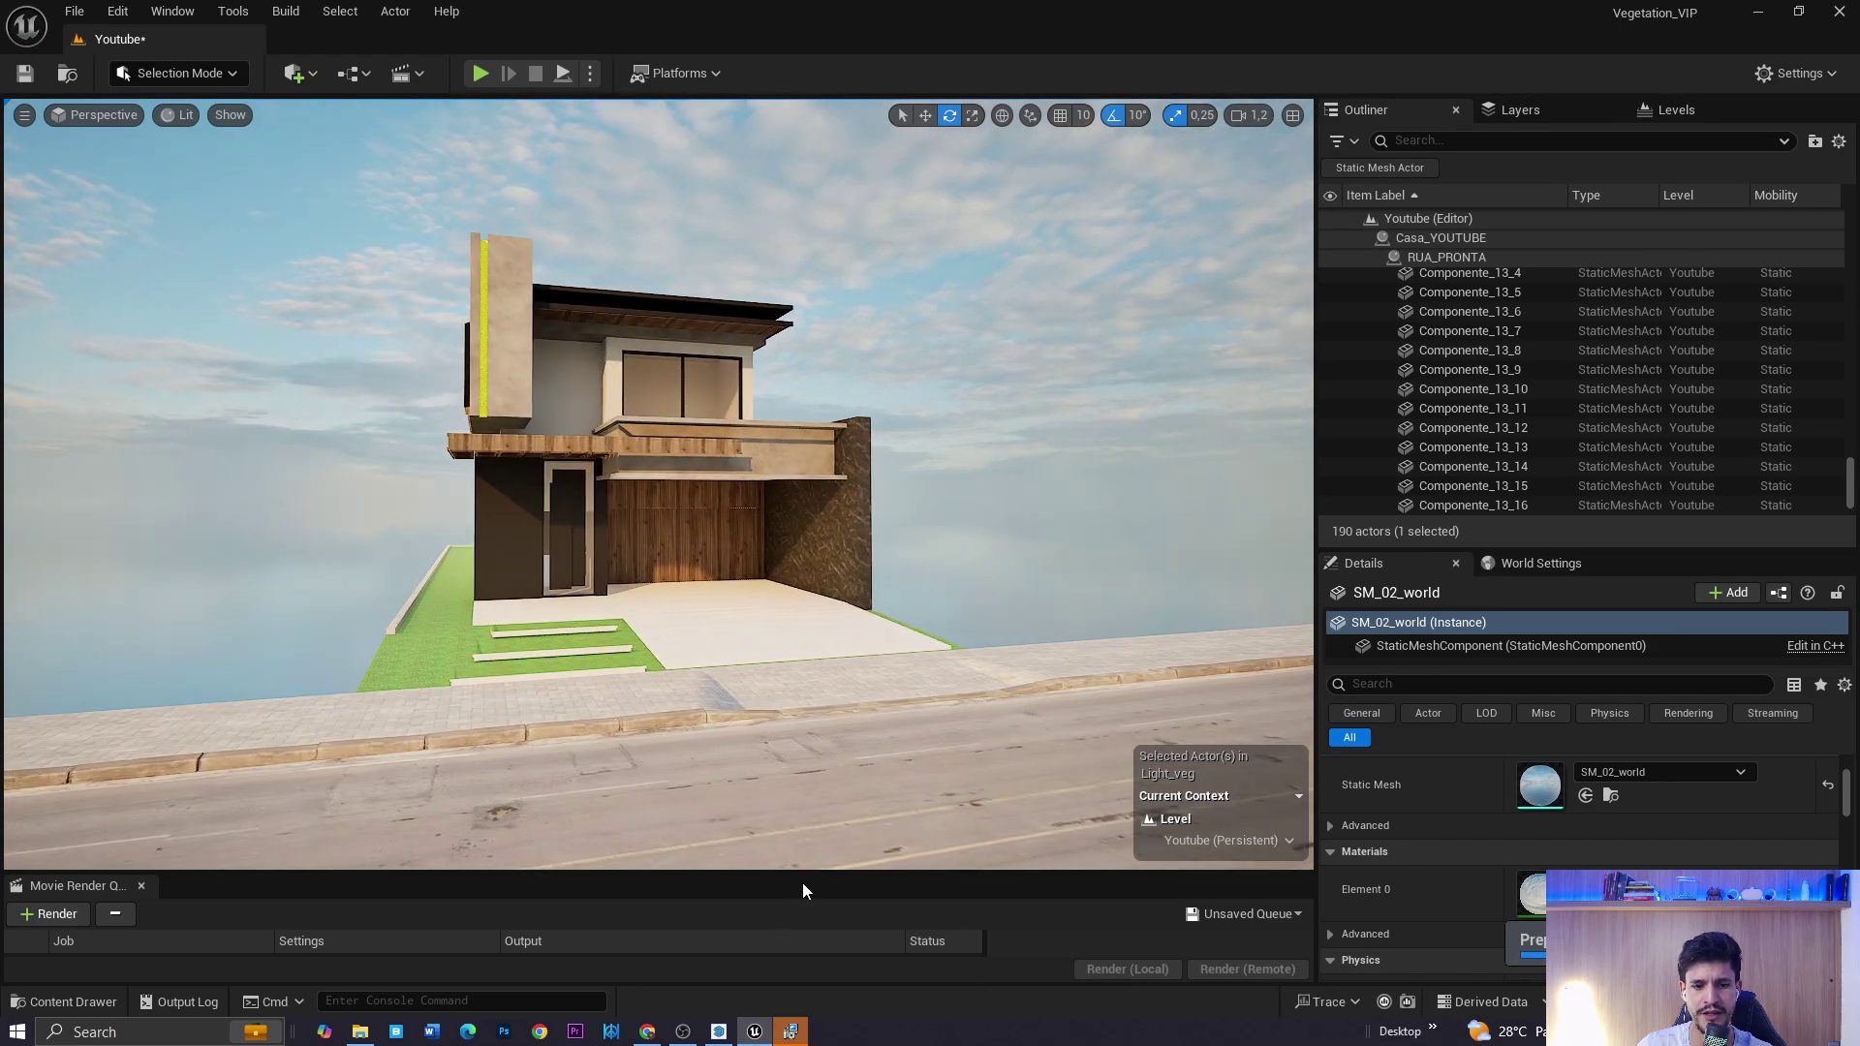
- Inspect the imported house's garage, driveway and pergola from several angles along the street
{"action": "left_click", "coordinate": [722, 1034]}
{"action": "left_click", "coordinate": [723, 1039]}
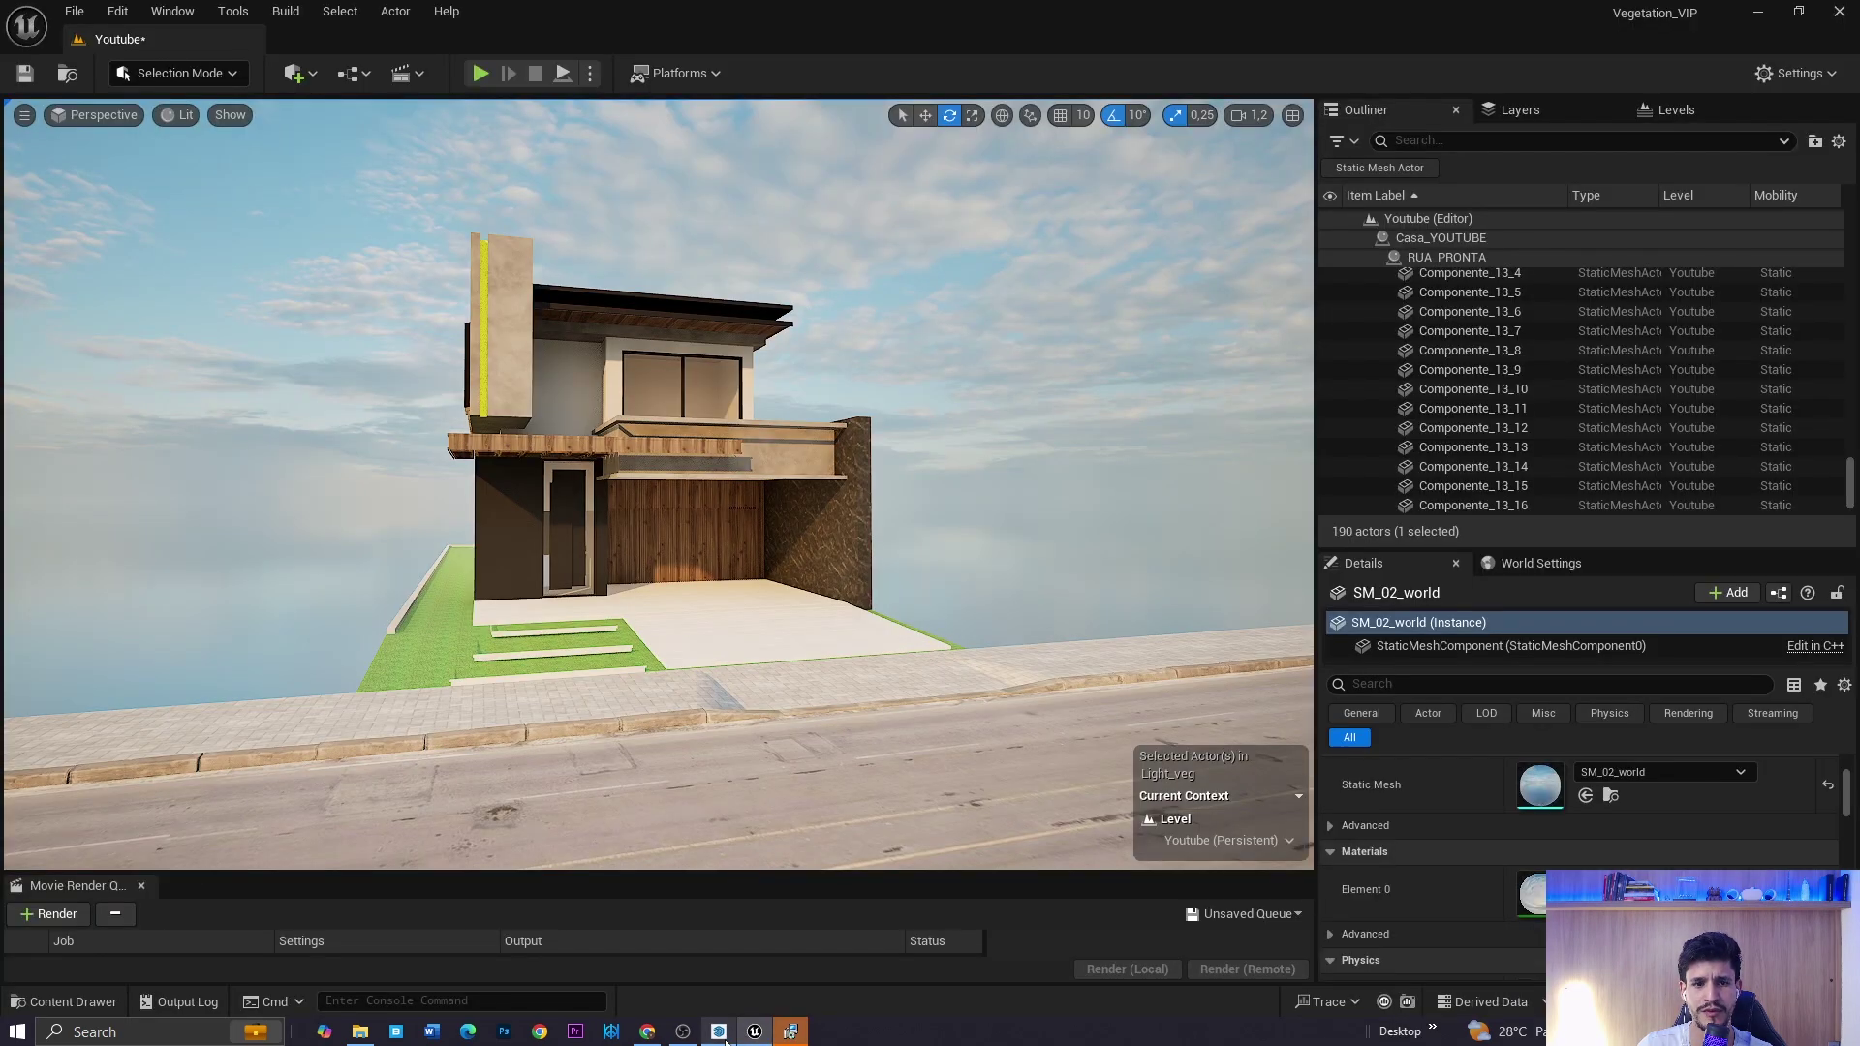
{"action": "scroll", "coordinate": [796, 647], "scroll_direction": "down", "scroll_amount": 1}
{"action": "right_click_drag", "start_coordinate": [797, 647], "coordinate": [829, 606]}
{"action": "key", "text": "a"}
{"action": "scroll", "coordinate": [829, 605], "scroll_direction": "down", "scroll_amount": 1}
{"action": "key", "text": "d"}
{"action": "scroll", "coordinate": [829, 606], "scroll_direction": "up", "scroll_amount": 1}
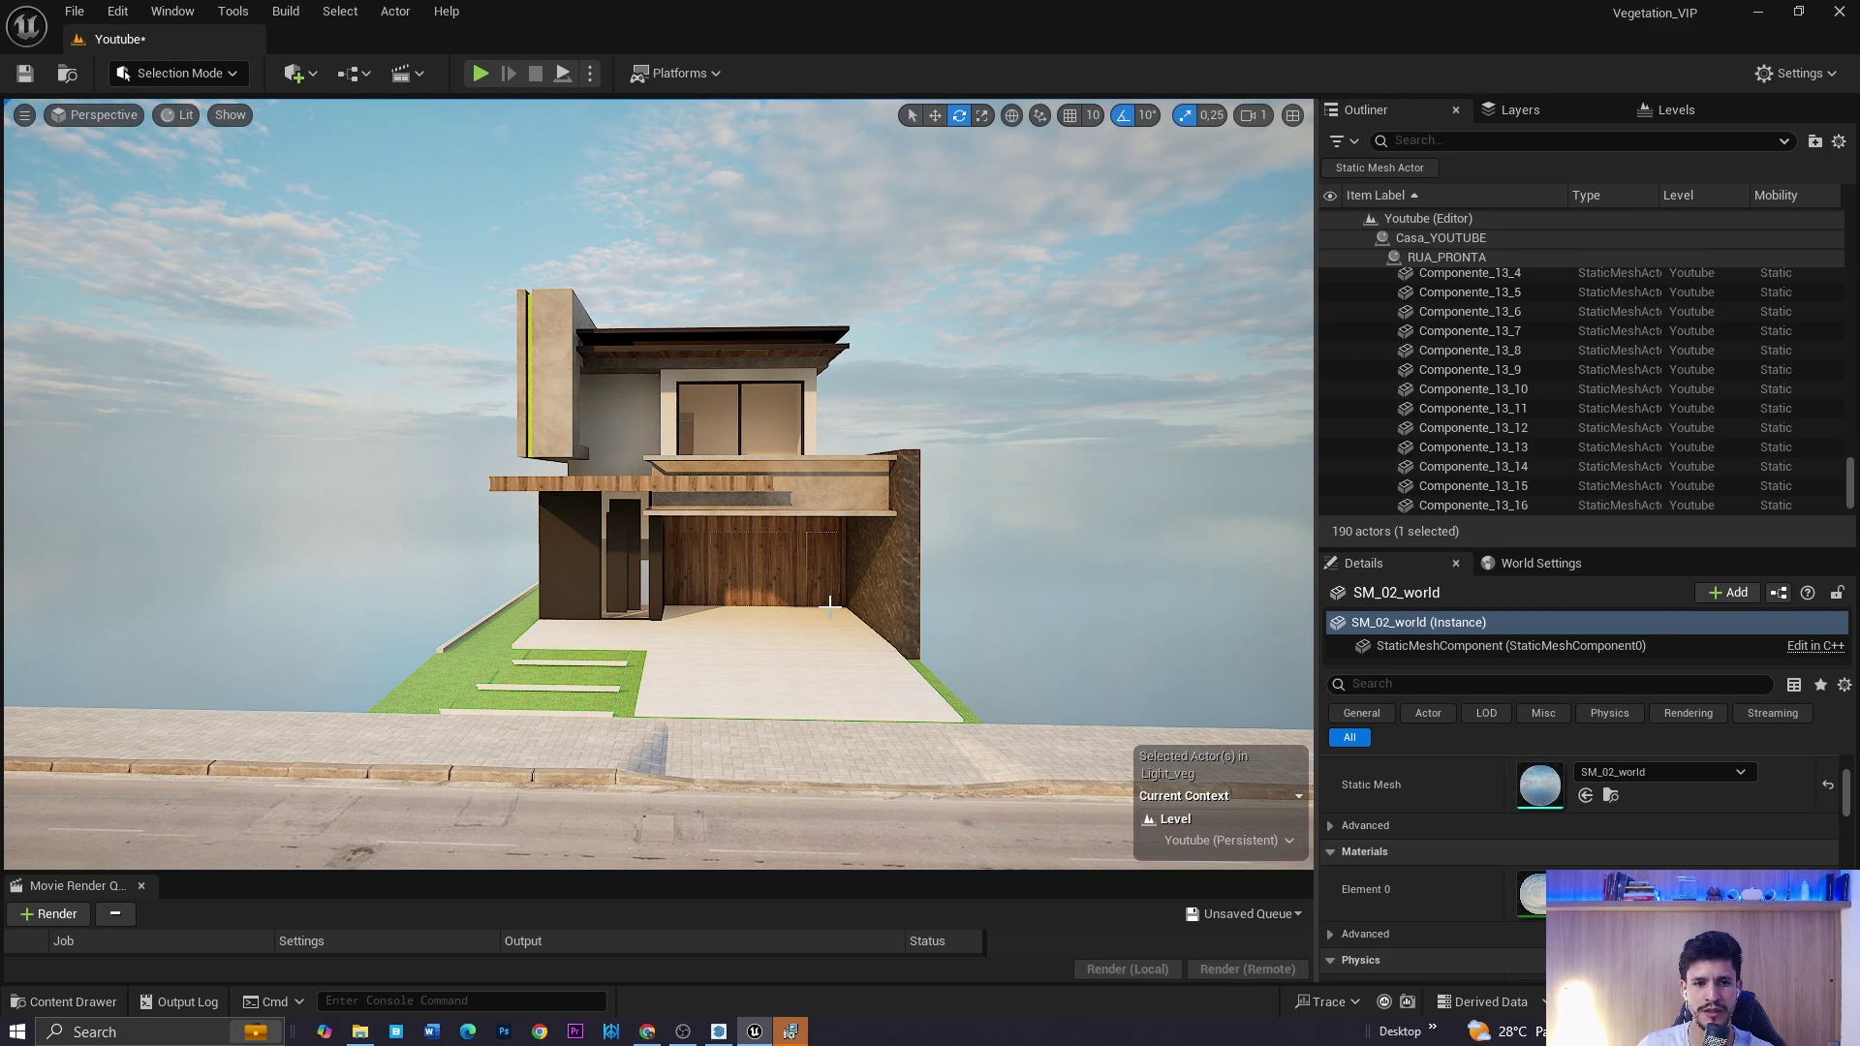
{"action": "key", "text": "d"}
{"action": "scroll", "coordinate": [751, 577], "scroll_direction": "up", "scroll_amount": 1}
{"action": "right_click_drag", "start_coordinate": [750, 578], "coordinate": [751, 577]}
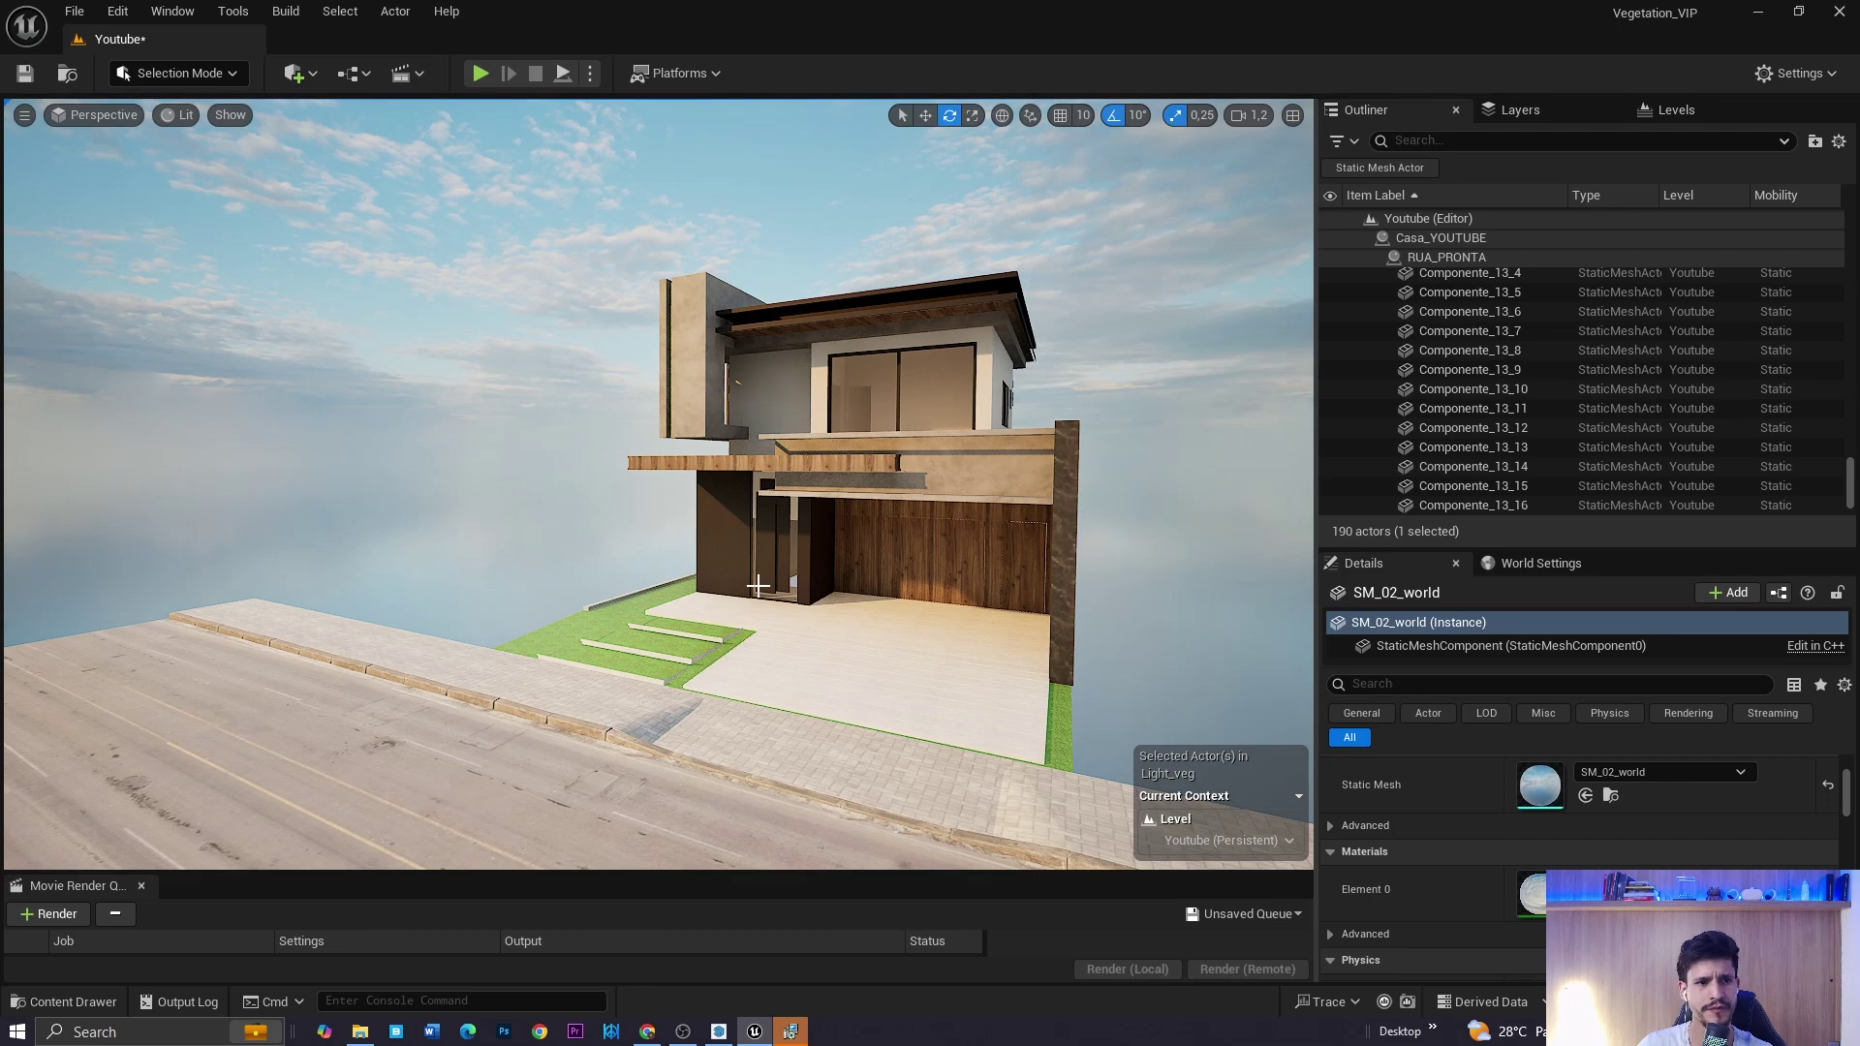
- Switch to SketchUp and place a copy of the wooden pergola group at ground level in front of the driveway
{"action": "left_click", "coordinate": [721, 1032]}
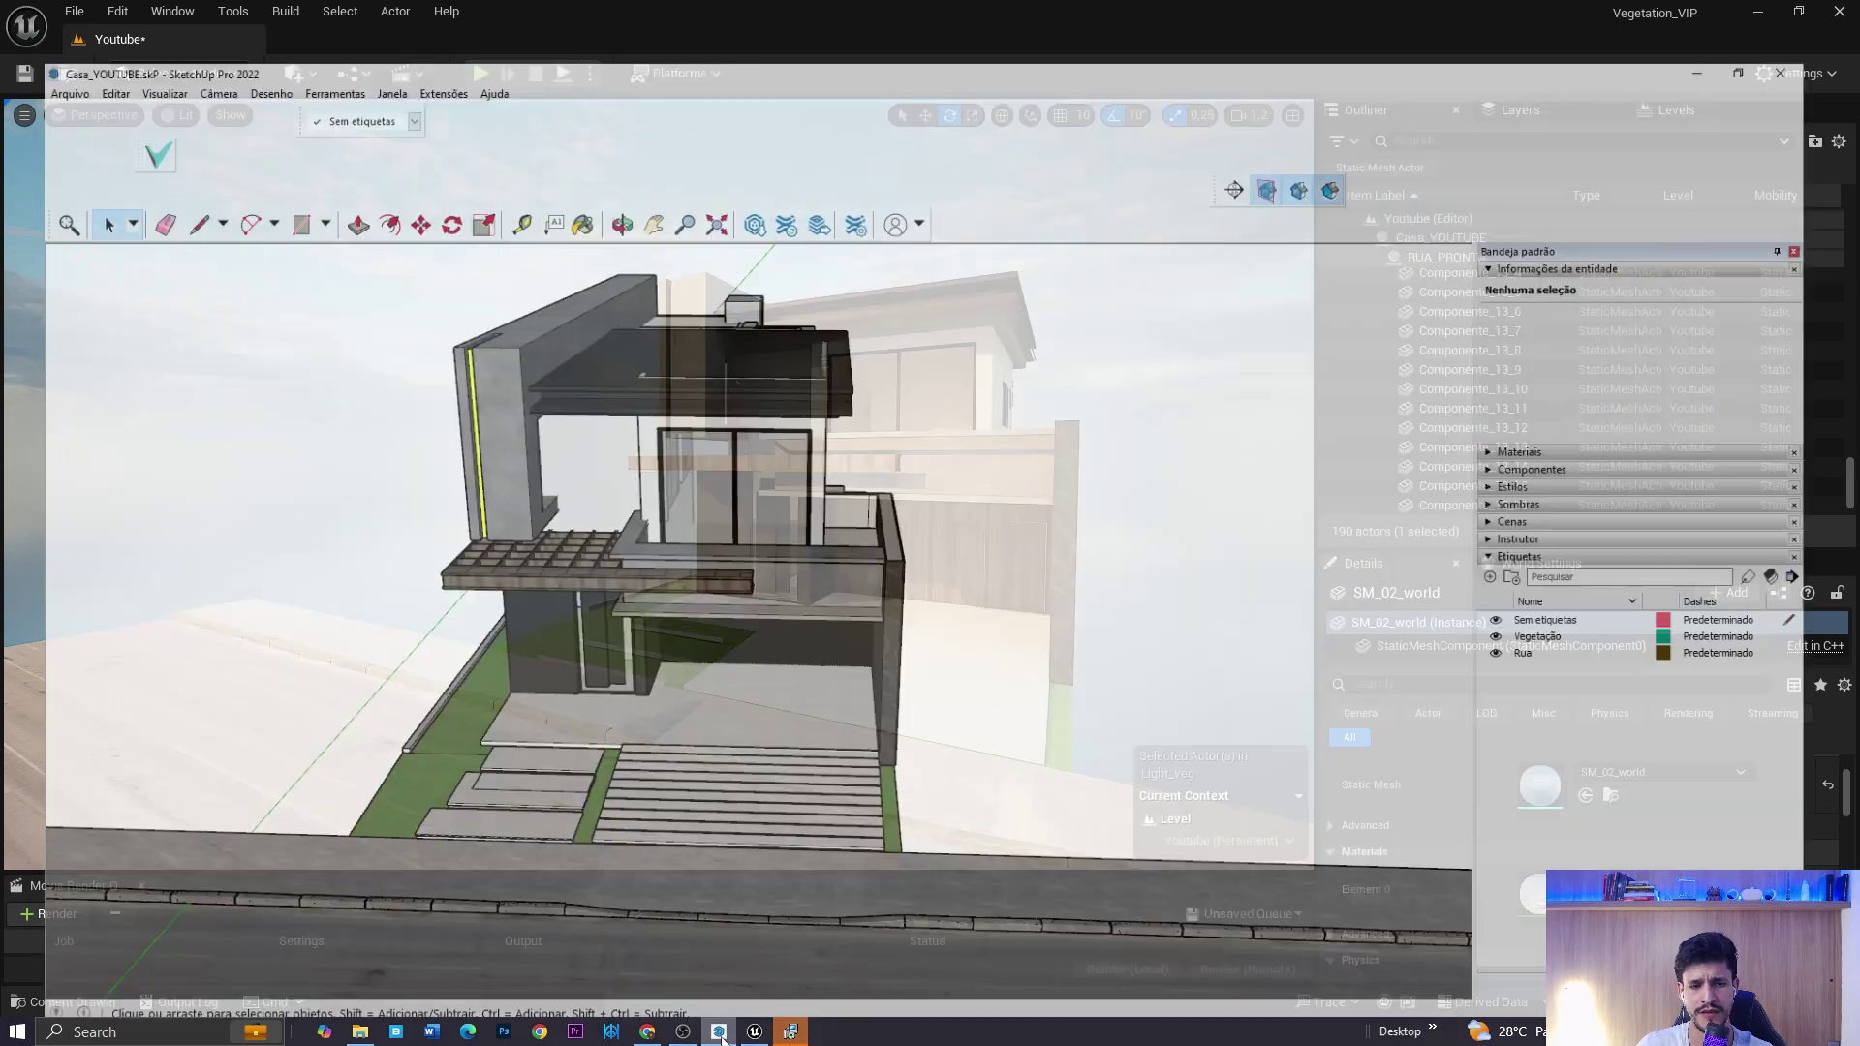
{"action": "mouse_move", "coordinate": [925, 666]}
{"action": "middle_mouse_down"}
{"action": "mouse_move", "coordinate": [770, 668]}
{"action": "mouse_move", "coordinate": [678, 581]}
{"action": "mouse_move", "coordinate": [918, 607]}
{"action": "mouse_move", "coordinate": [657, 595]}
{"action": "middle_mouse_up"}
{"action": "left_click", "coordinate": [607, 498]}
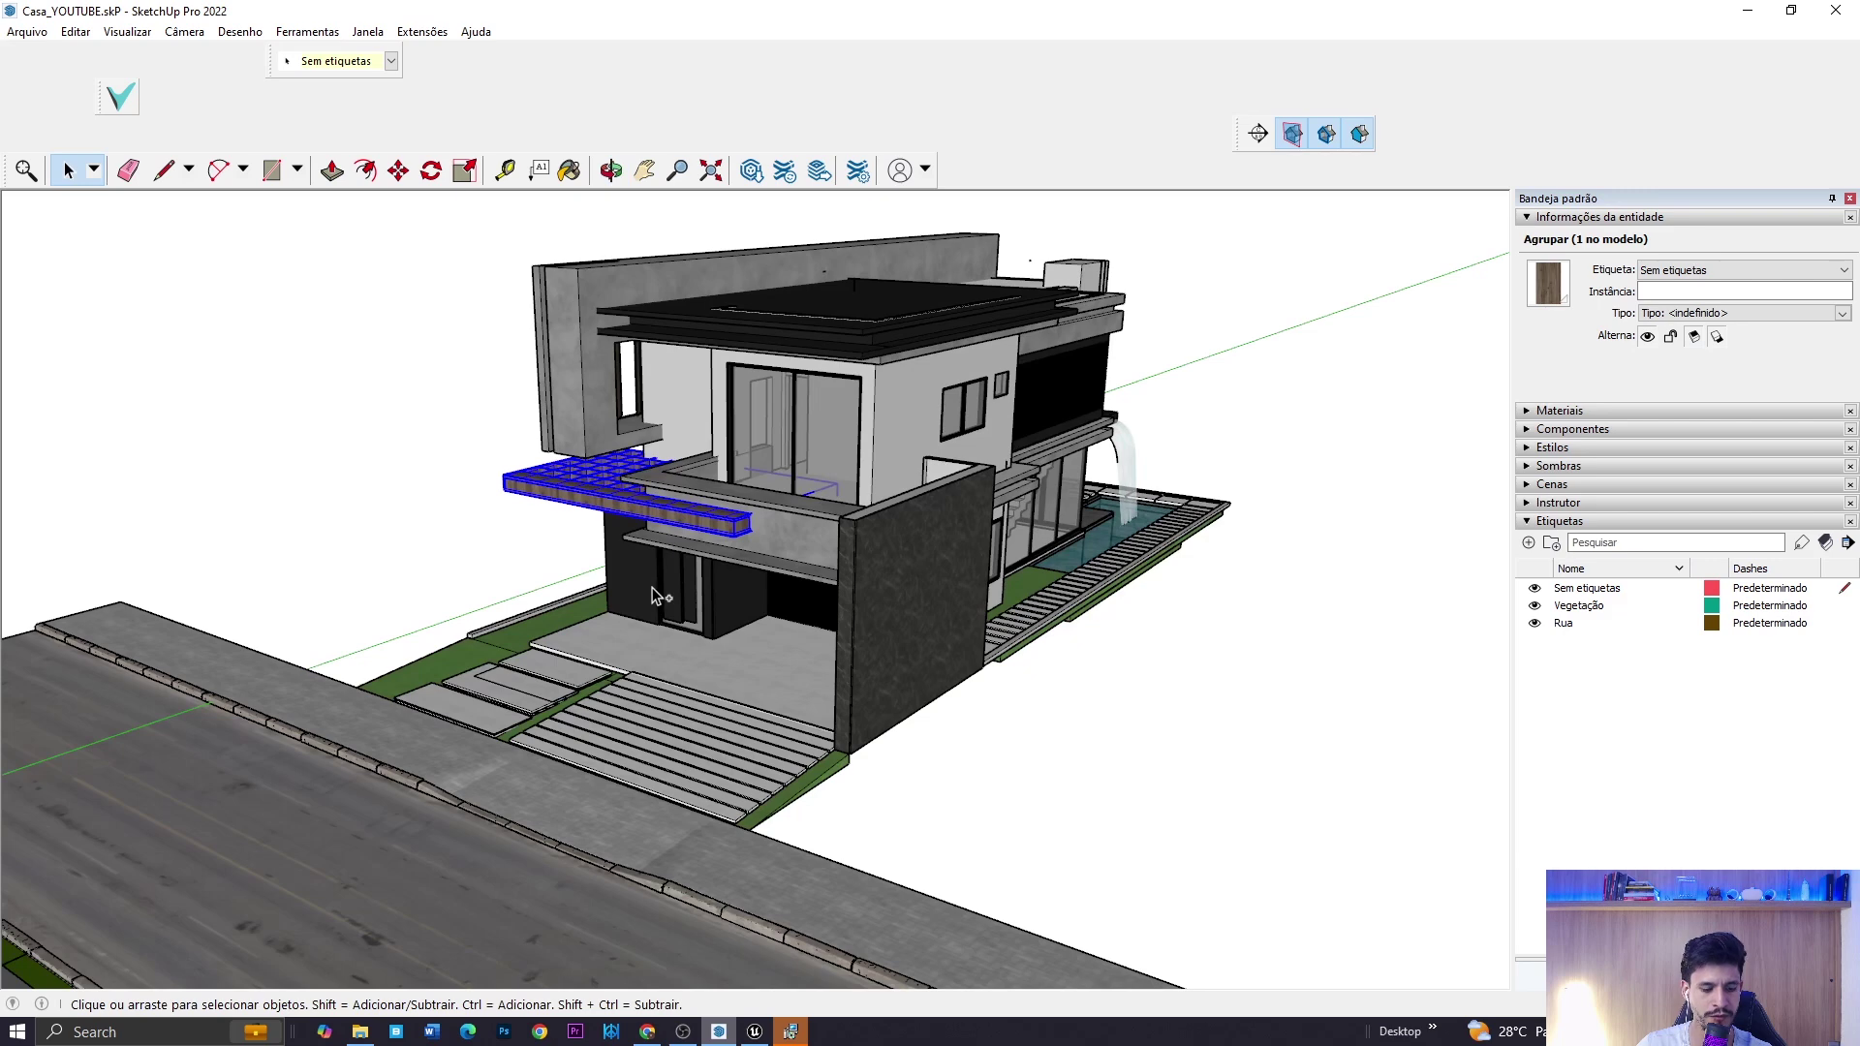
{"action": "key", "text": "ctrl+v"}
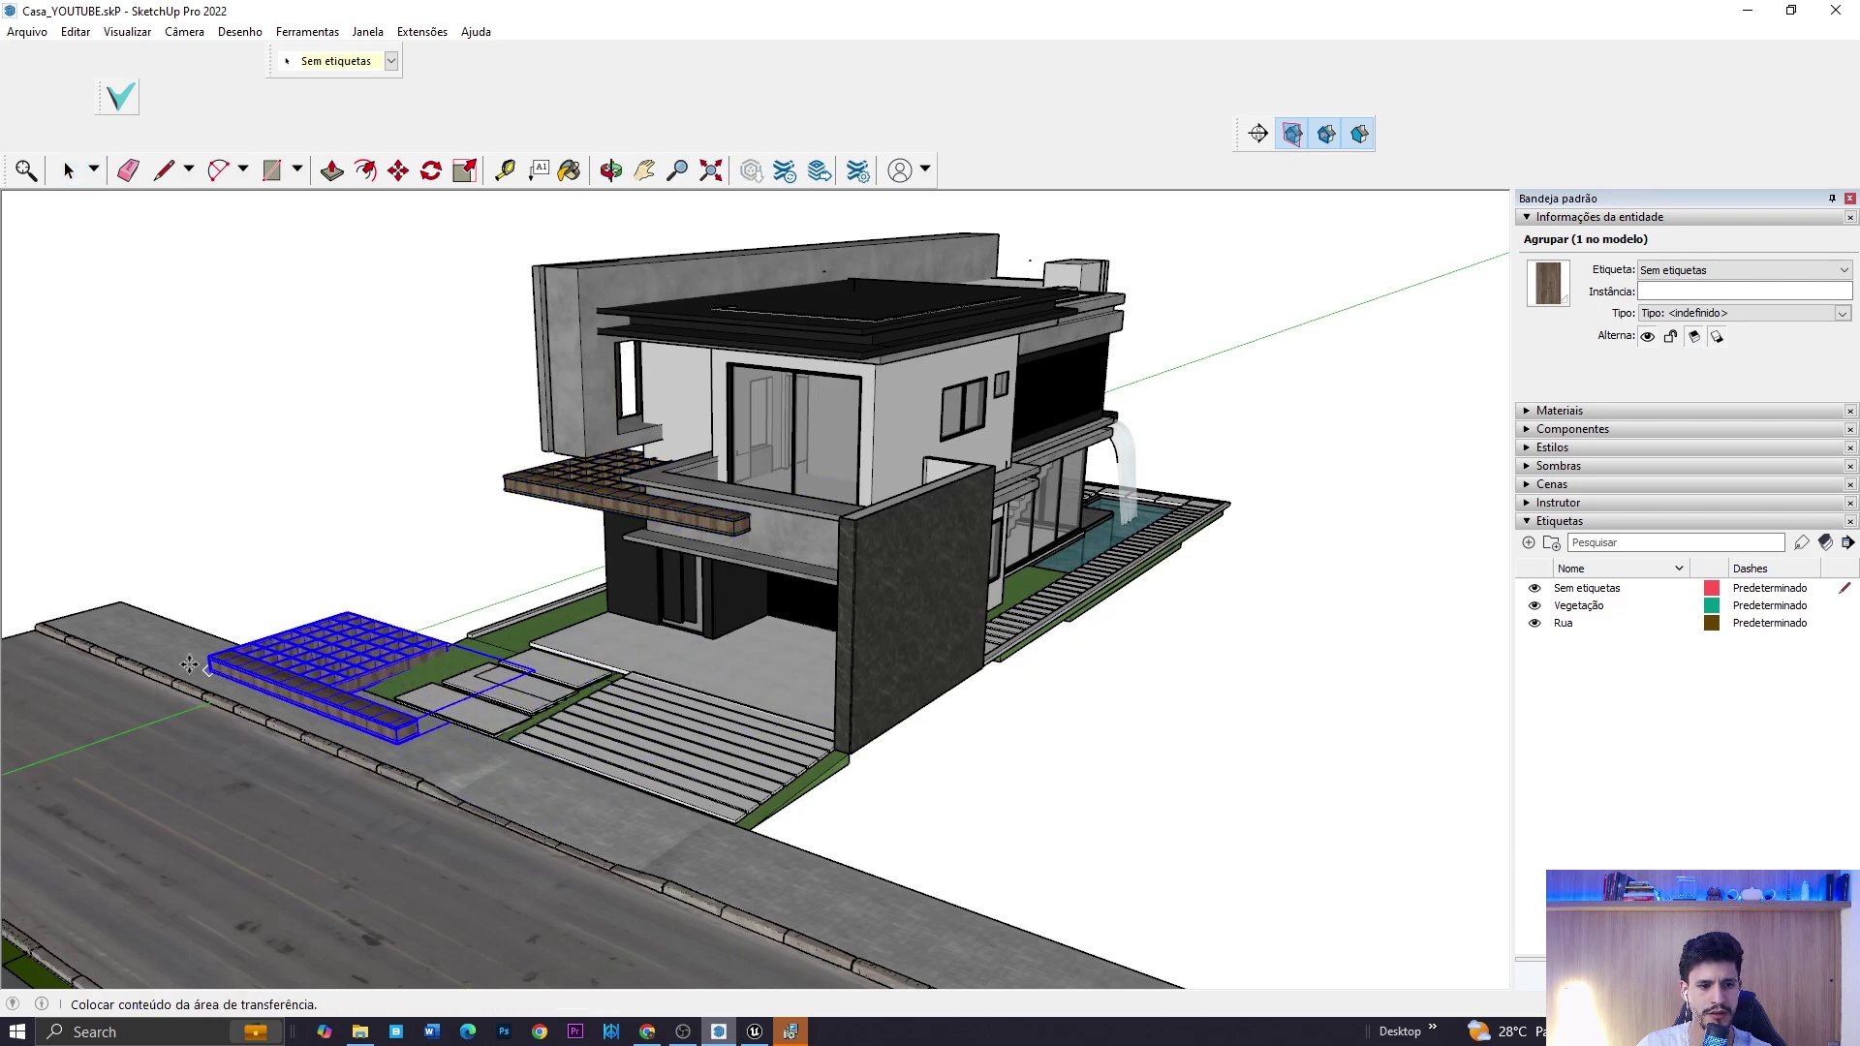
{"action": "left_click", "coordinate": [500, 773]}
{"action": "middle_click_drag", "start_coordinate": [712, 591], "coordinate": [1019, 525]}
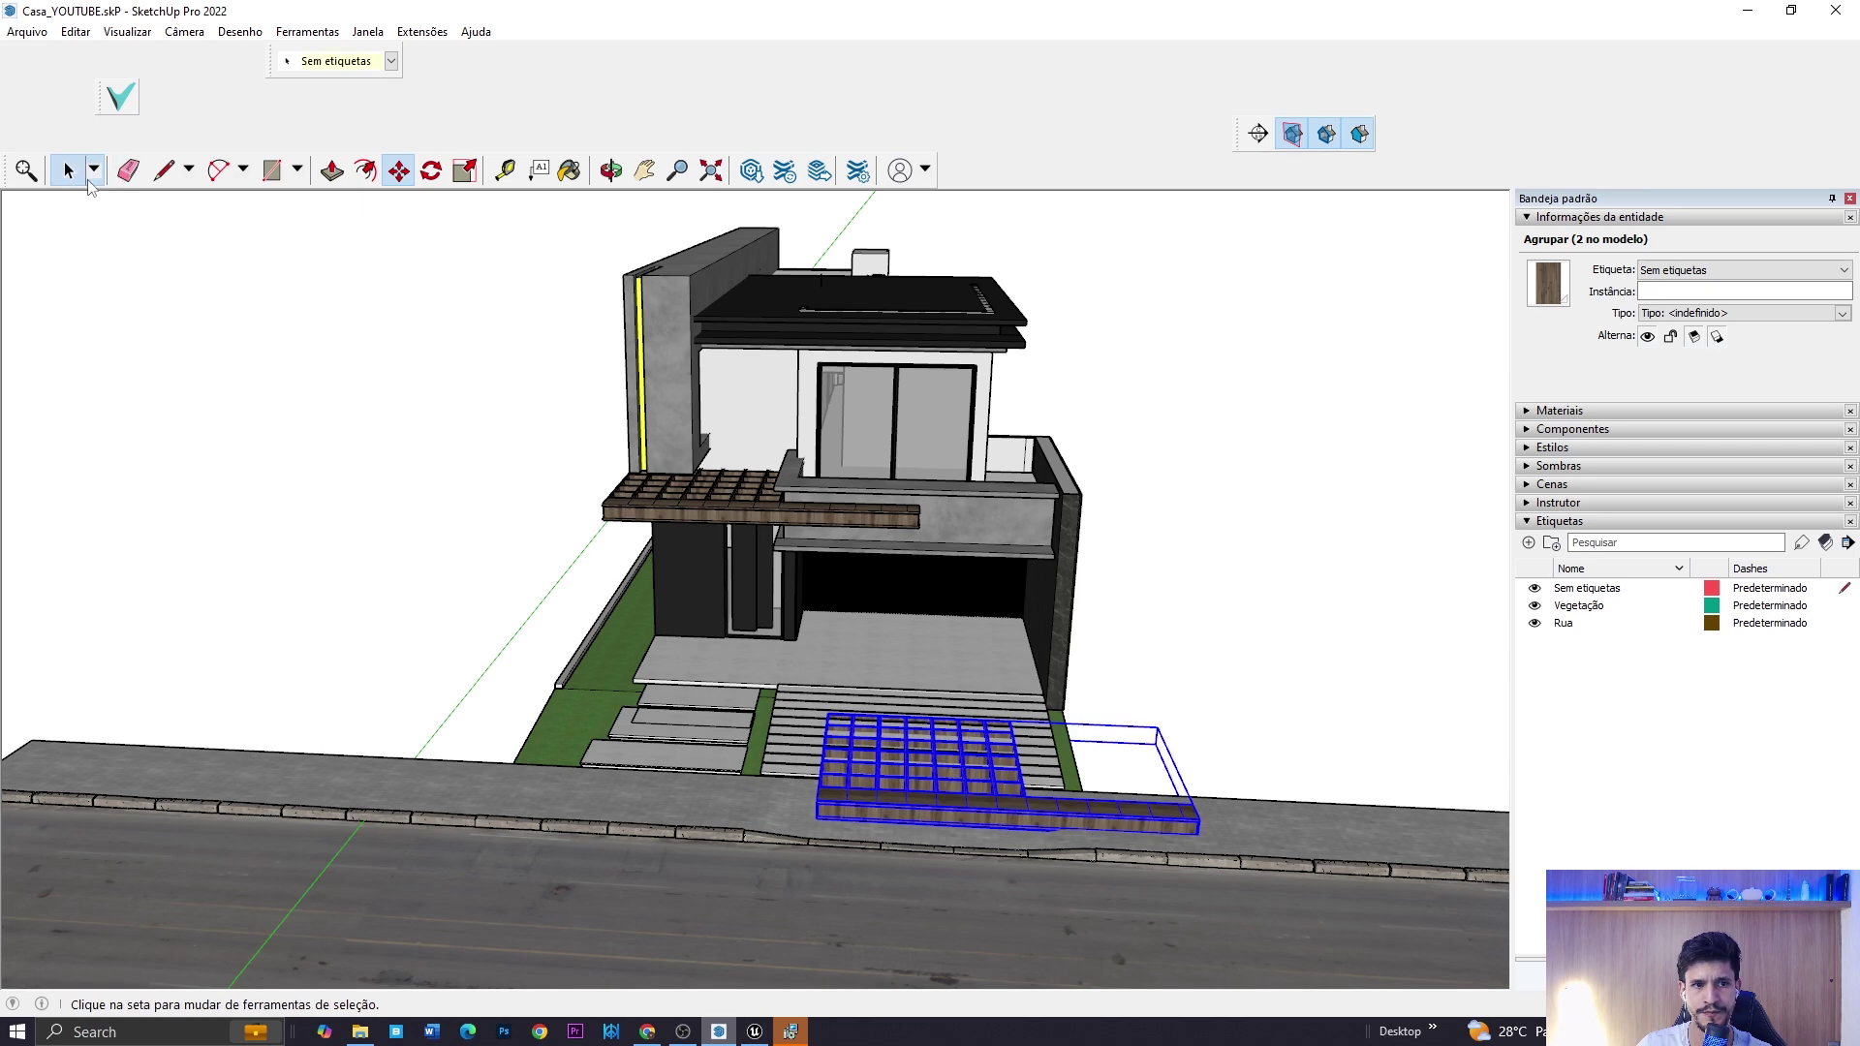
- Place a copy of the concrete balcony group at ground level beside the house, near the sidewalk
{"action": "left_click", "coordinate": [67, 171]}
{"action": "left_click", "coordinate": [945, 513]}
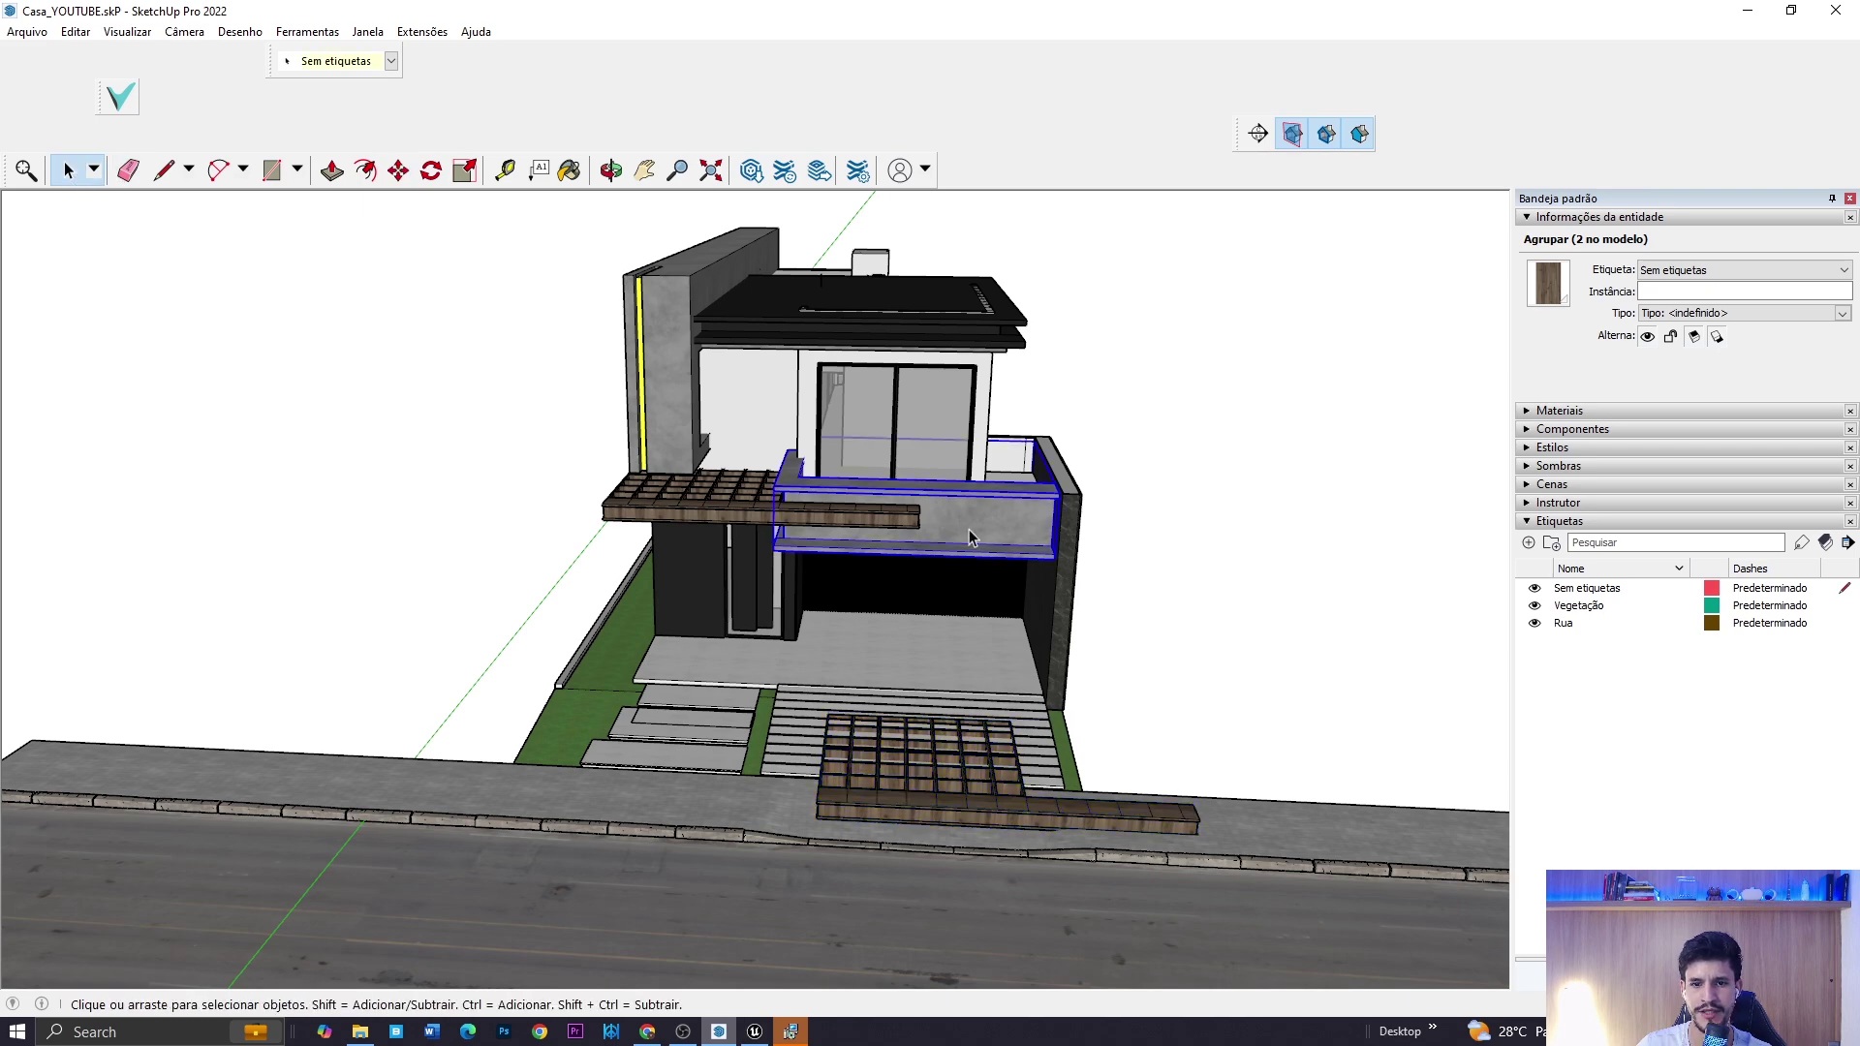
{"action": "key", "text": "ctrl+v"}
{"action": "left_click", "coordinate": [1264, 822]}
{"action": "middle_click_drag", "start_coordinate": [1127, 811], "coordinate": [1197, 824]}
{"action": "middle_click_drag", "start_coordinate": [1196, 824], "coordinate": [956, 775], "text": "shift"}
{"action": "middle_click_drag", "start_coordinate": [1121, 444], "coordinate": [1133, 449]}
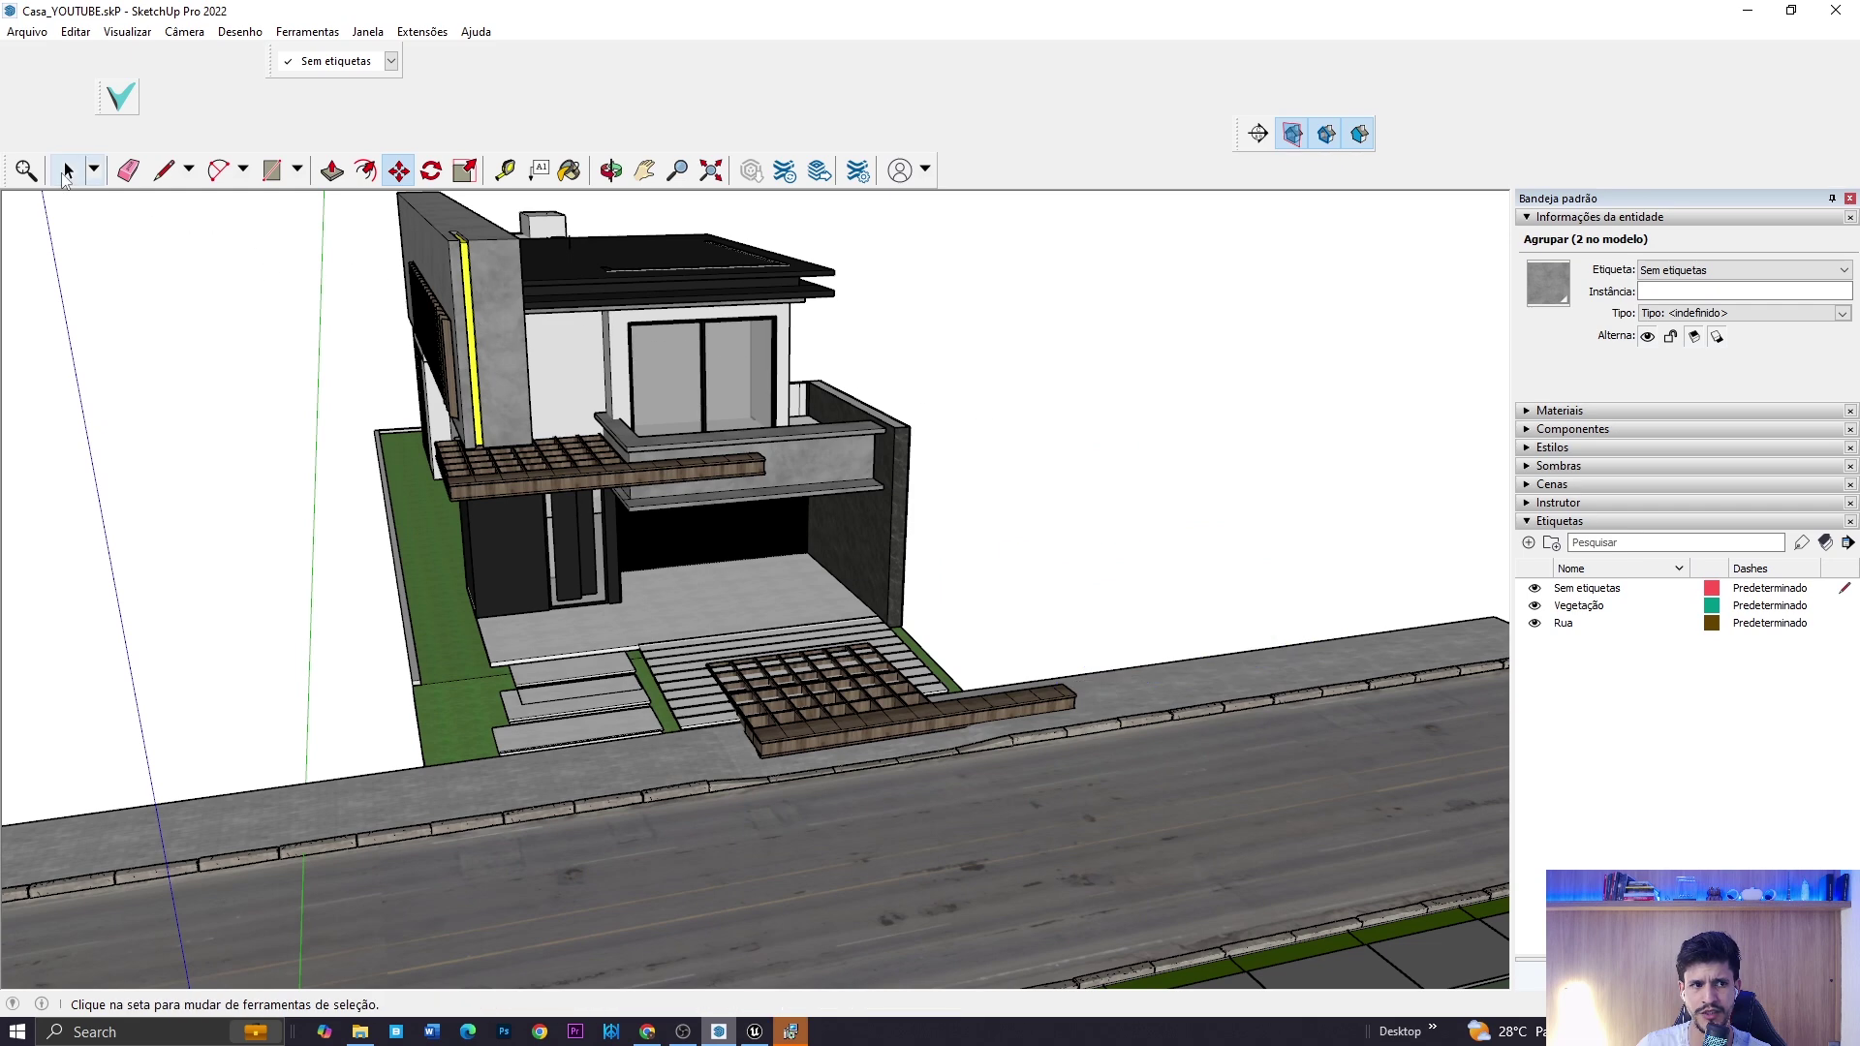
{"action": "left_click", "coordinate": [1112, 443]}
{"action": "middle_click_drag", "start_coordinate": [1206, 761], "coordinate": [1166, 736]}
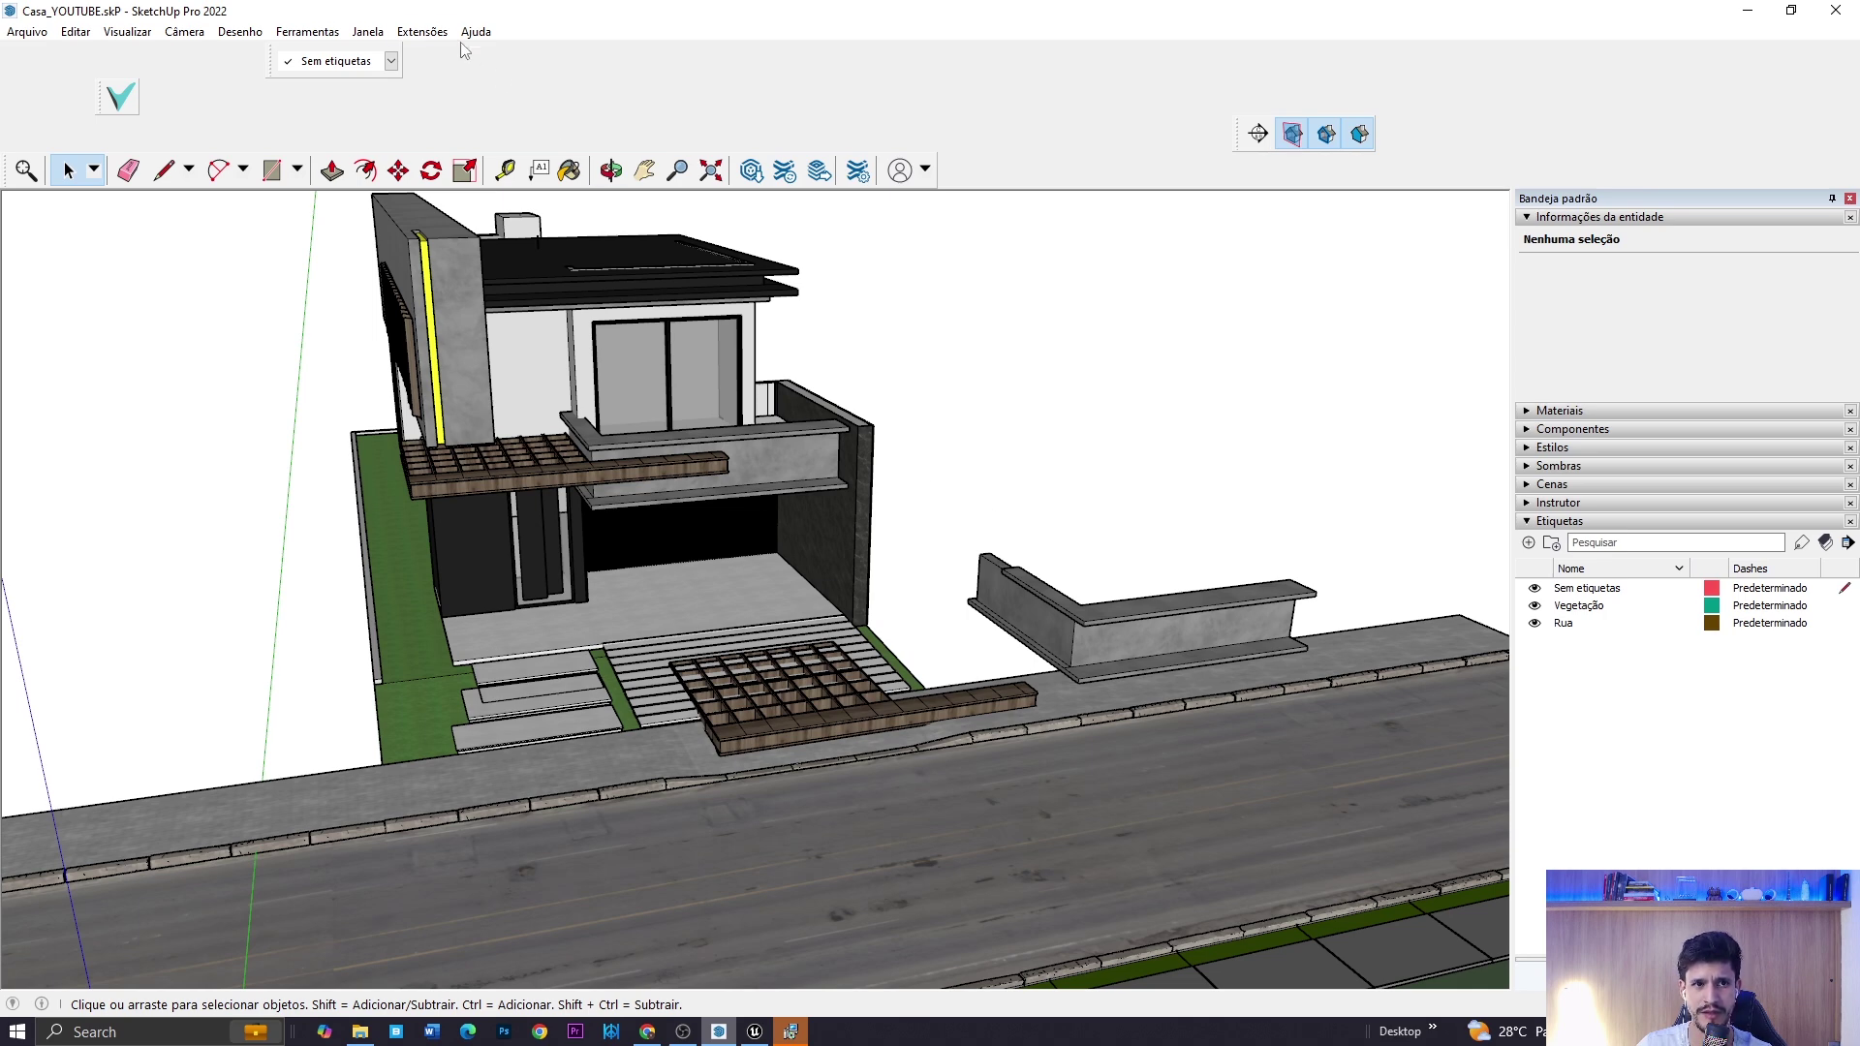
- Export the model with Datasmith to the TUTORIAL_YOUTUBE Datasmith folder, replacing the existing Casa_YOUTUBE.udatasmith
{"action": "left_click", "coordinate": [432, 35]}
{"action": "mouse_move", "coordinate": [490, 120]}
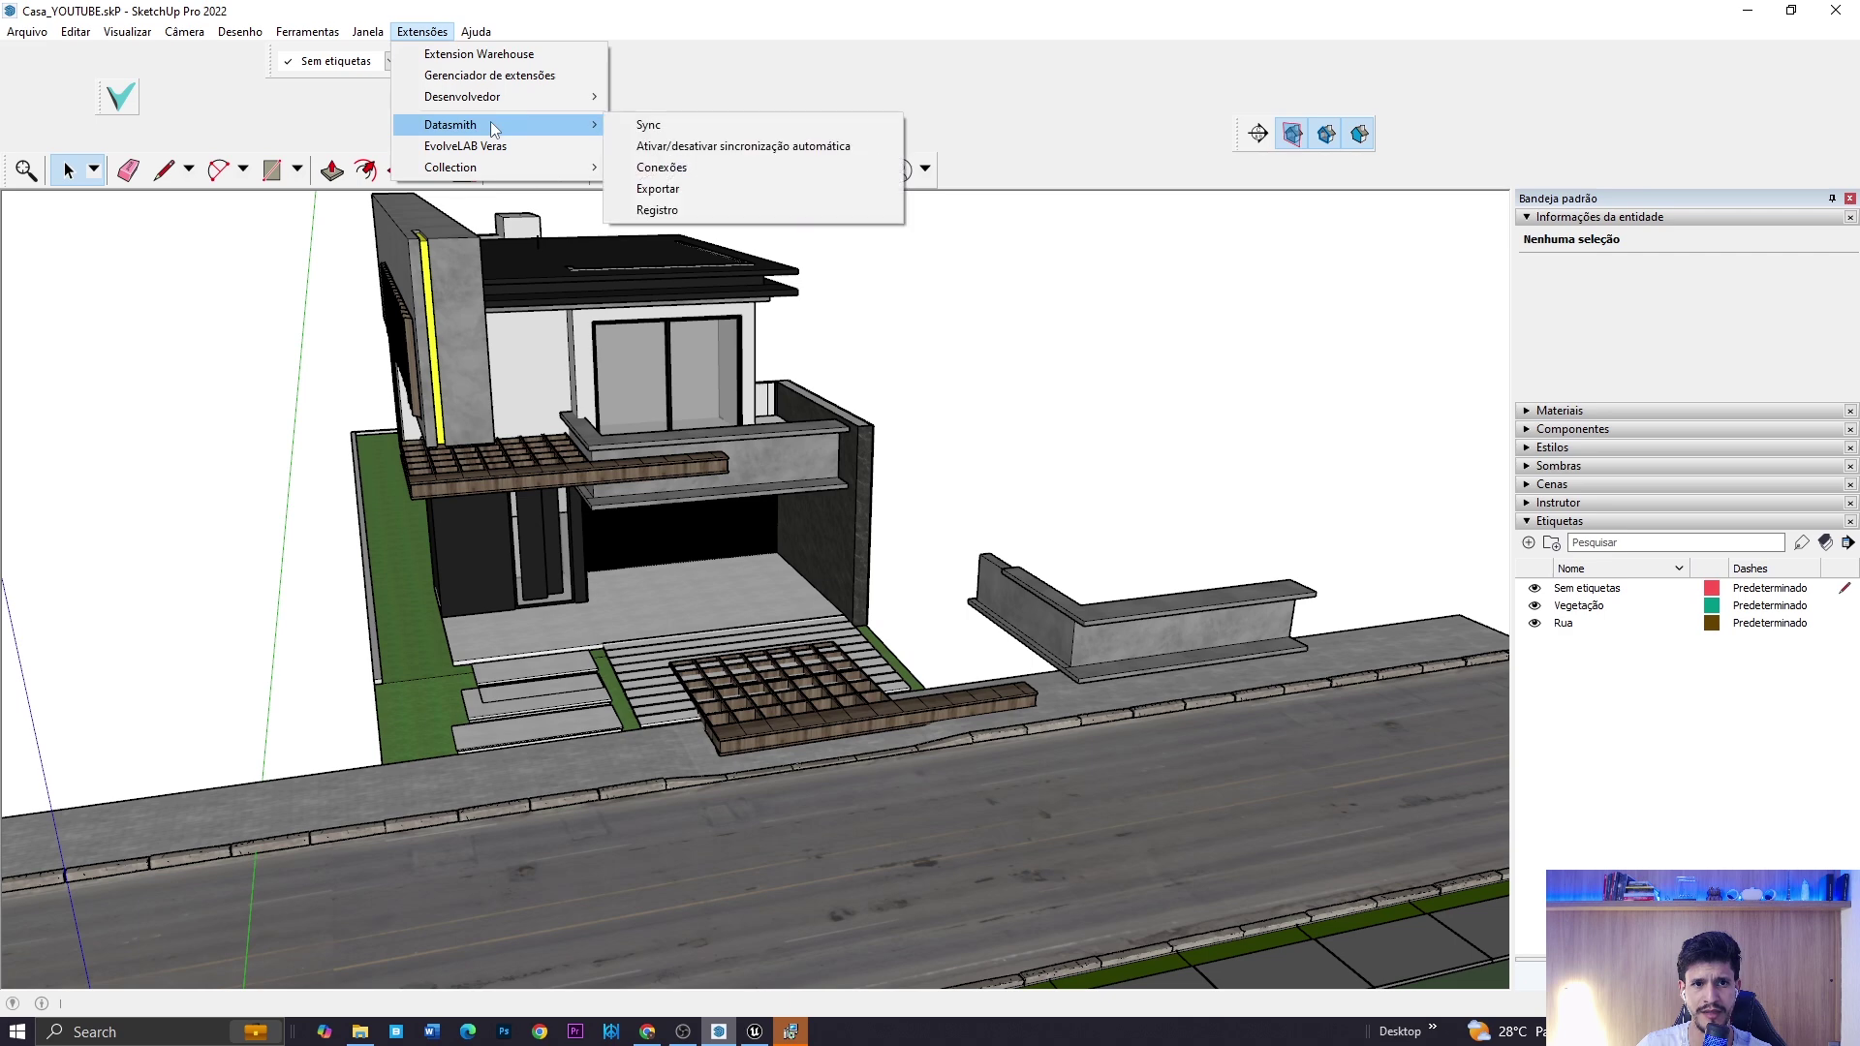
{"action": "left_click", "coordinate": [725, 184]}
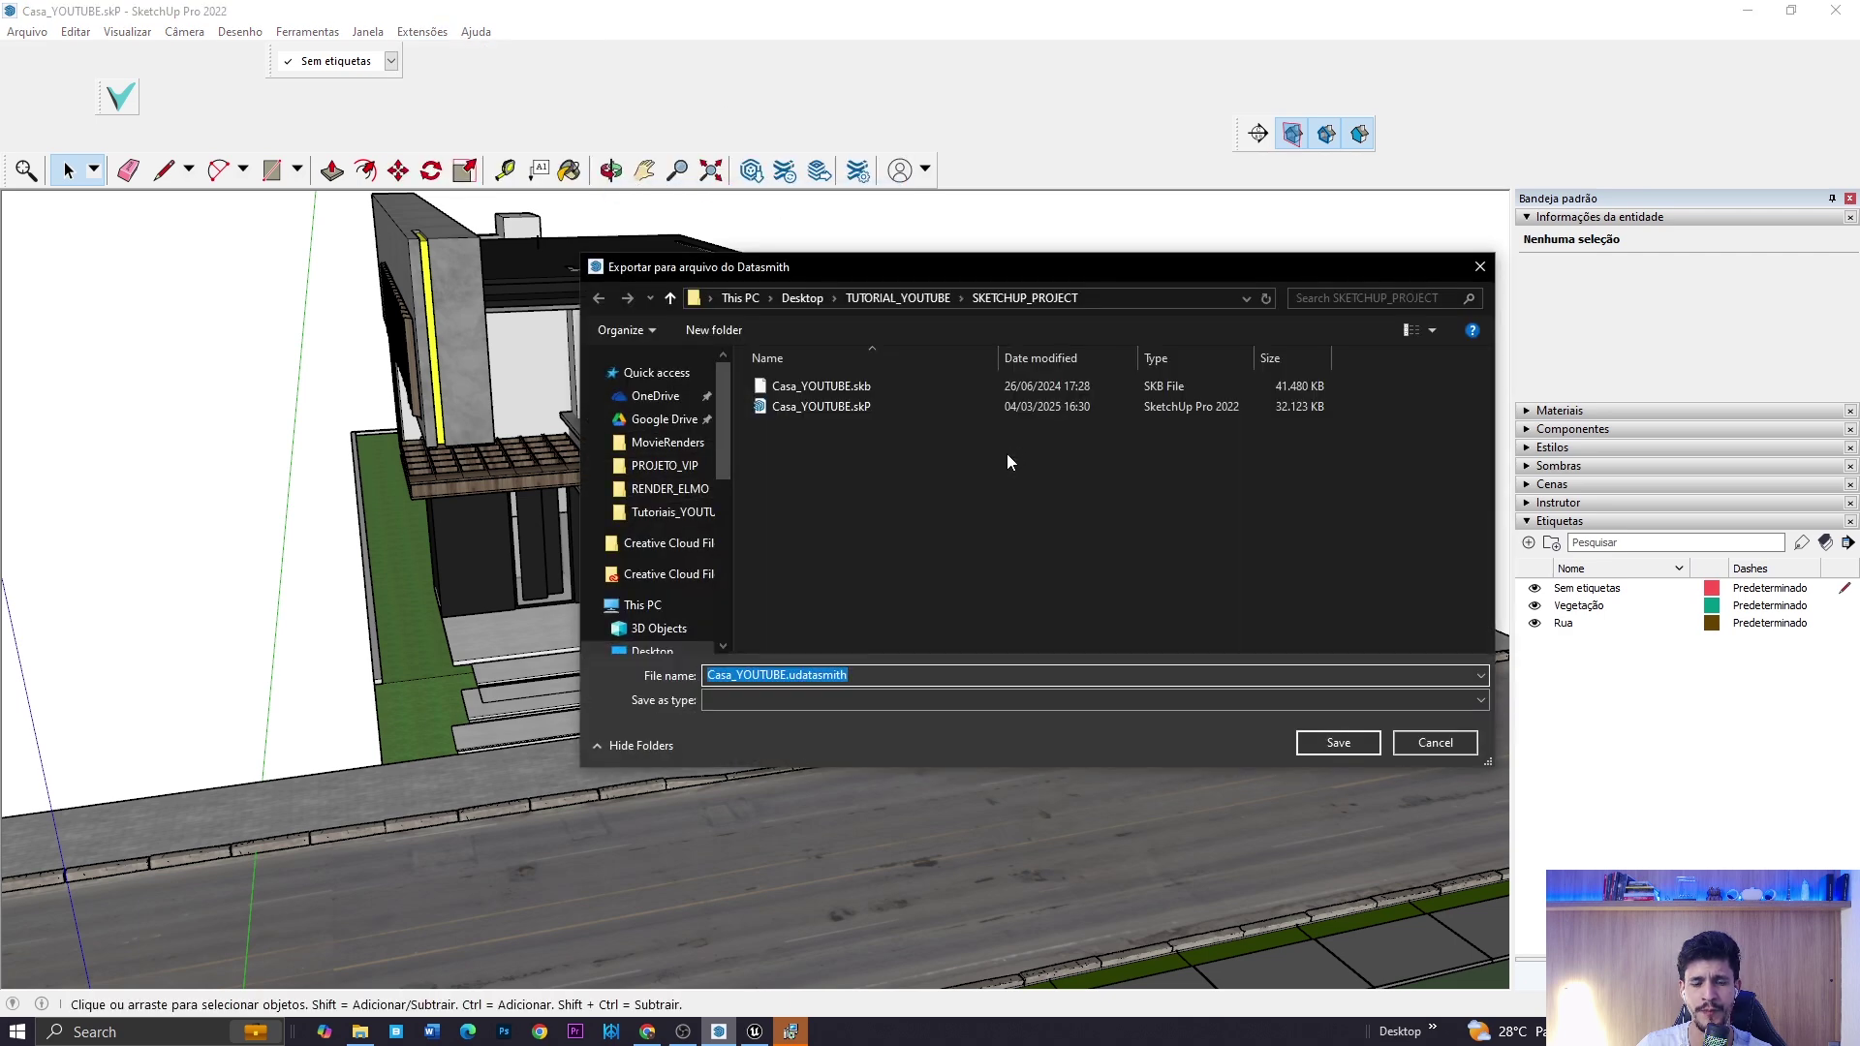
{"action": "left_click", "coordinate": [898, 298]}
{"action": "double_click", "coordinate": [806, 388]}
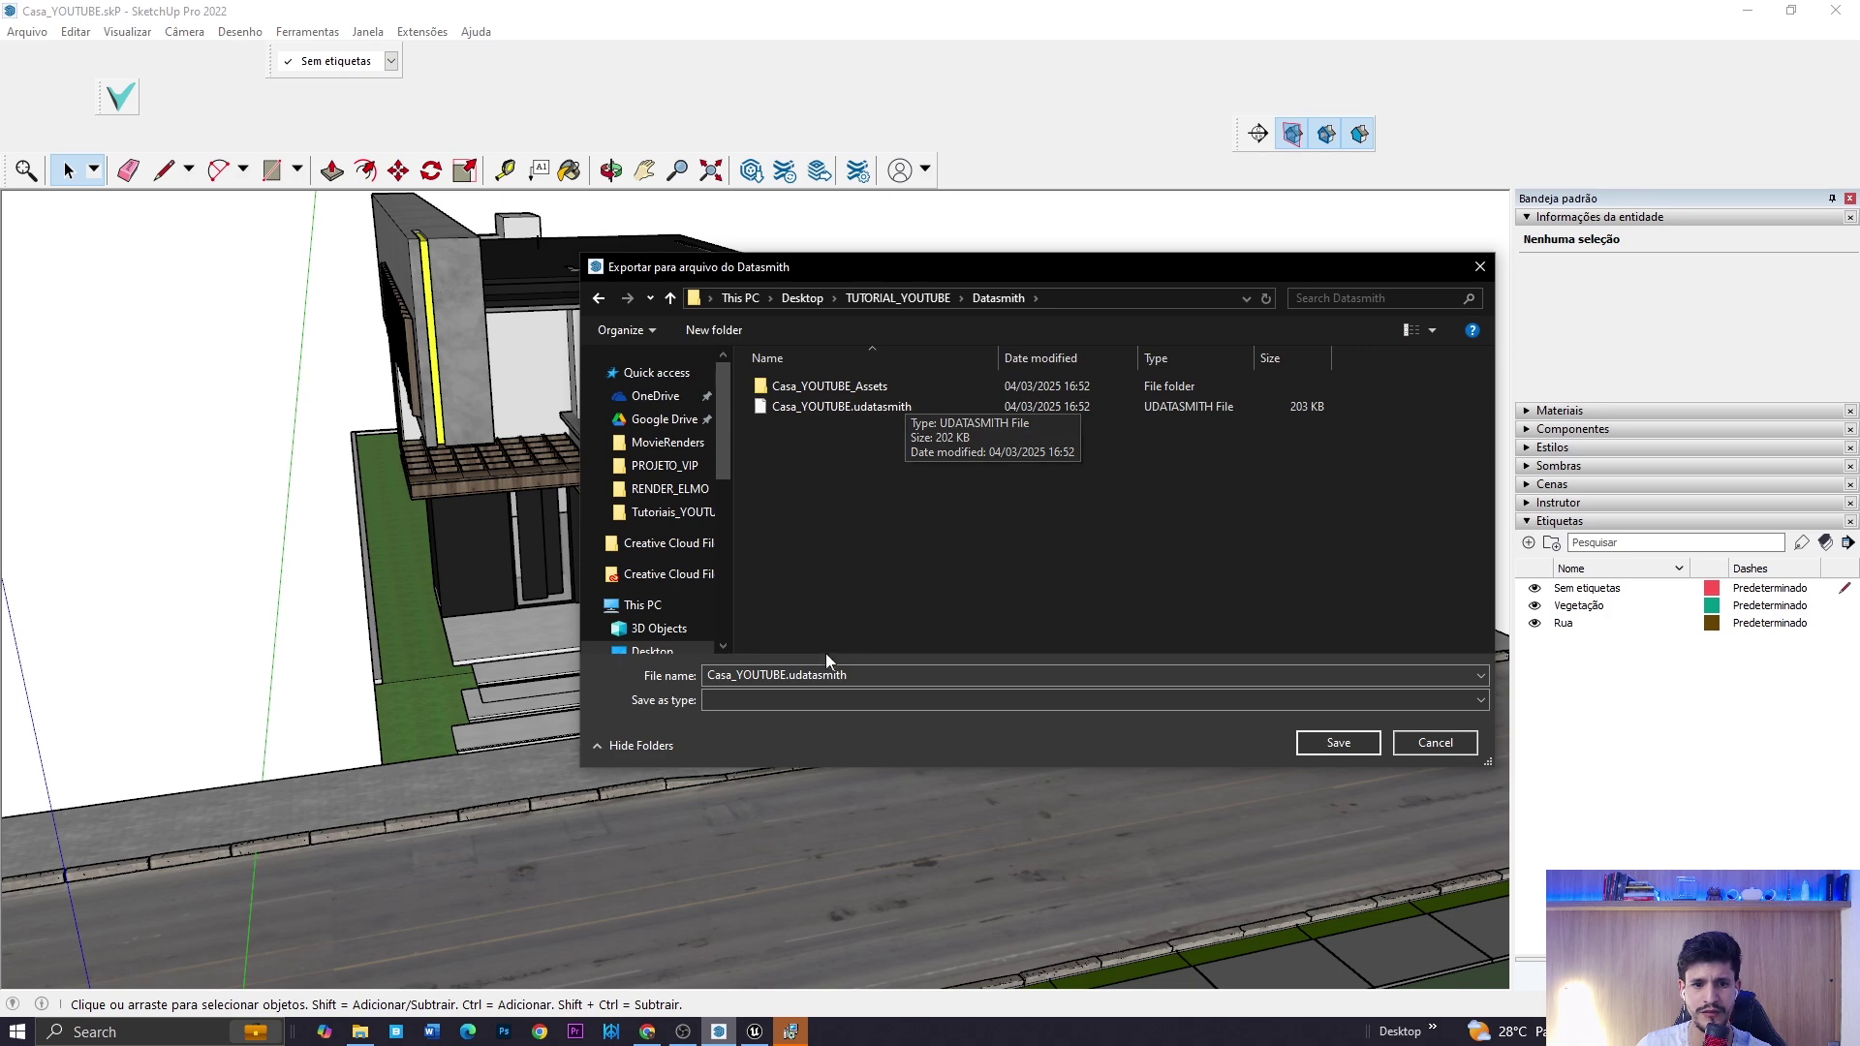
{"action": "left_click", "coordinate": [1338, 742]}
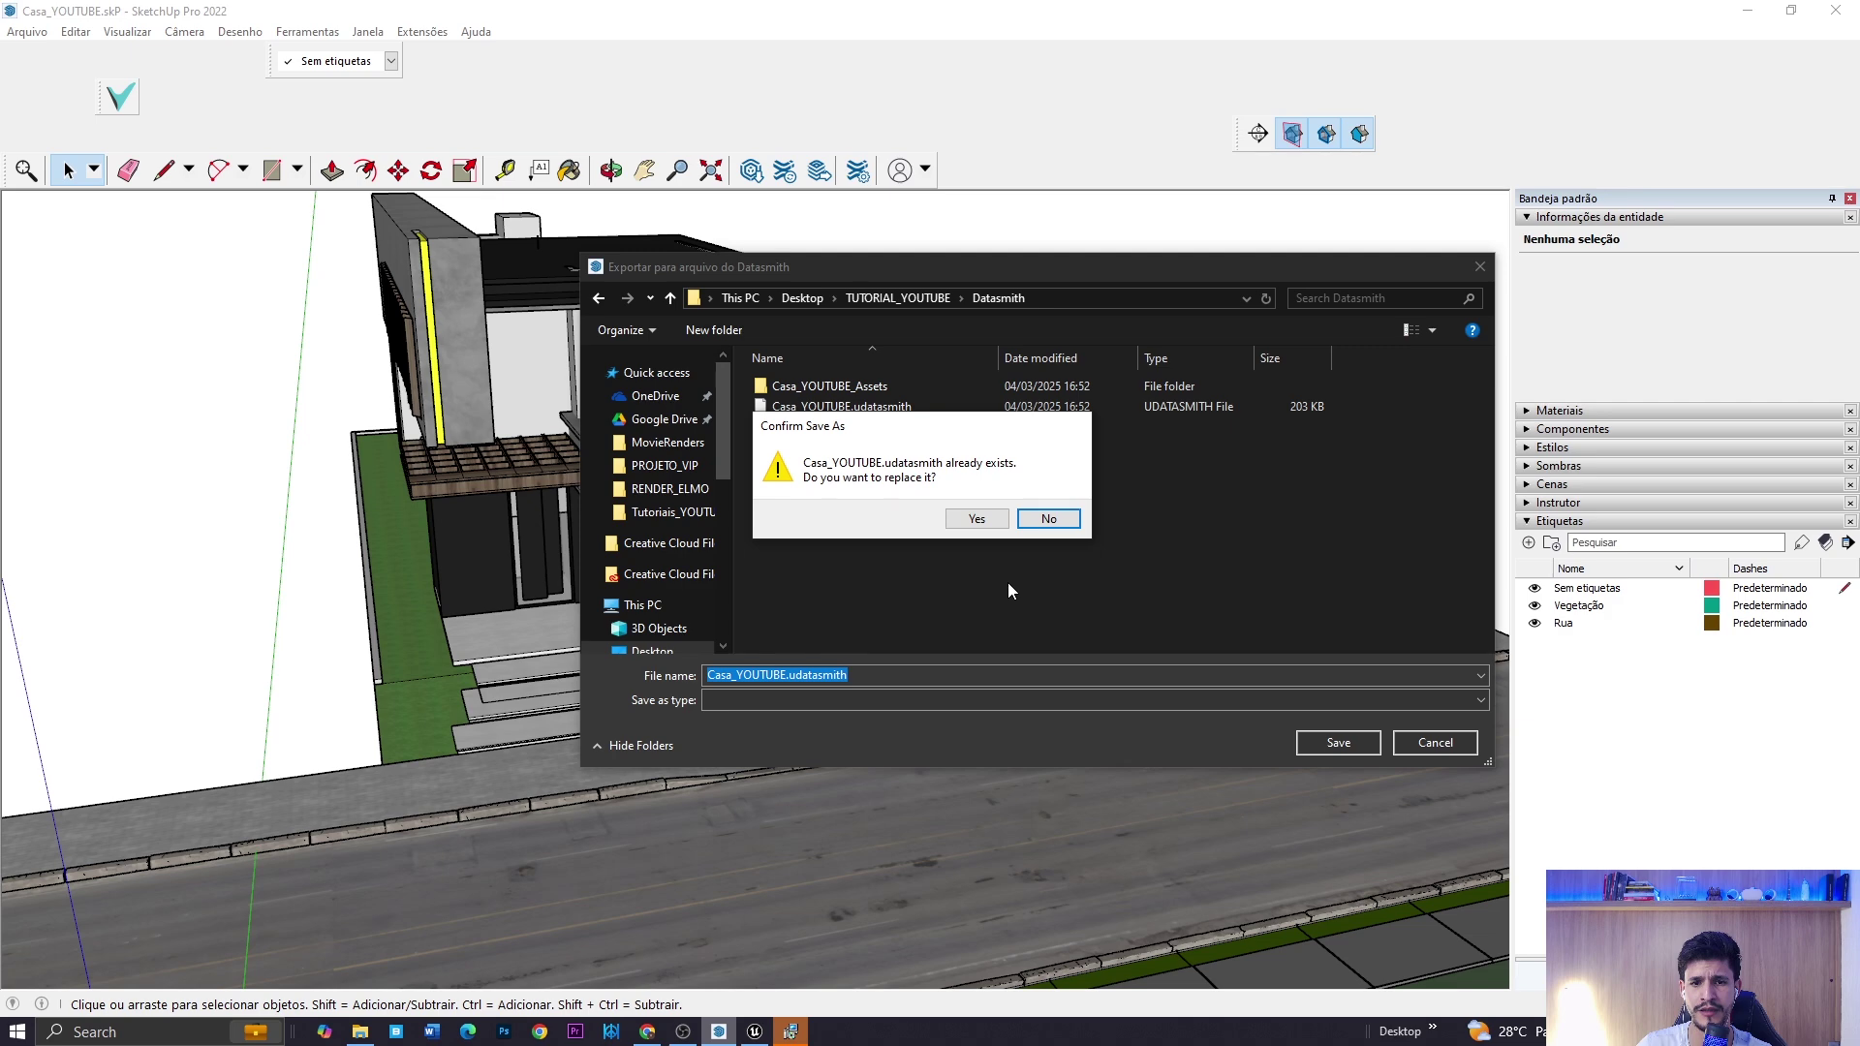
{"action": "left_click", "coordinate": [976, 520]}
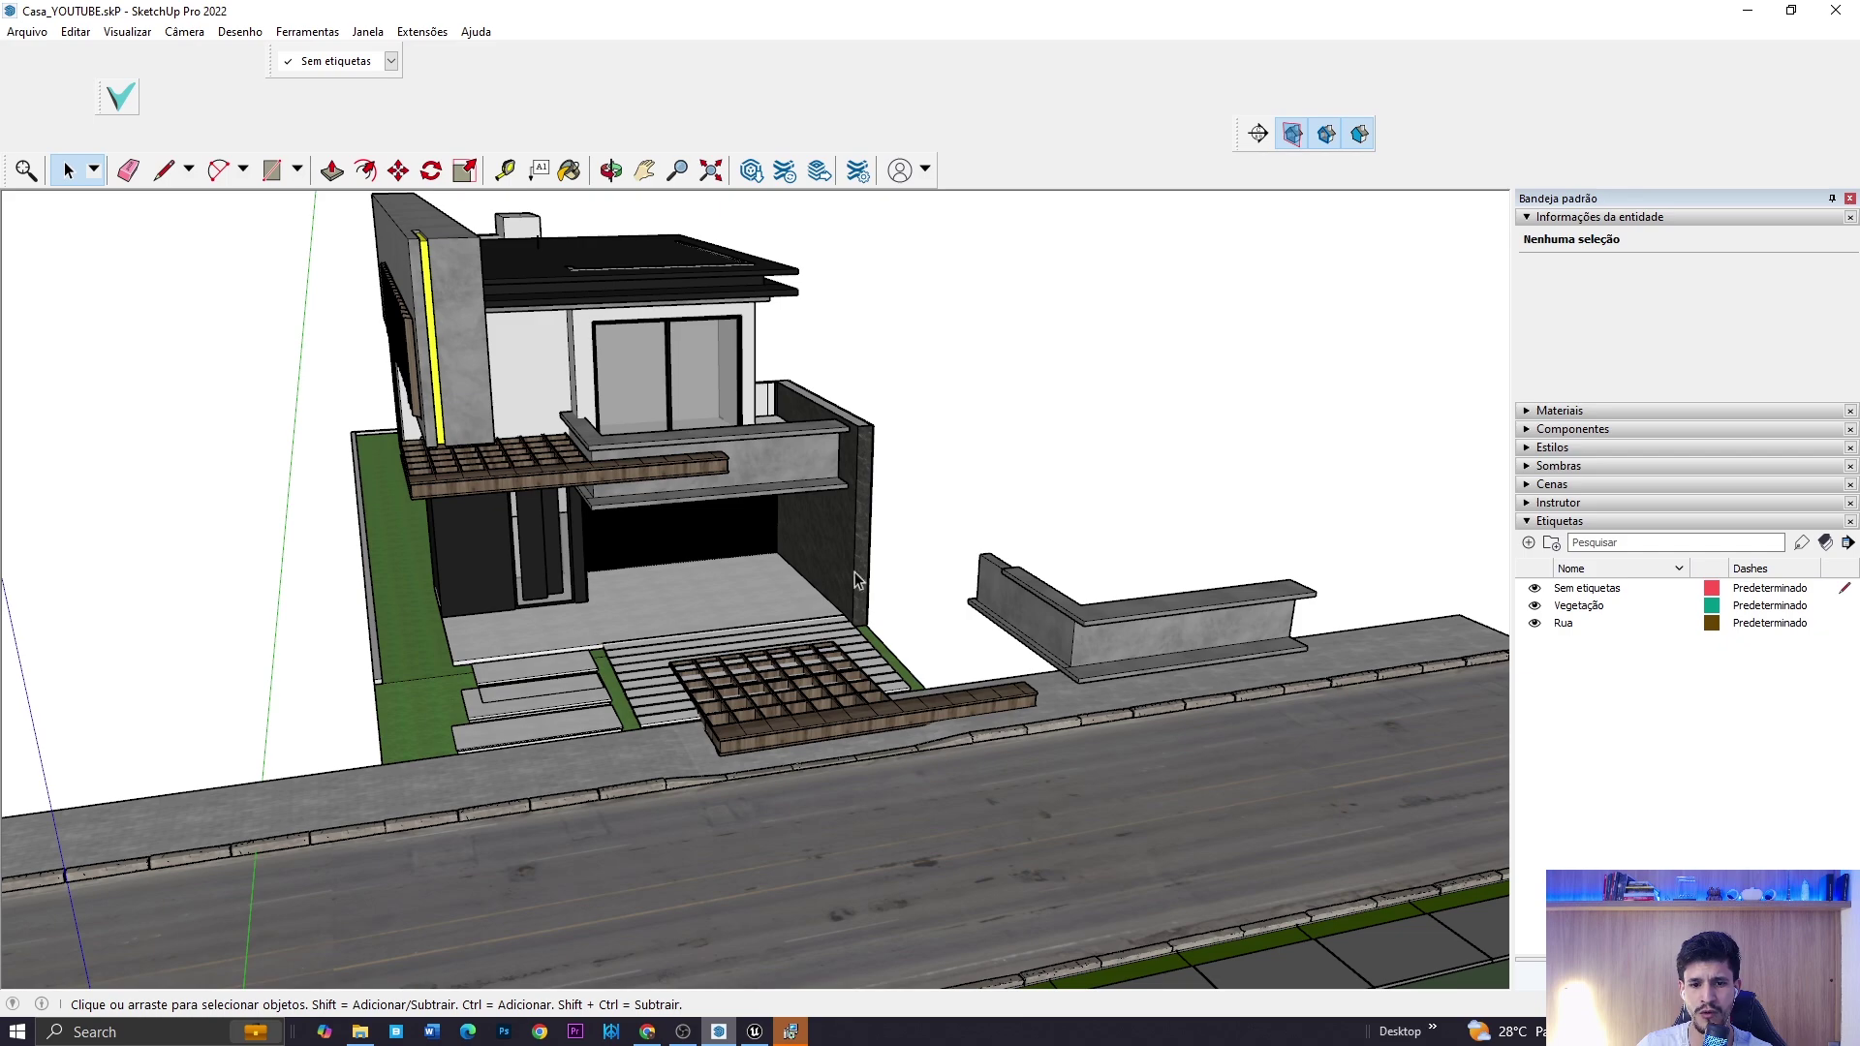
- Switch to Unreal Engine and reimport the Casa_YOUTUBE Datasmith scene from the Project folder, keeping the existing import options
{"action": "left_click", "coordinate": [755, 1032]}
{"action": "right_click_drag", "start_coordinate": [793, 750], "coordinate": [911, 751]}
{"action": "key", "text": "ctrl+space"}
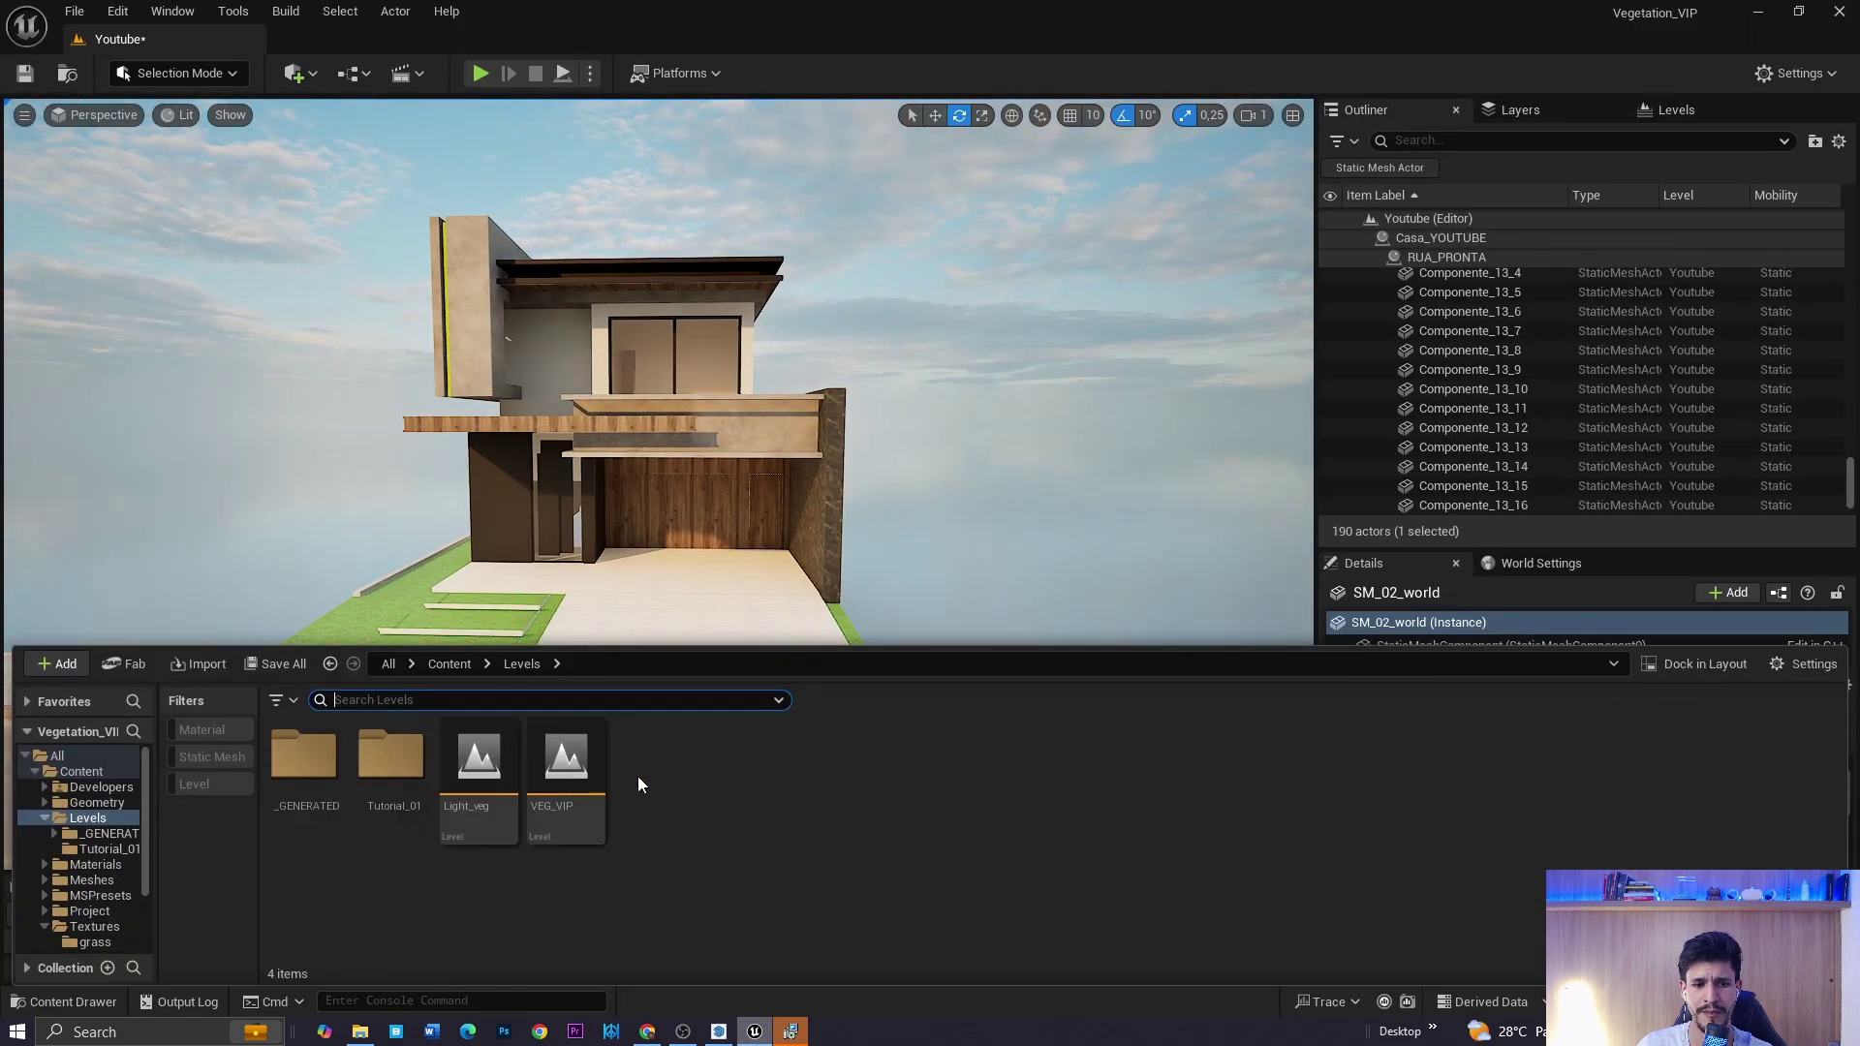
{"action": "left_click", "coordinate": [82, 773]}
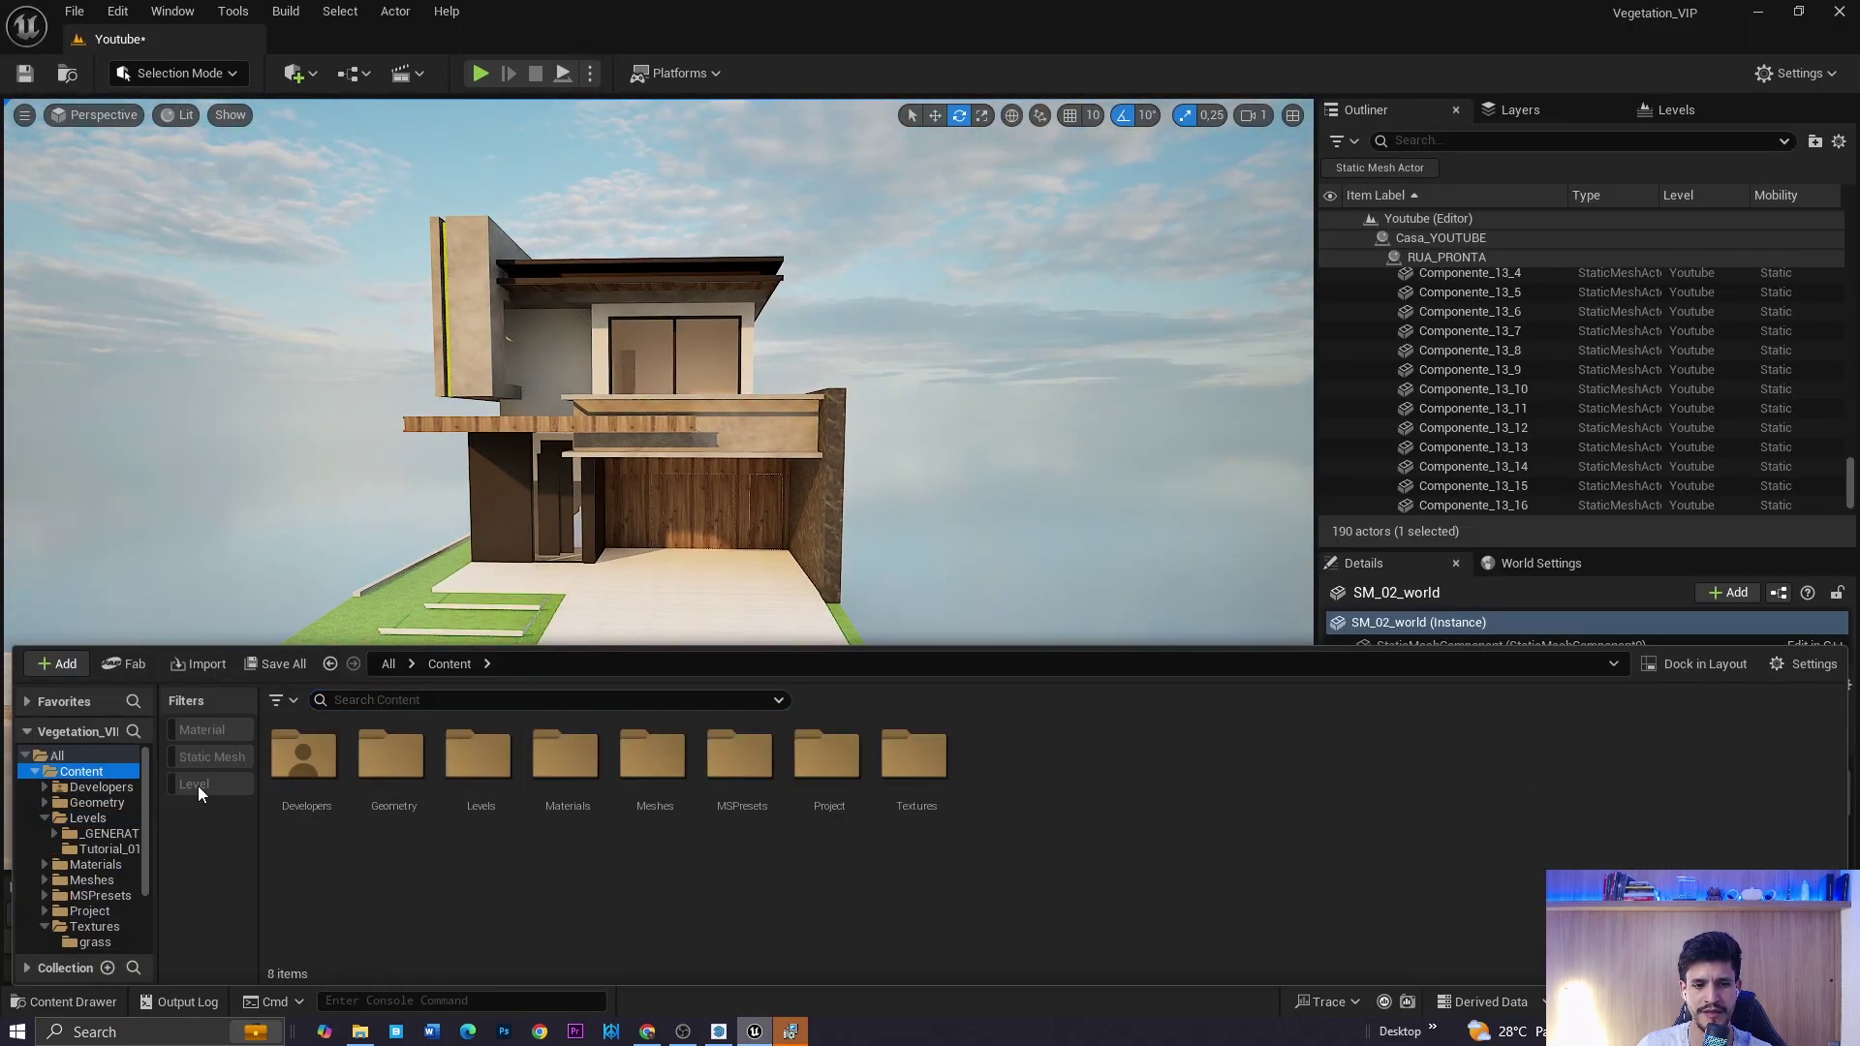
{"action": "double_click", "coordinate": [843, 792]}
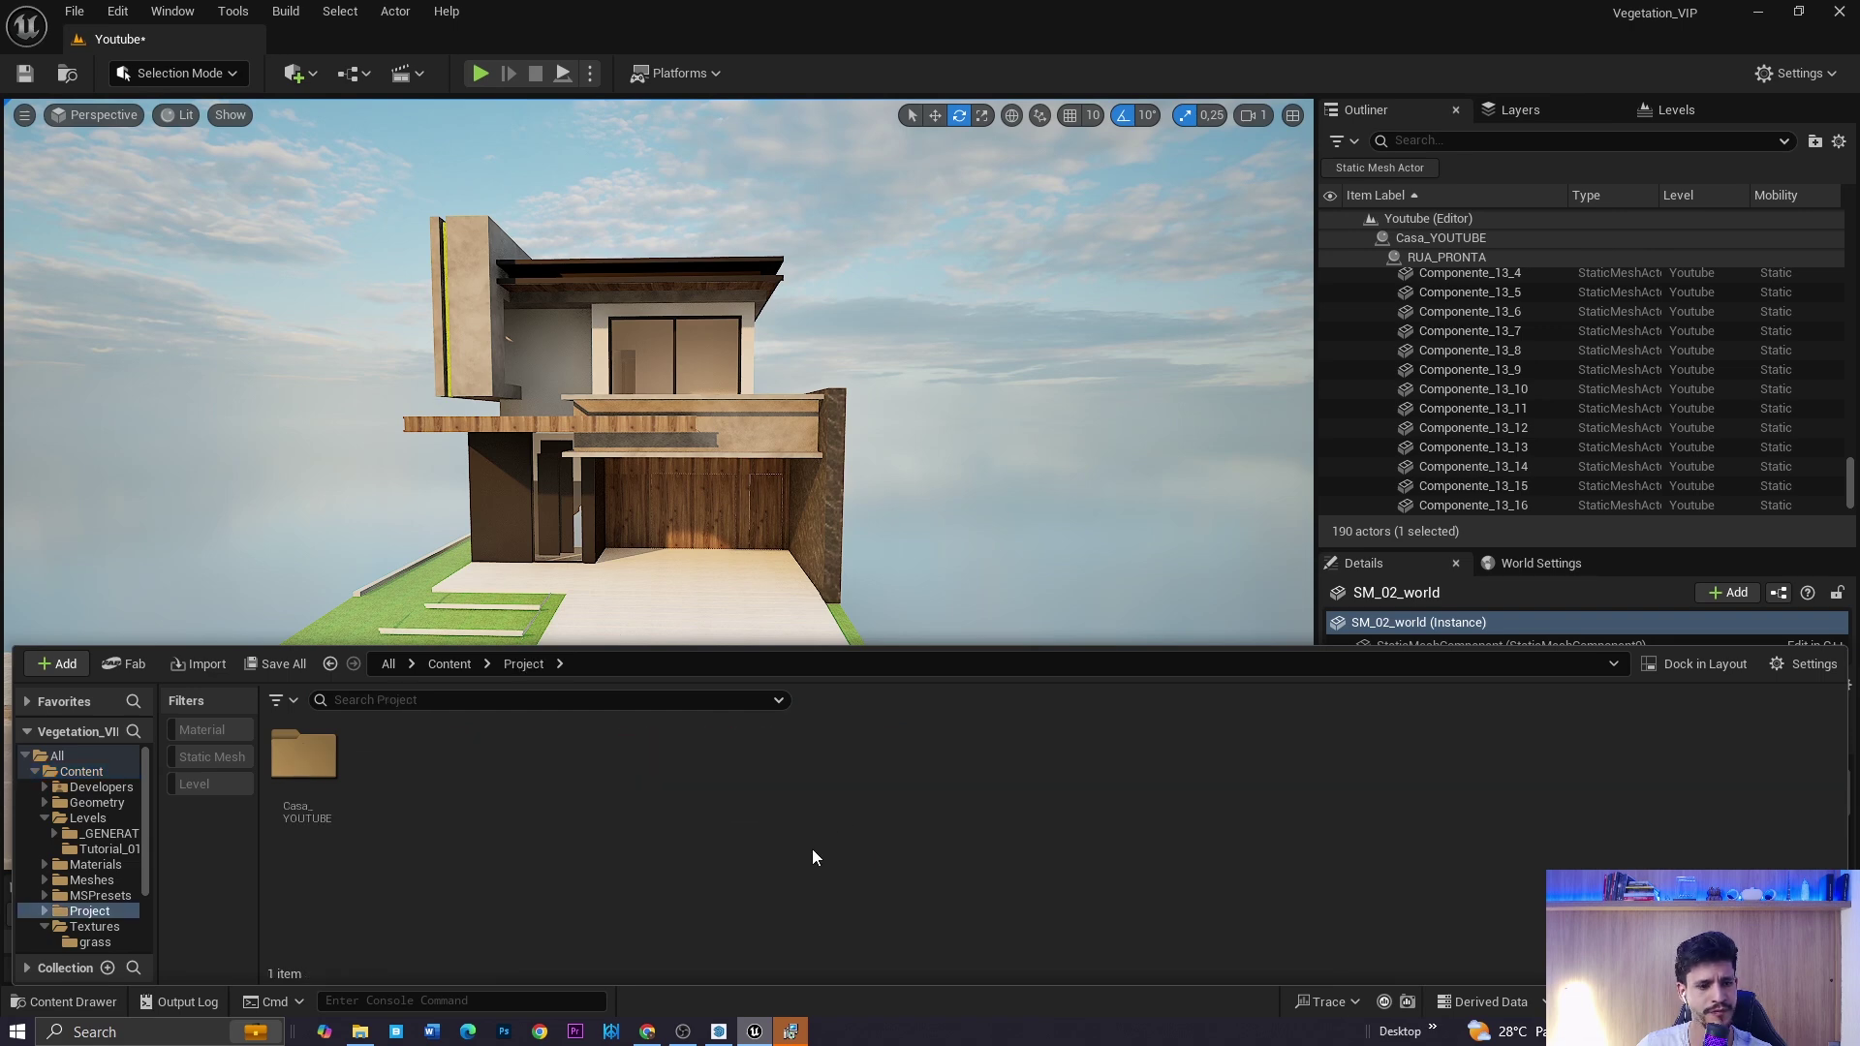
{"action": "double_click", "coordinate": [301, 775]}
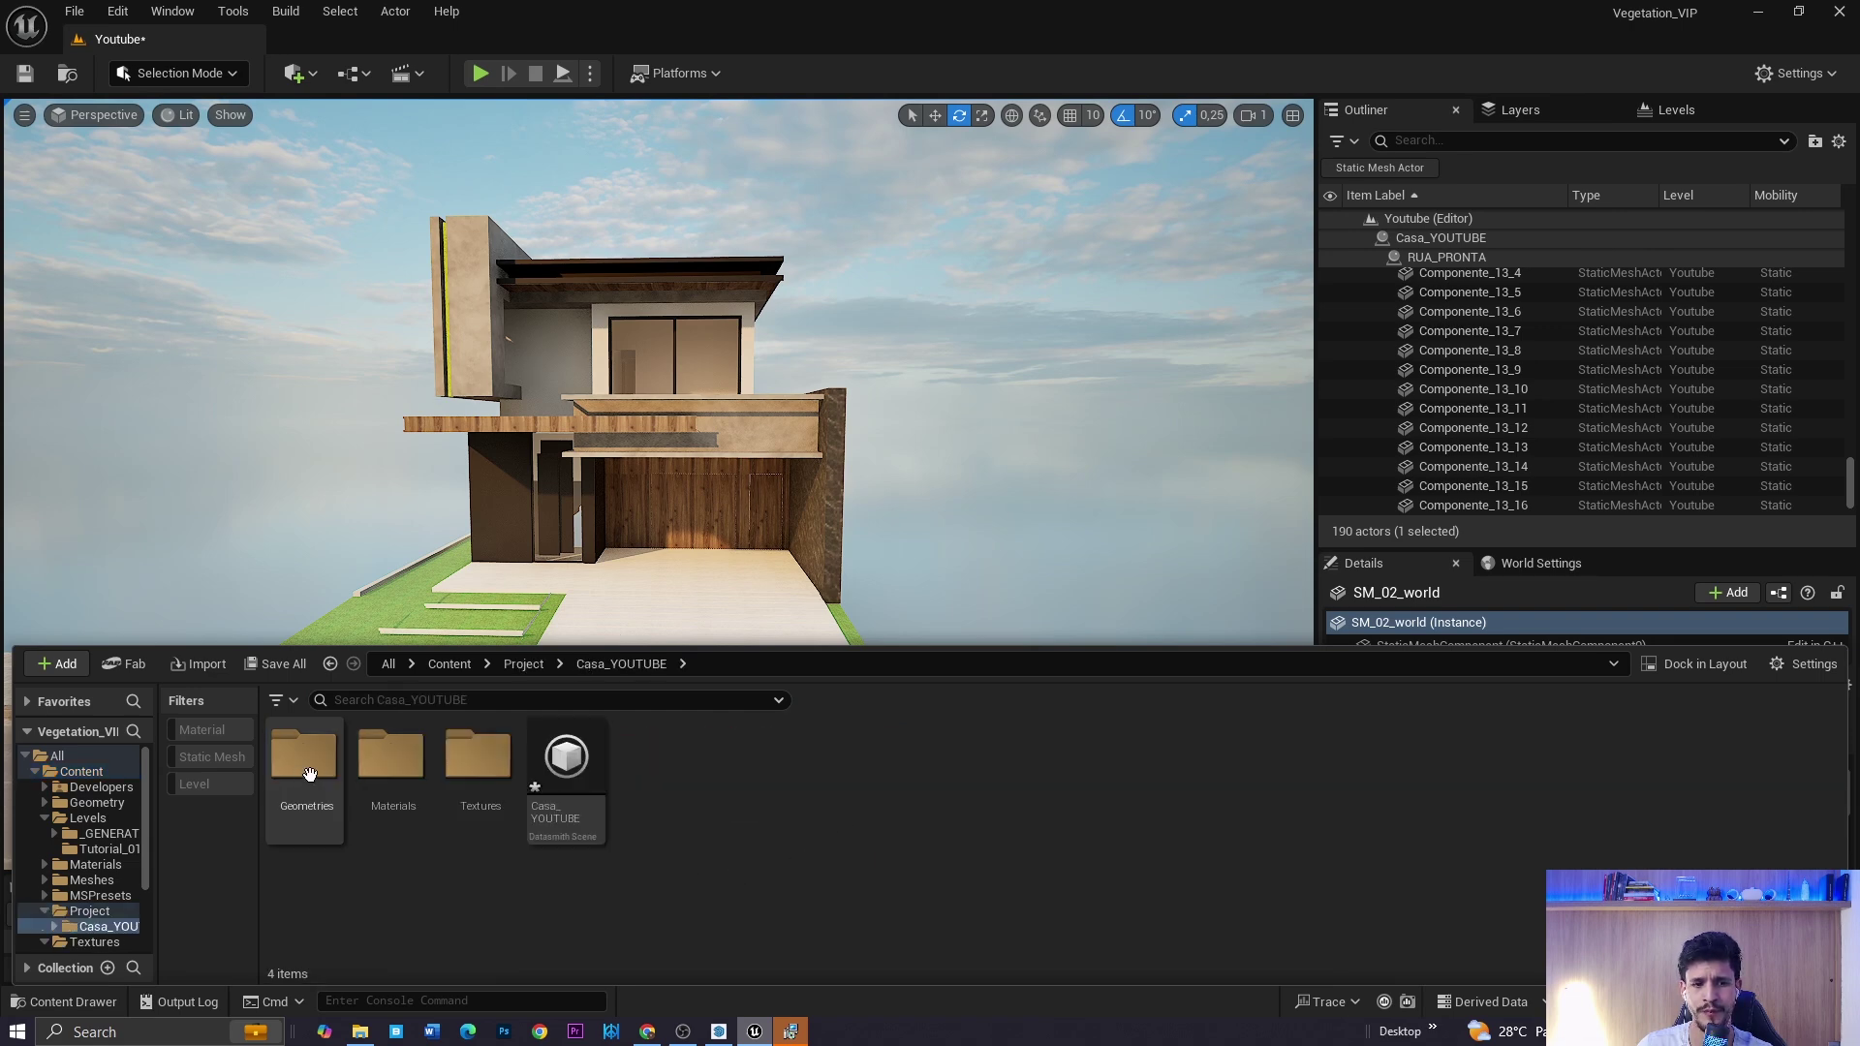
{"action": "right_click", "coordinate": [570, 769]}
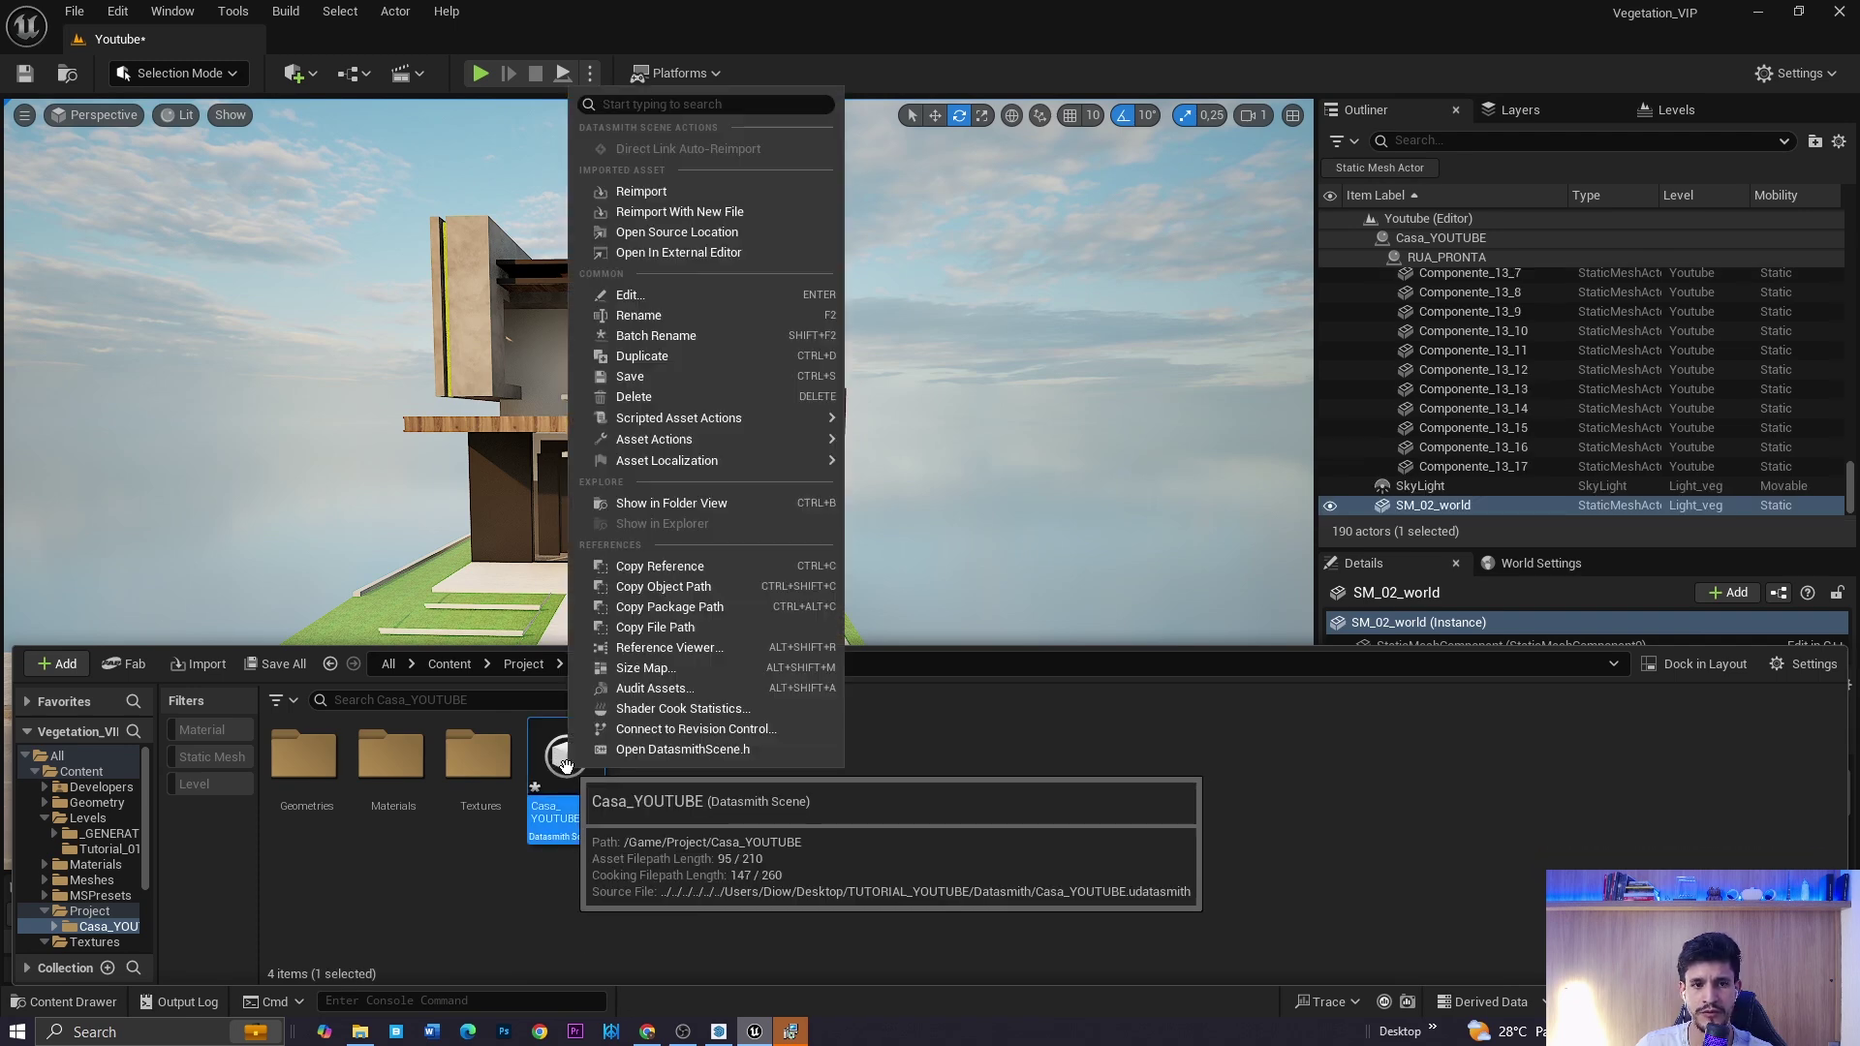
{"action": "left_click", "coordinate": [636, 193]}
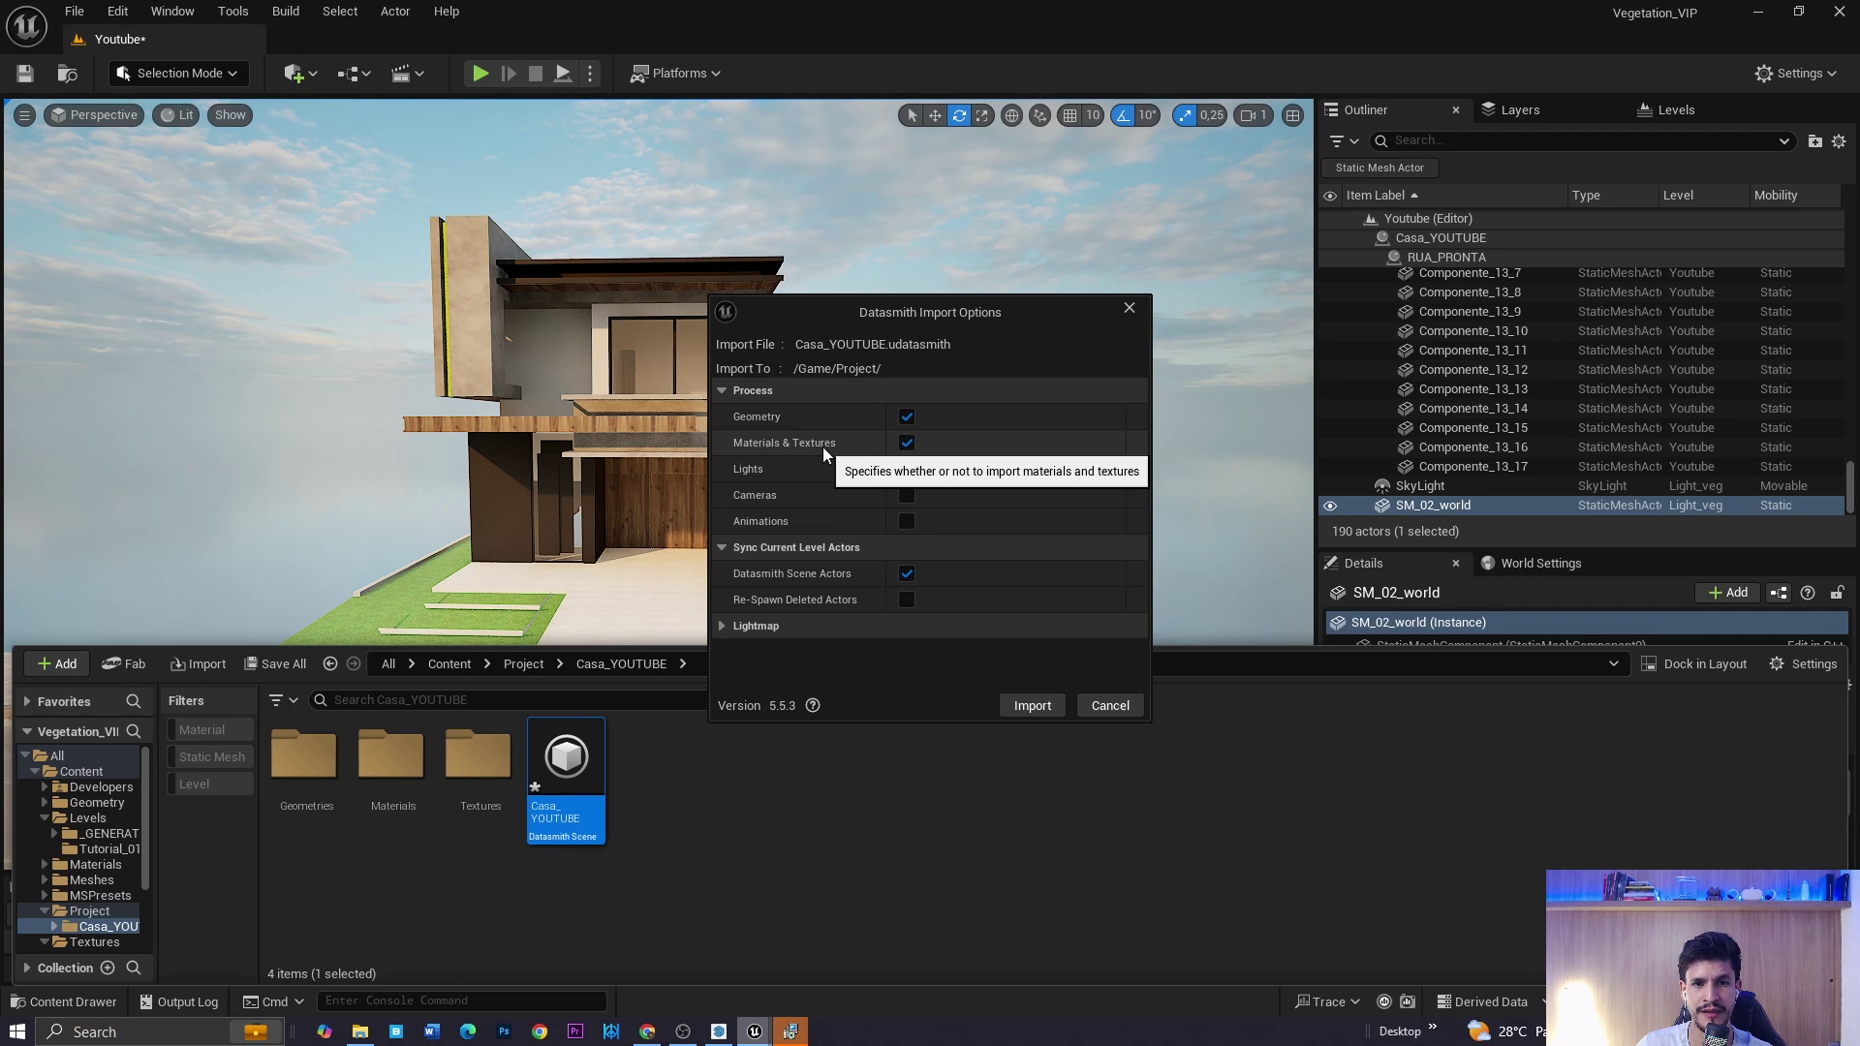
{"action": "left_click", "coordinate": [1031, 705]}
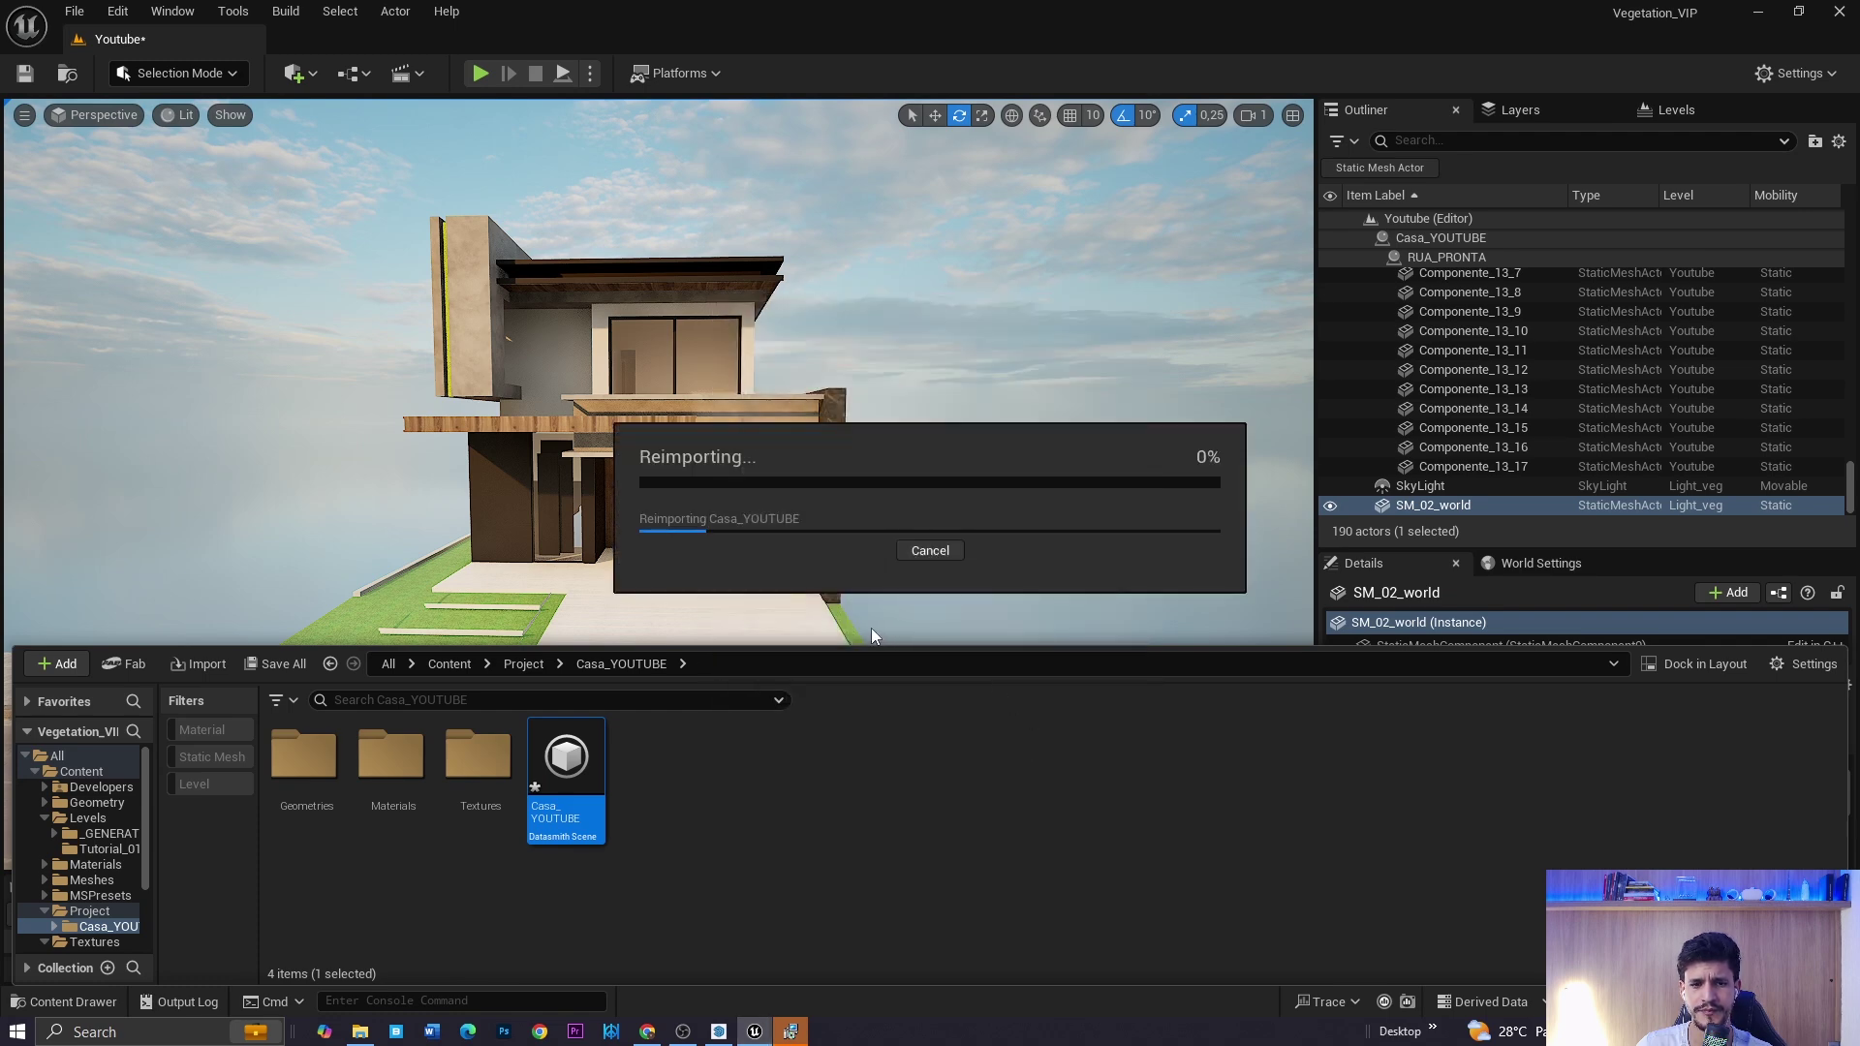
- Inspect the reimported pergola and balcony copies in front of and beside the house
{"action": "right_click_drag", "start_coordinate": [870, 628], "coordinate": [736, 528]}
{"action": "left_click", "coordinate": [729, 523]}
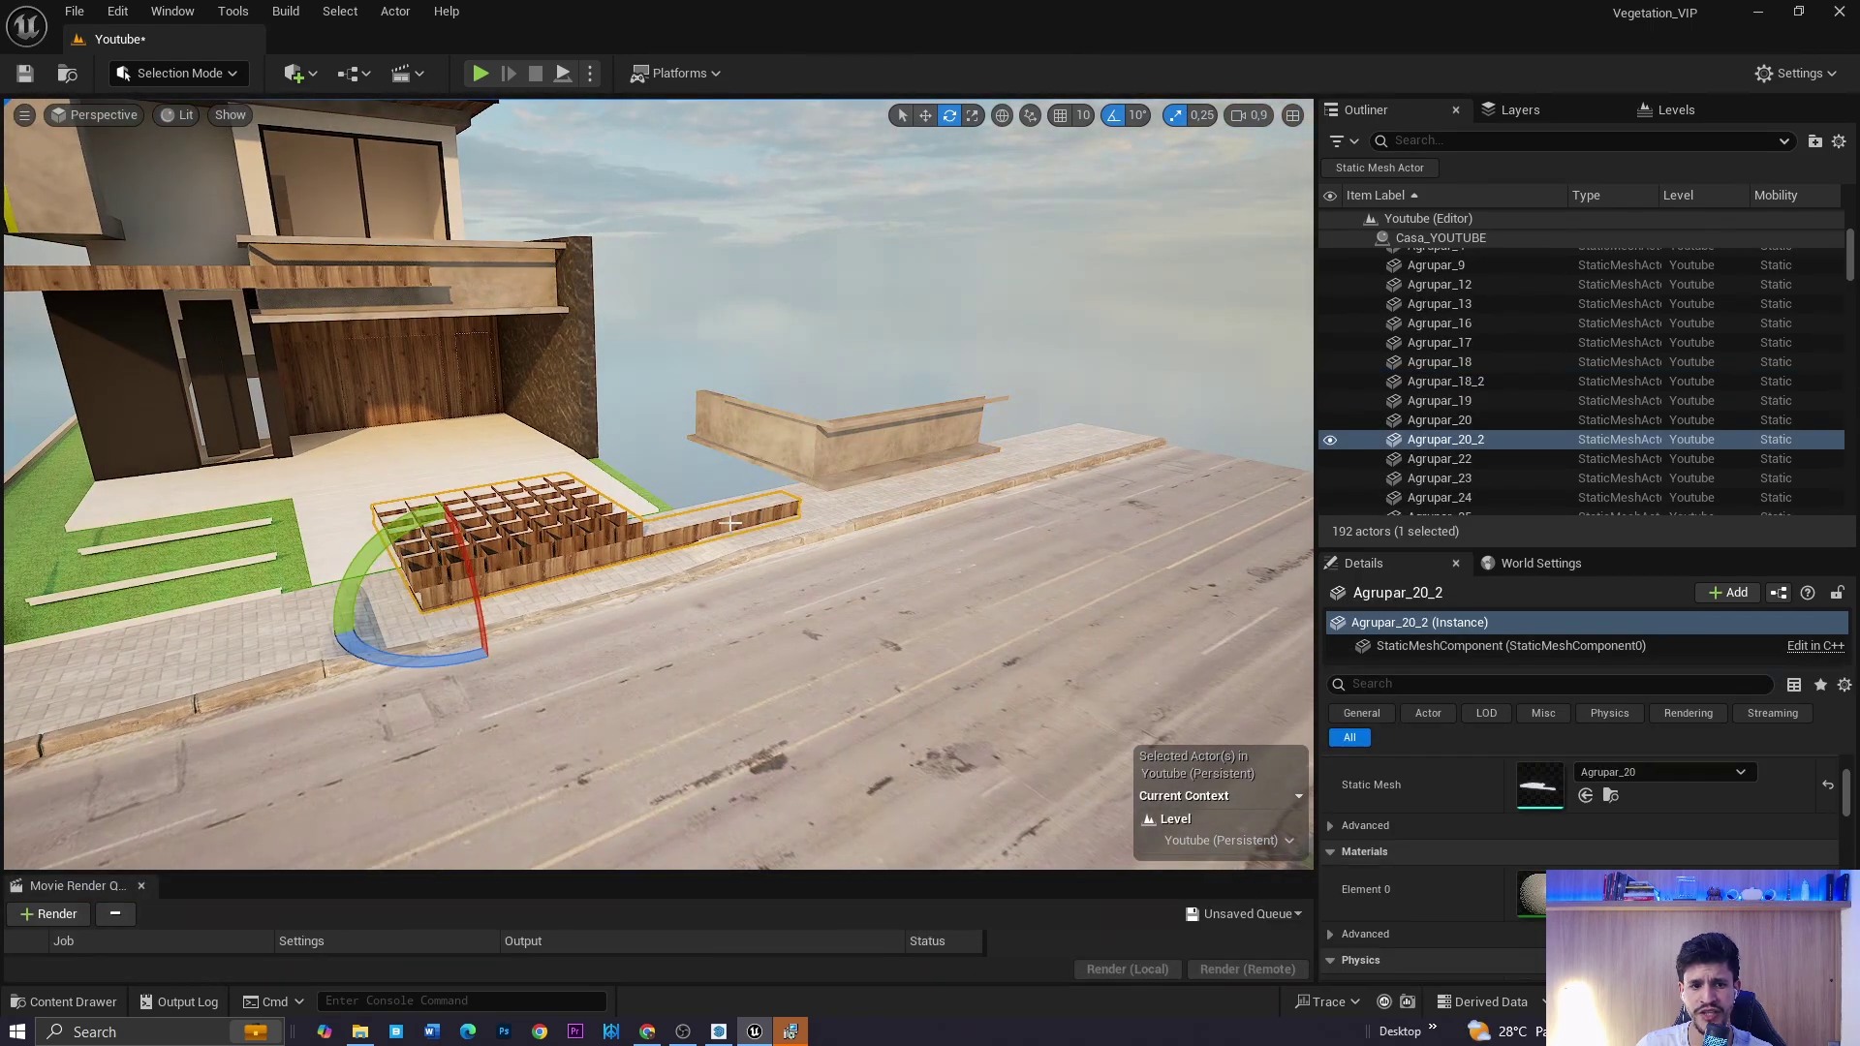
{"action": "left_click", "coordinate": [795, 453]}
{"action": "key", "text": "g"}
{"action": "key", "text": "g"}
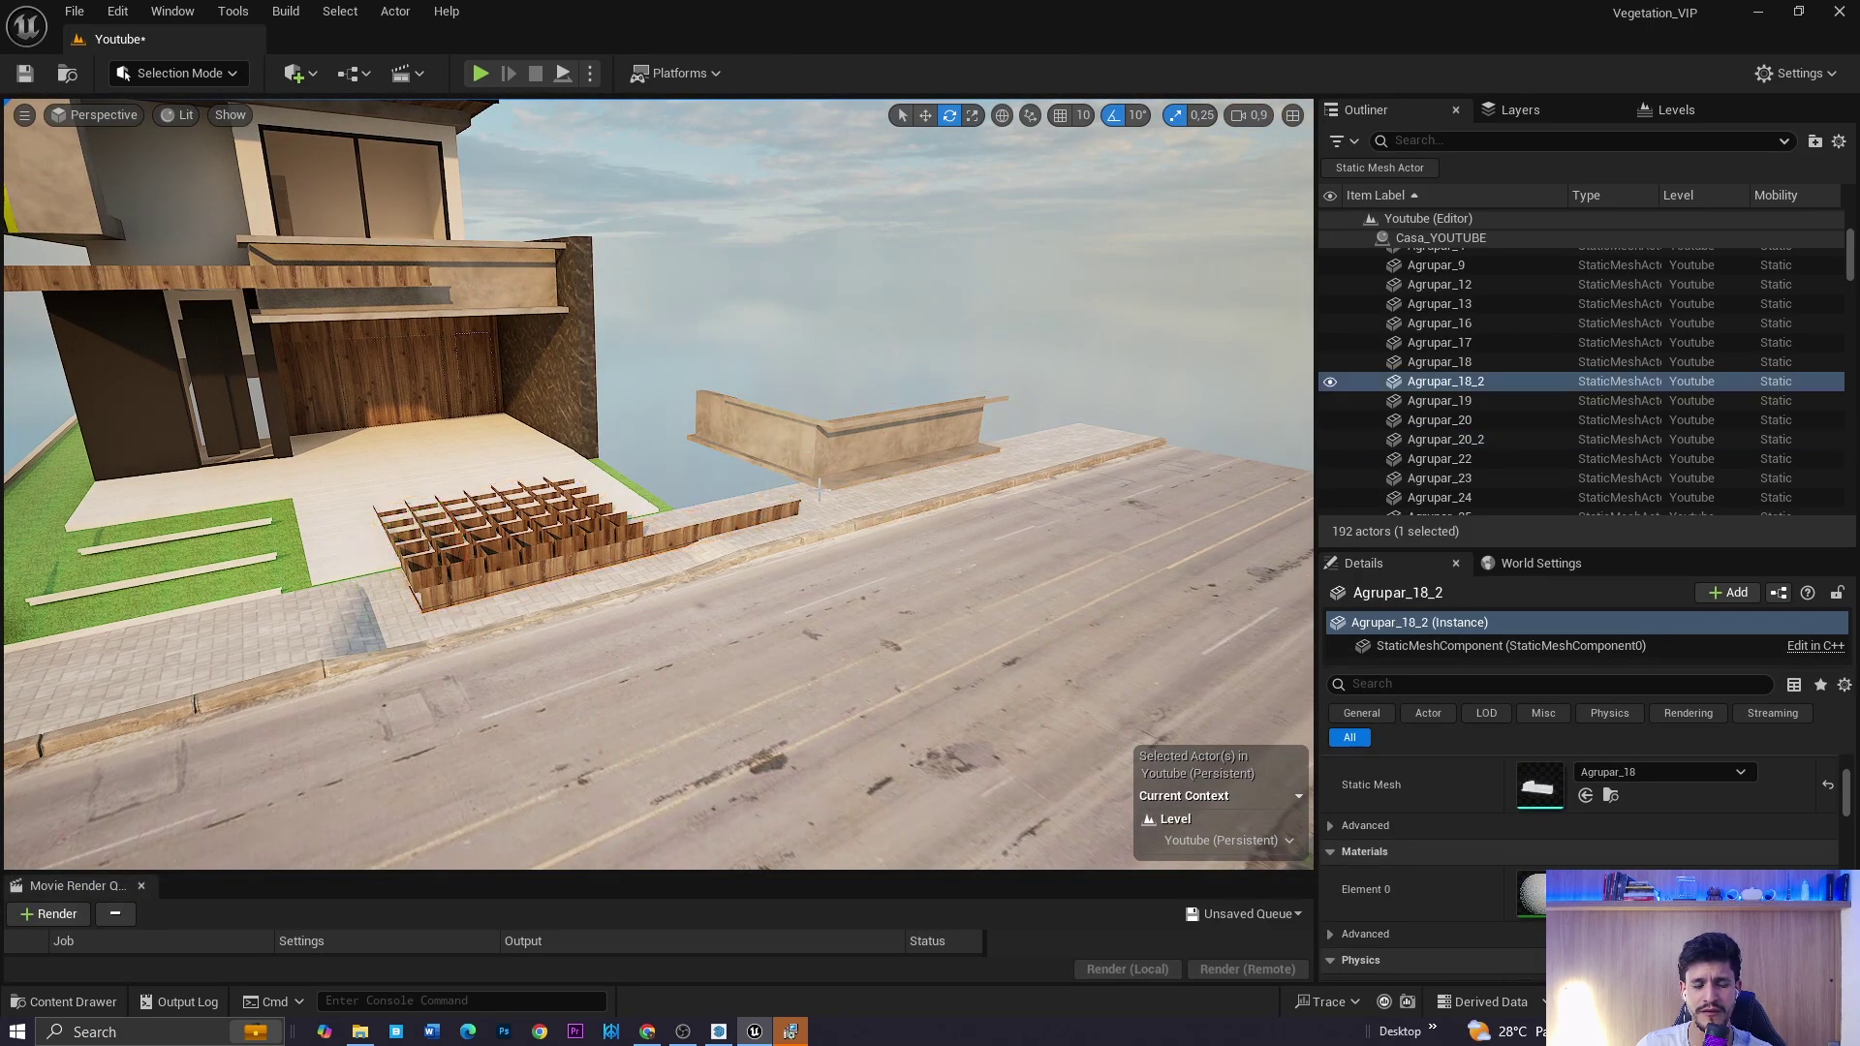
{"action": "key", "text": "d"}
{"action": "right_click_drag", "start_coordinate": [794, 453], "coordinate": [668, 446]}
{"action": "right_click_drag", "start_coordinate": [736, 522], "coordinate": [803, 523]}
{"action": "key", "text": "a"}
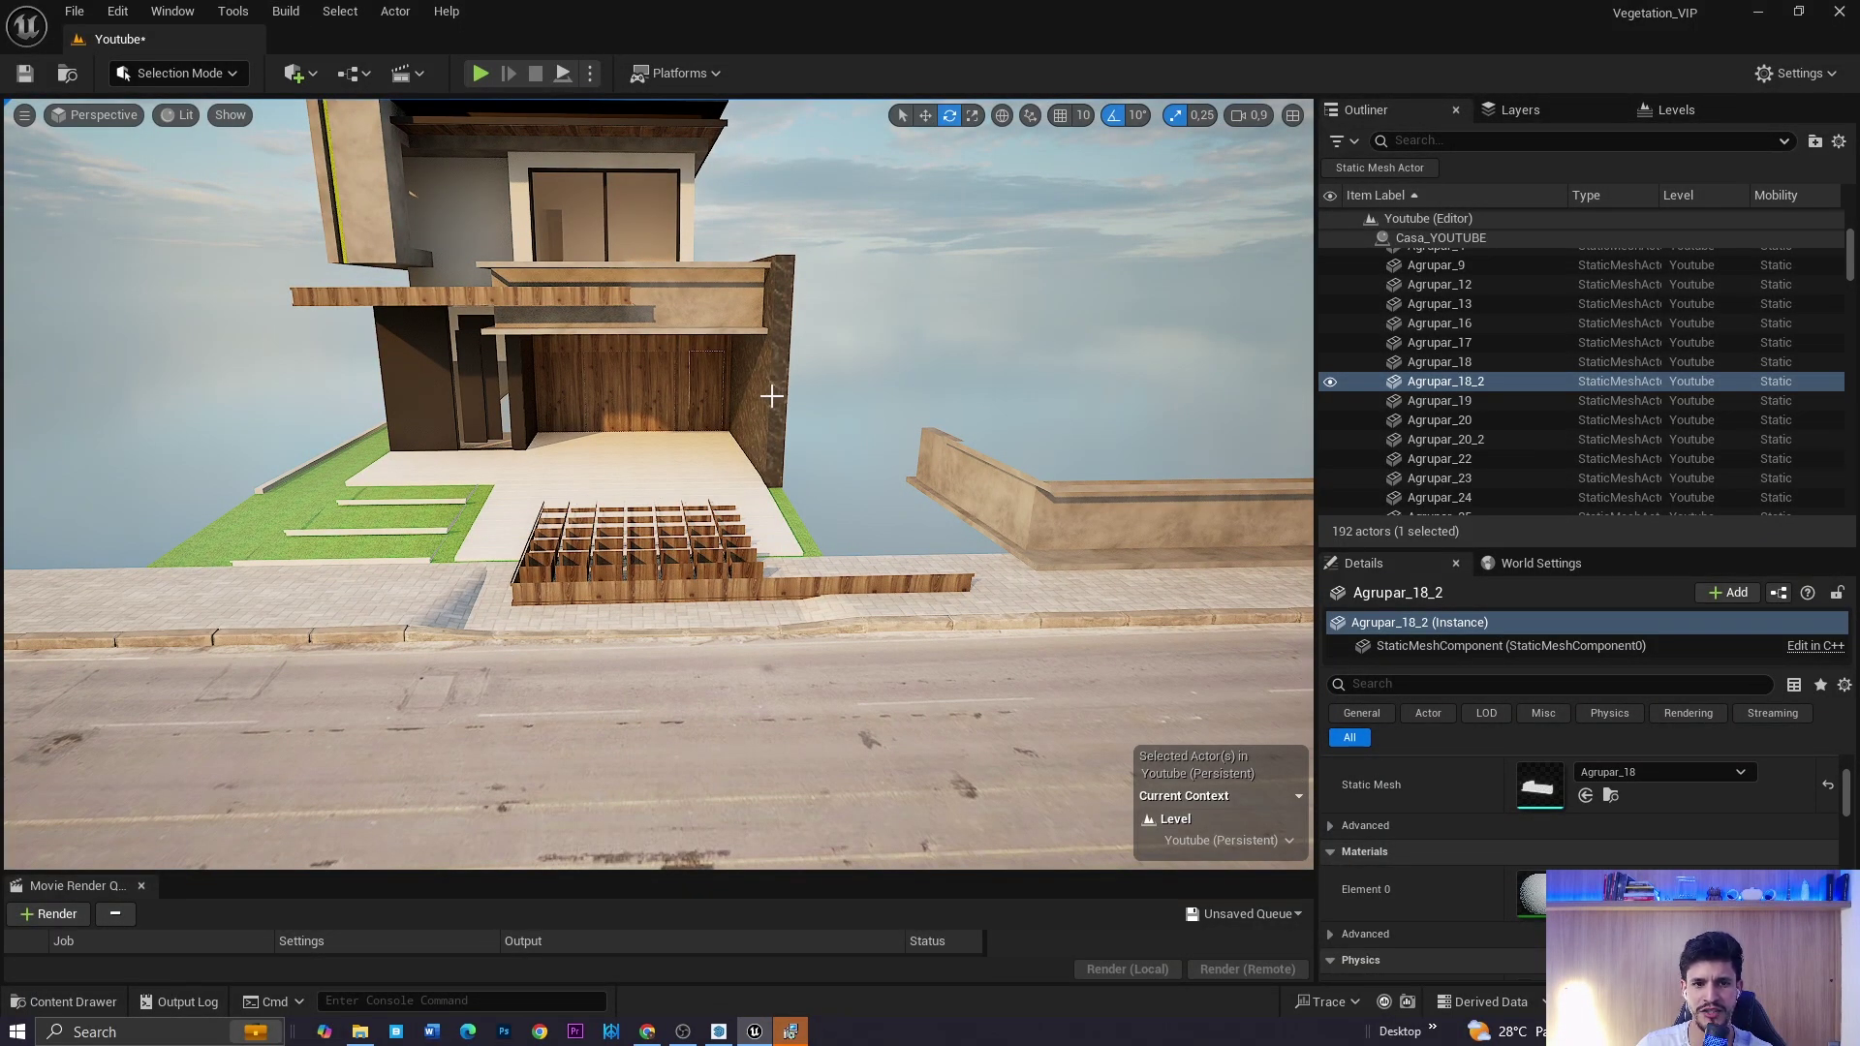
{"action": "left_click", "coordinate": [675, 582]}
{"action": "right_click_drag", "start_coordinate": [674, 581], "coordinate": [774, 542]}
{"action": "key", "text": "Delete"}
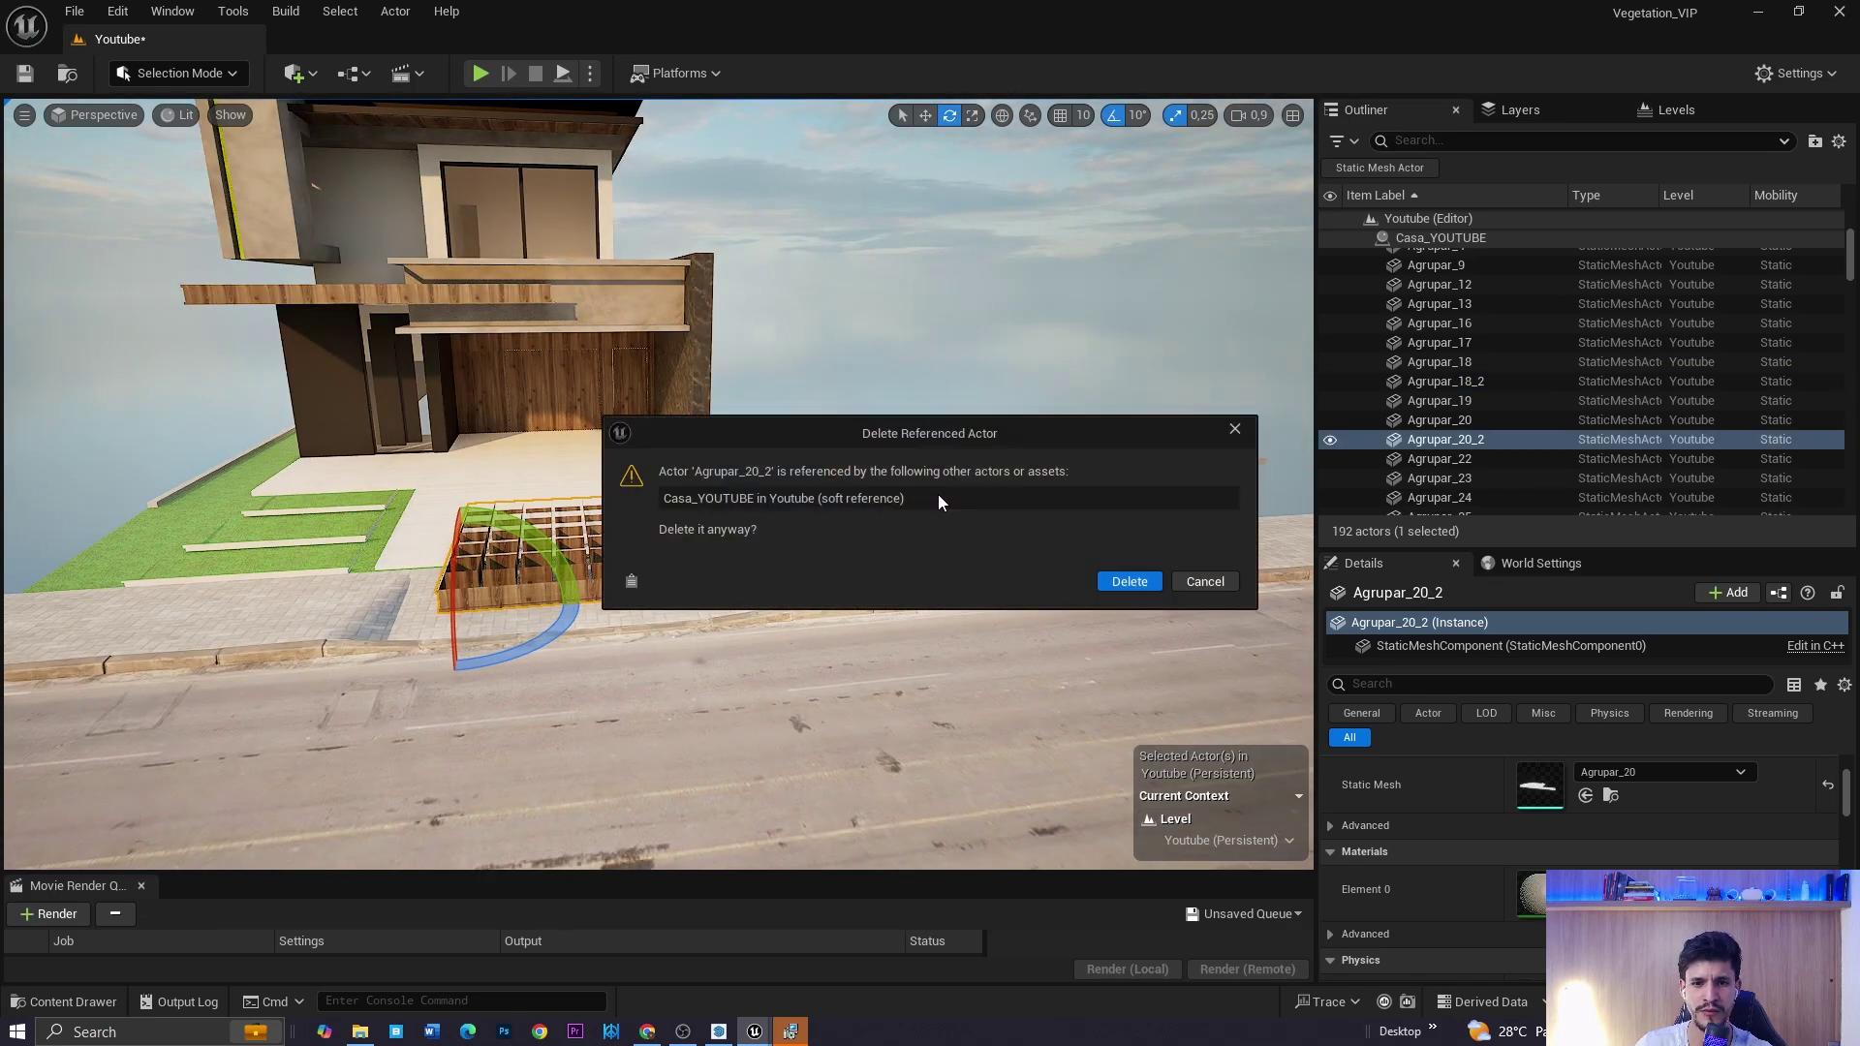
{"action": "left_click", "coordinate": [1202, 583]}
{"action": "right_click_drag", "start_coordinate": [858, 598], "coordinate": [911, 579]}
{"action": "scroll", "coordinate": [857, 597], "scroll_direction": "down", "scroll_amount": 1}
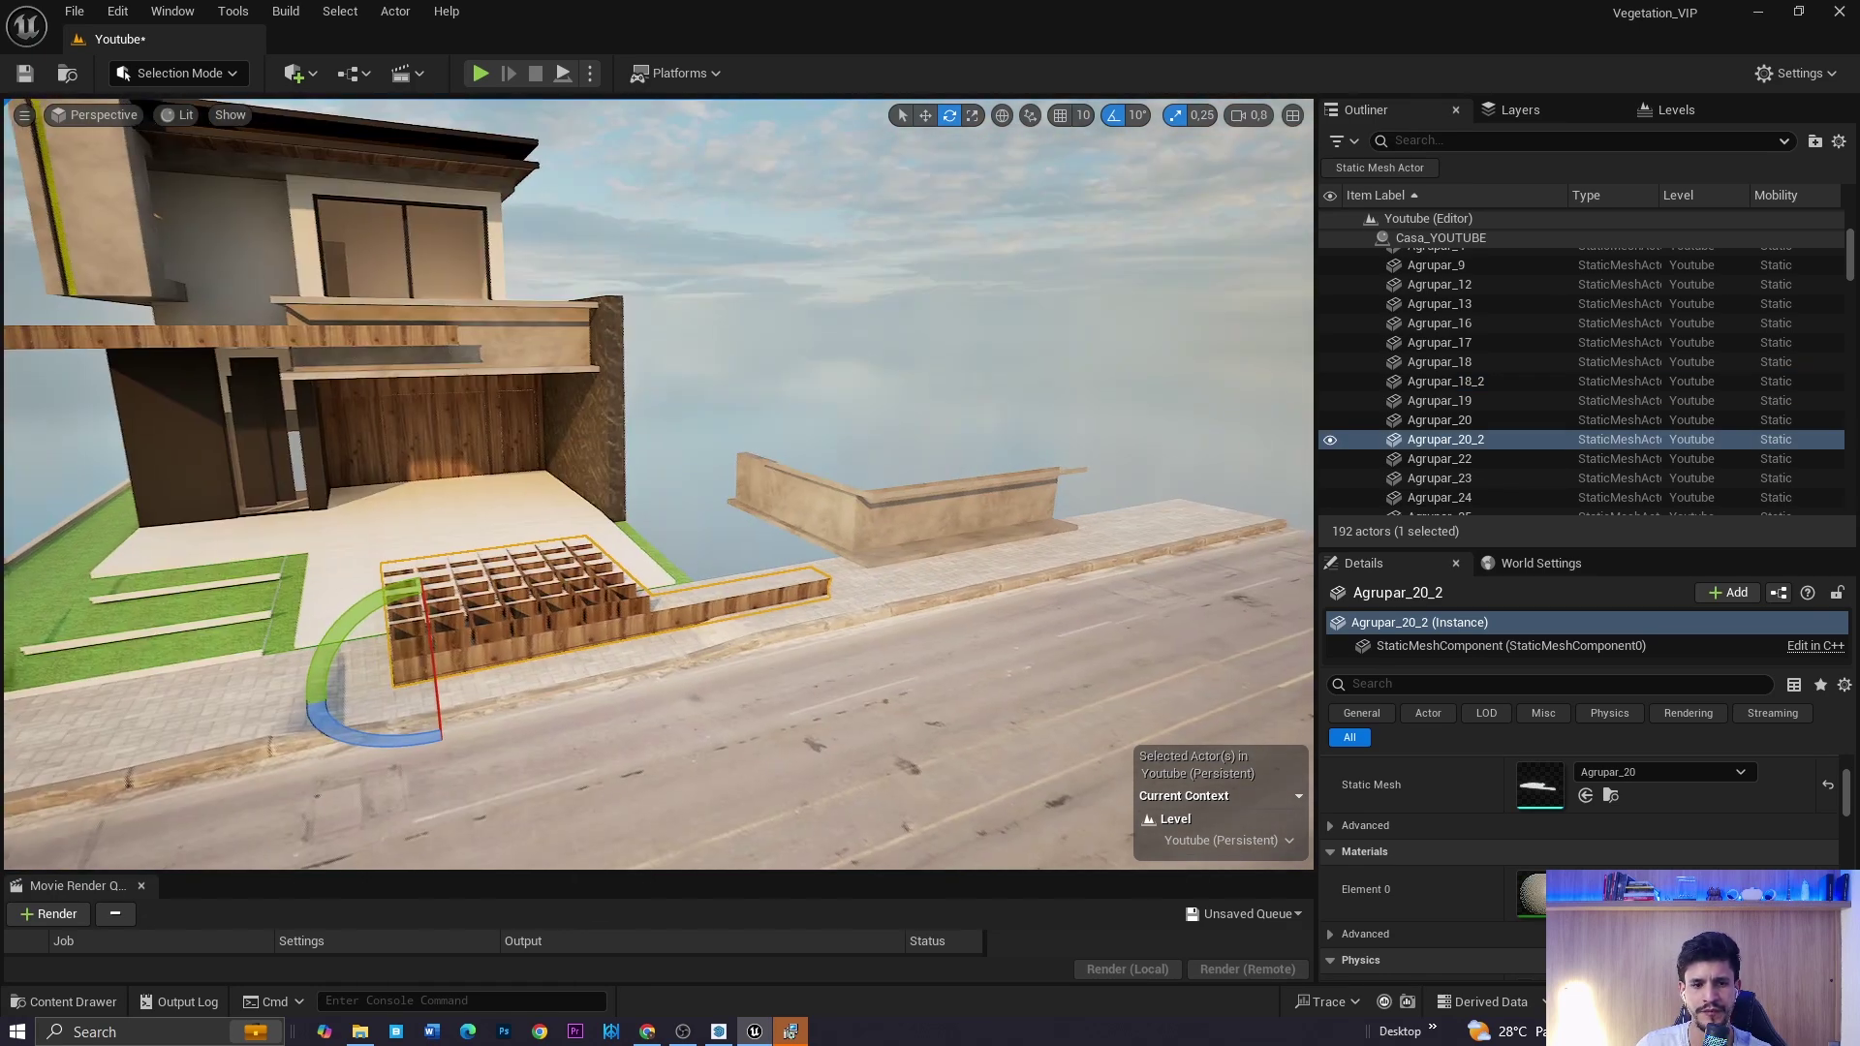
{"action": "key", "text": "g"}
- Switch to SketchUp and undo the pergola and balcony copies placed near the street
{"action": "left_click", "coordinate": [718, 1029]}
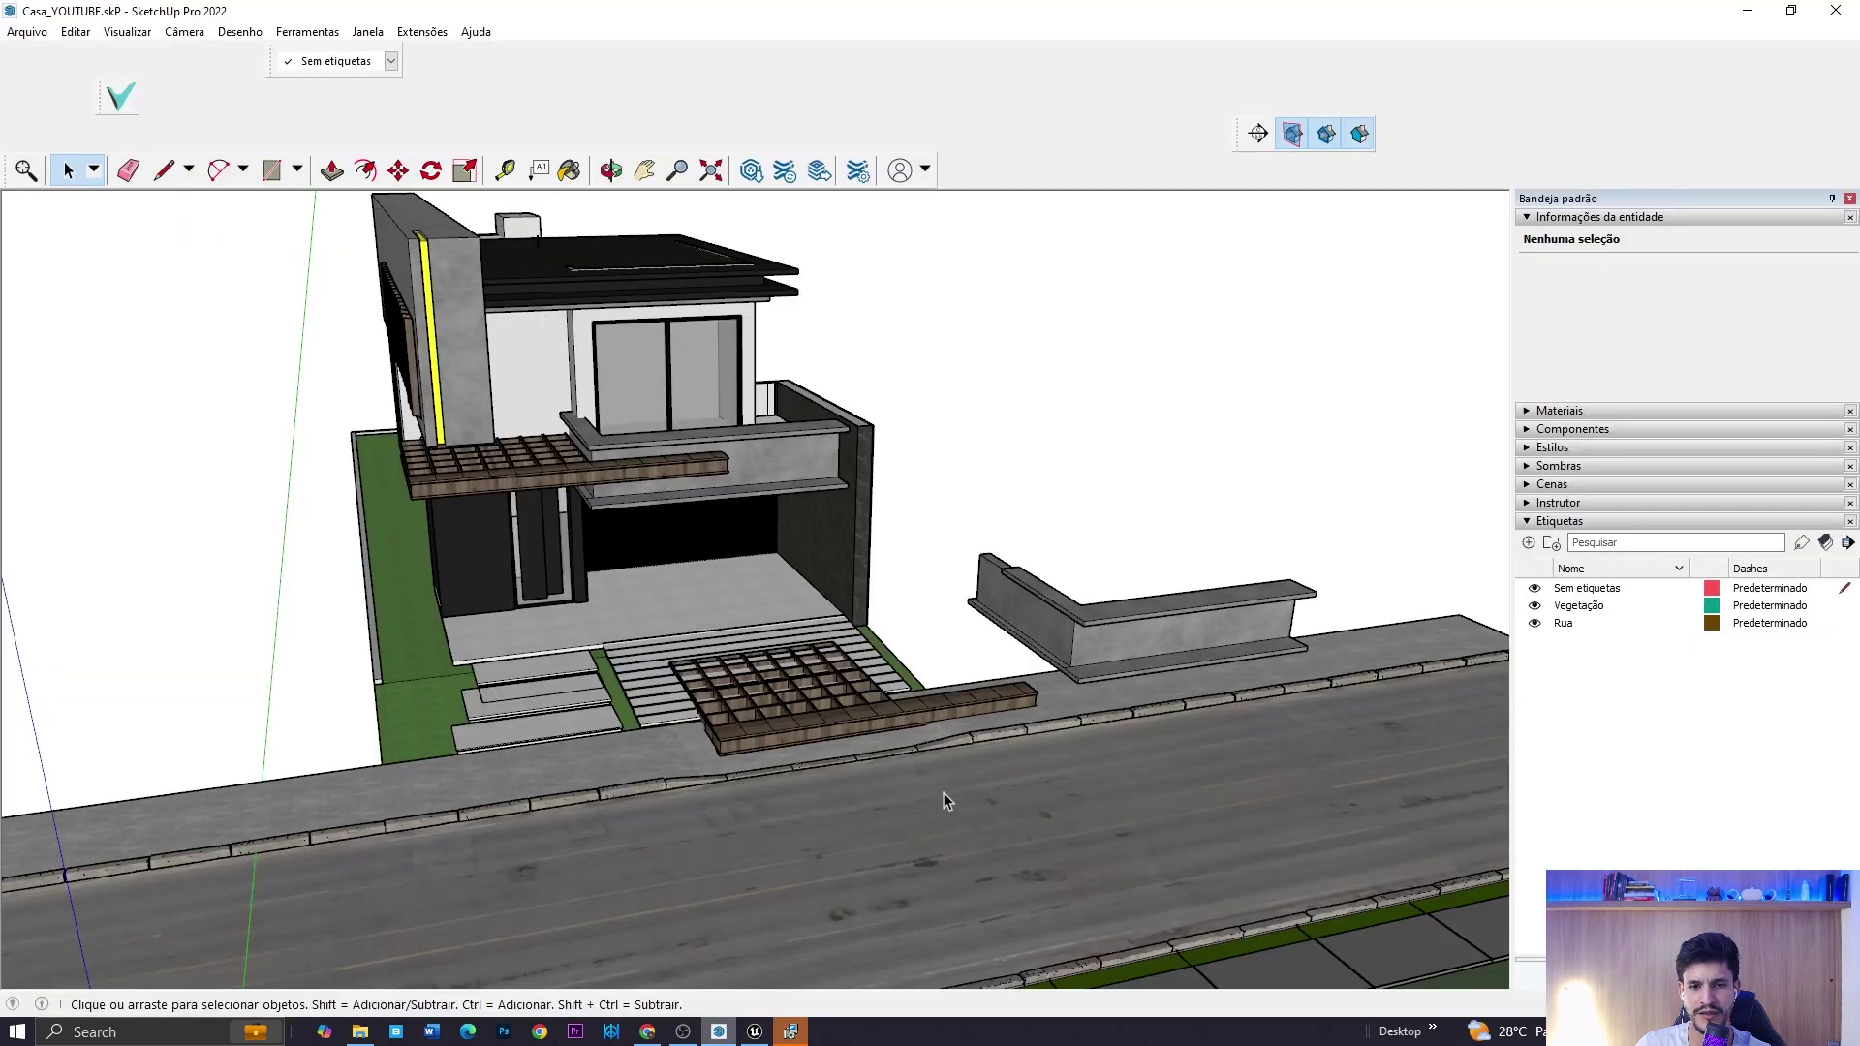
{"action": "left_click", "coordinate": [959, 781]}
{"action": "key", "text": "ctrl+z"}
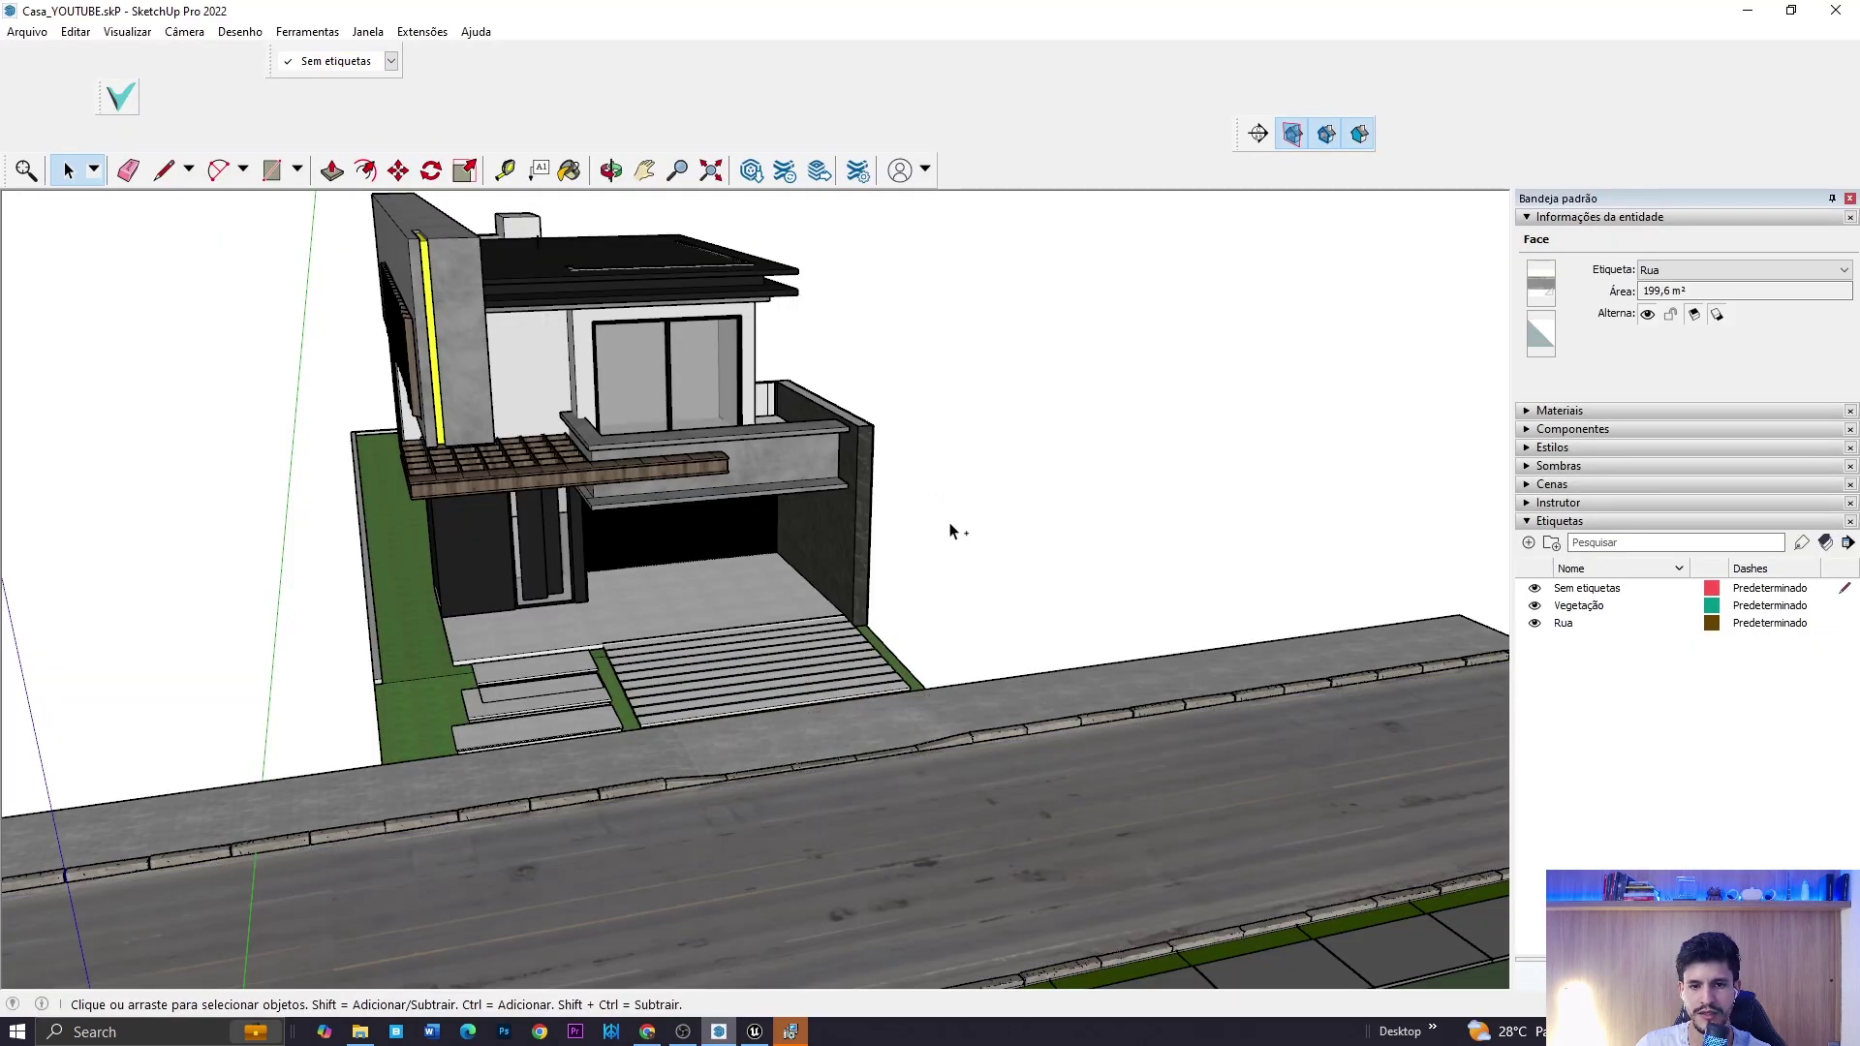
{"action": "left_click", "coordinate": [997, 617]}
{"action": "middle_click_drag", "start_coordinate": [997, 617], "coordinate": [817, 493]}
{"action": "middle_click_drag", "start_coordinate": [744, 583], "coordinate": [729, 441]}
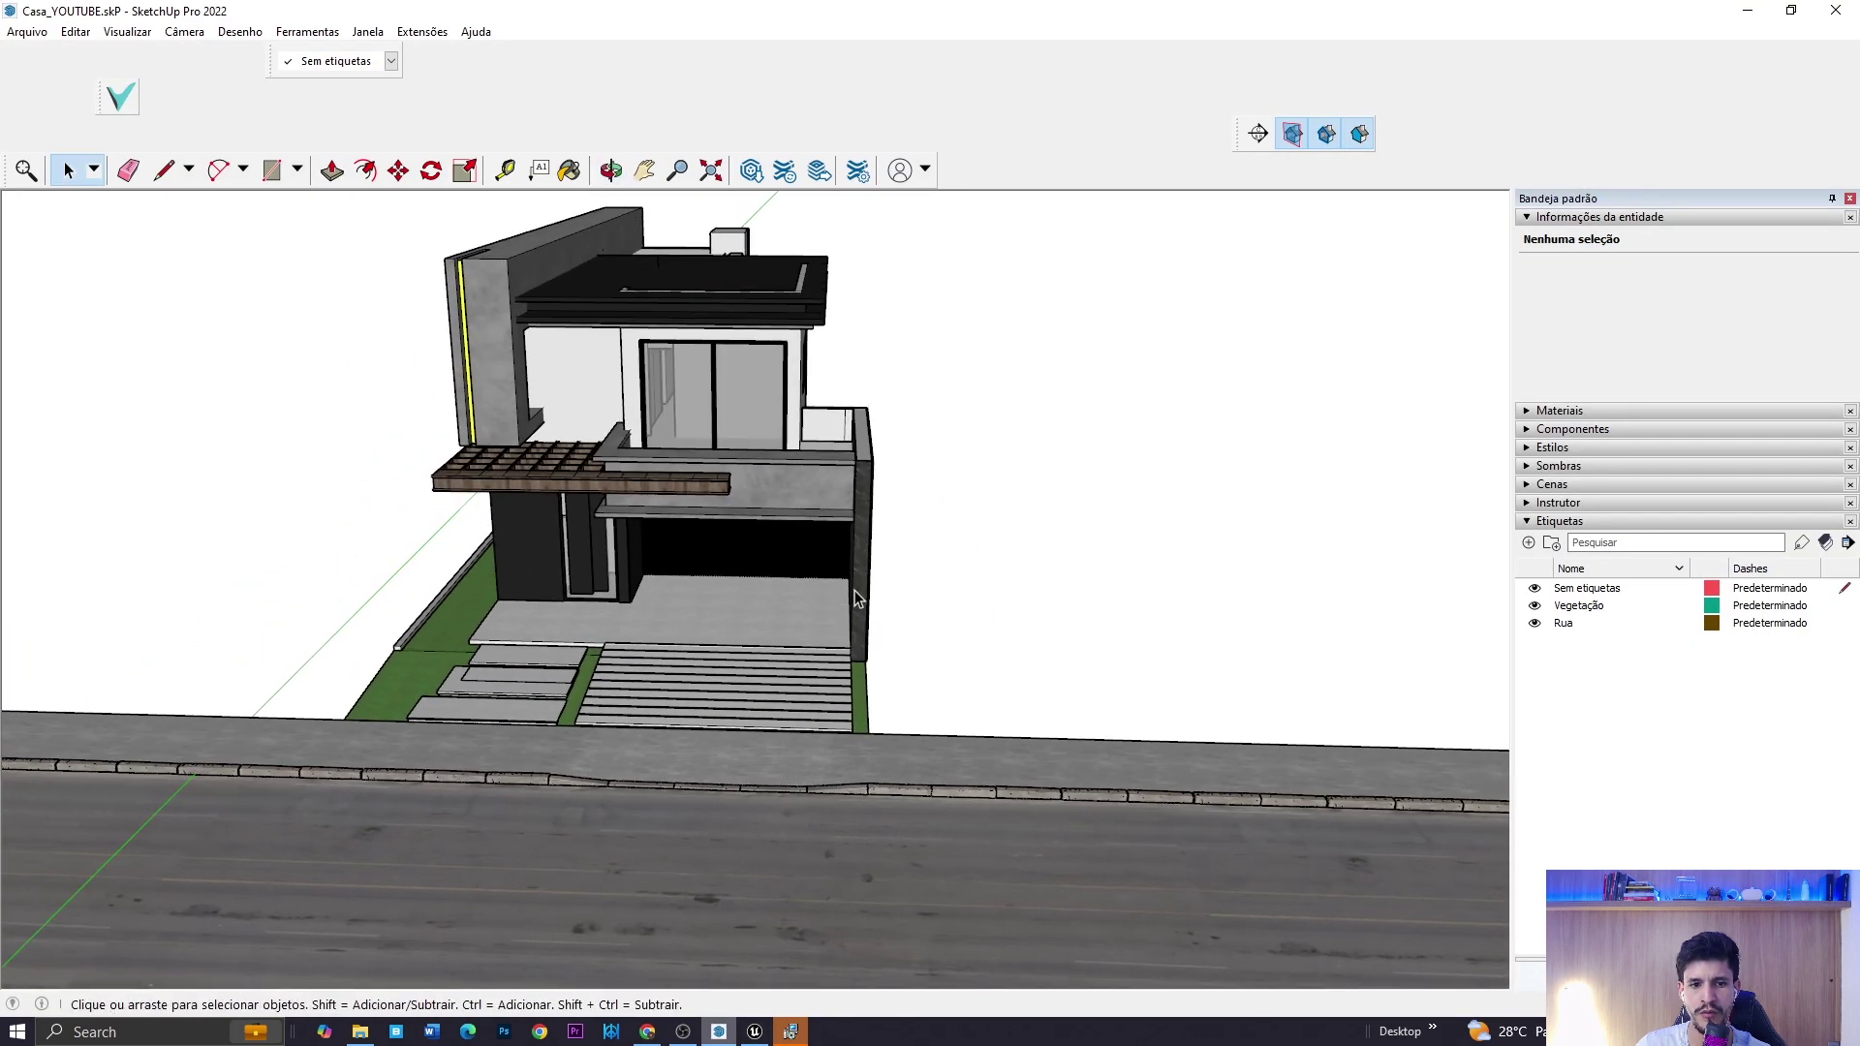
- Export the restored house with Datasmith, overwriting Casa_YOUTUBE.udatasmith in the Datasmith folder
{"action": "left_click", "coordinate": [423, 31]}
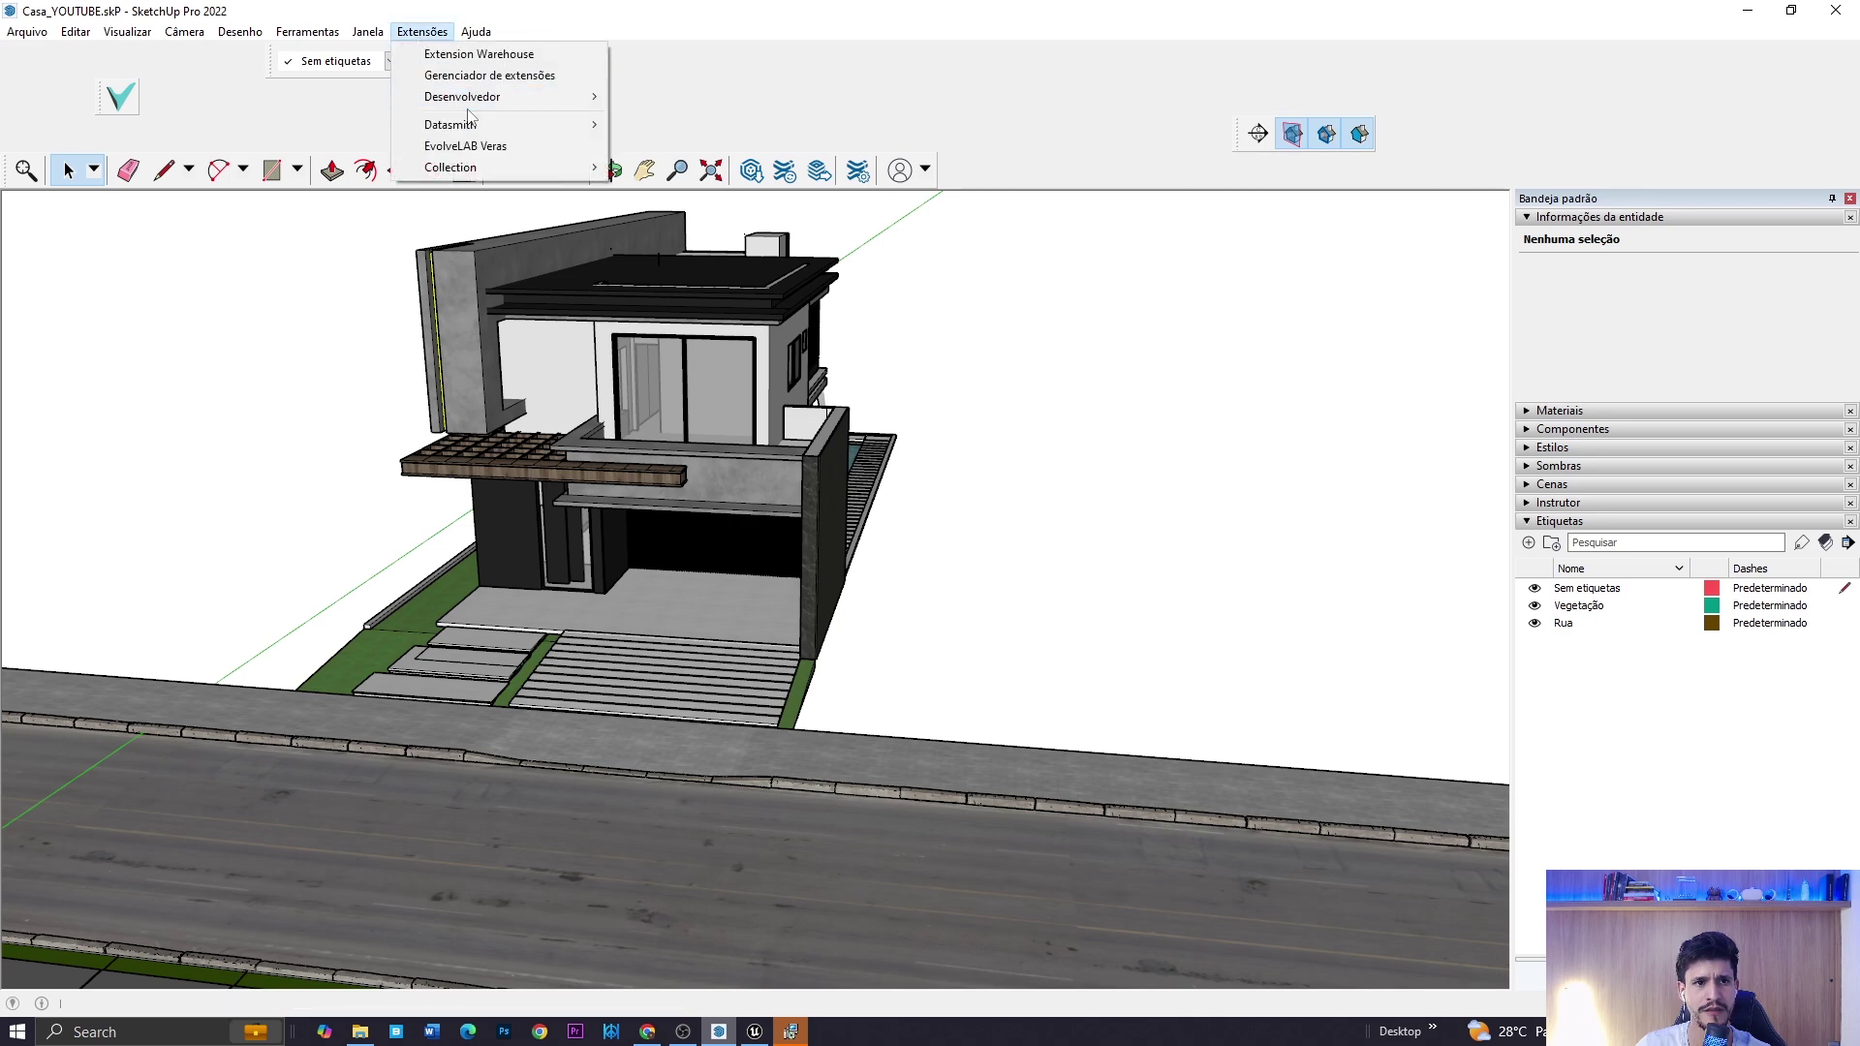
{"action": "mouse_move", "coordinate": [484, 120]}
{"action": "left_click", "coordinate": [690, 182]}
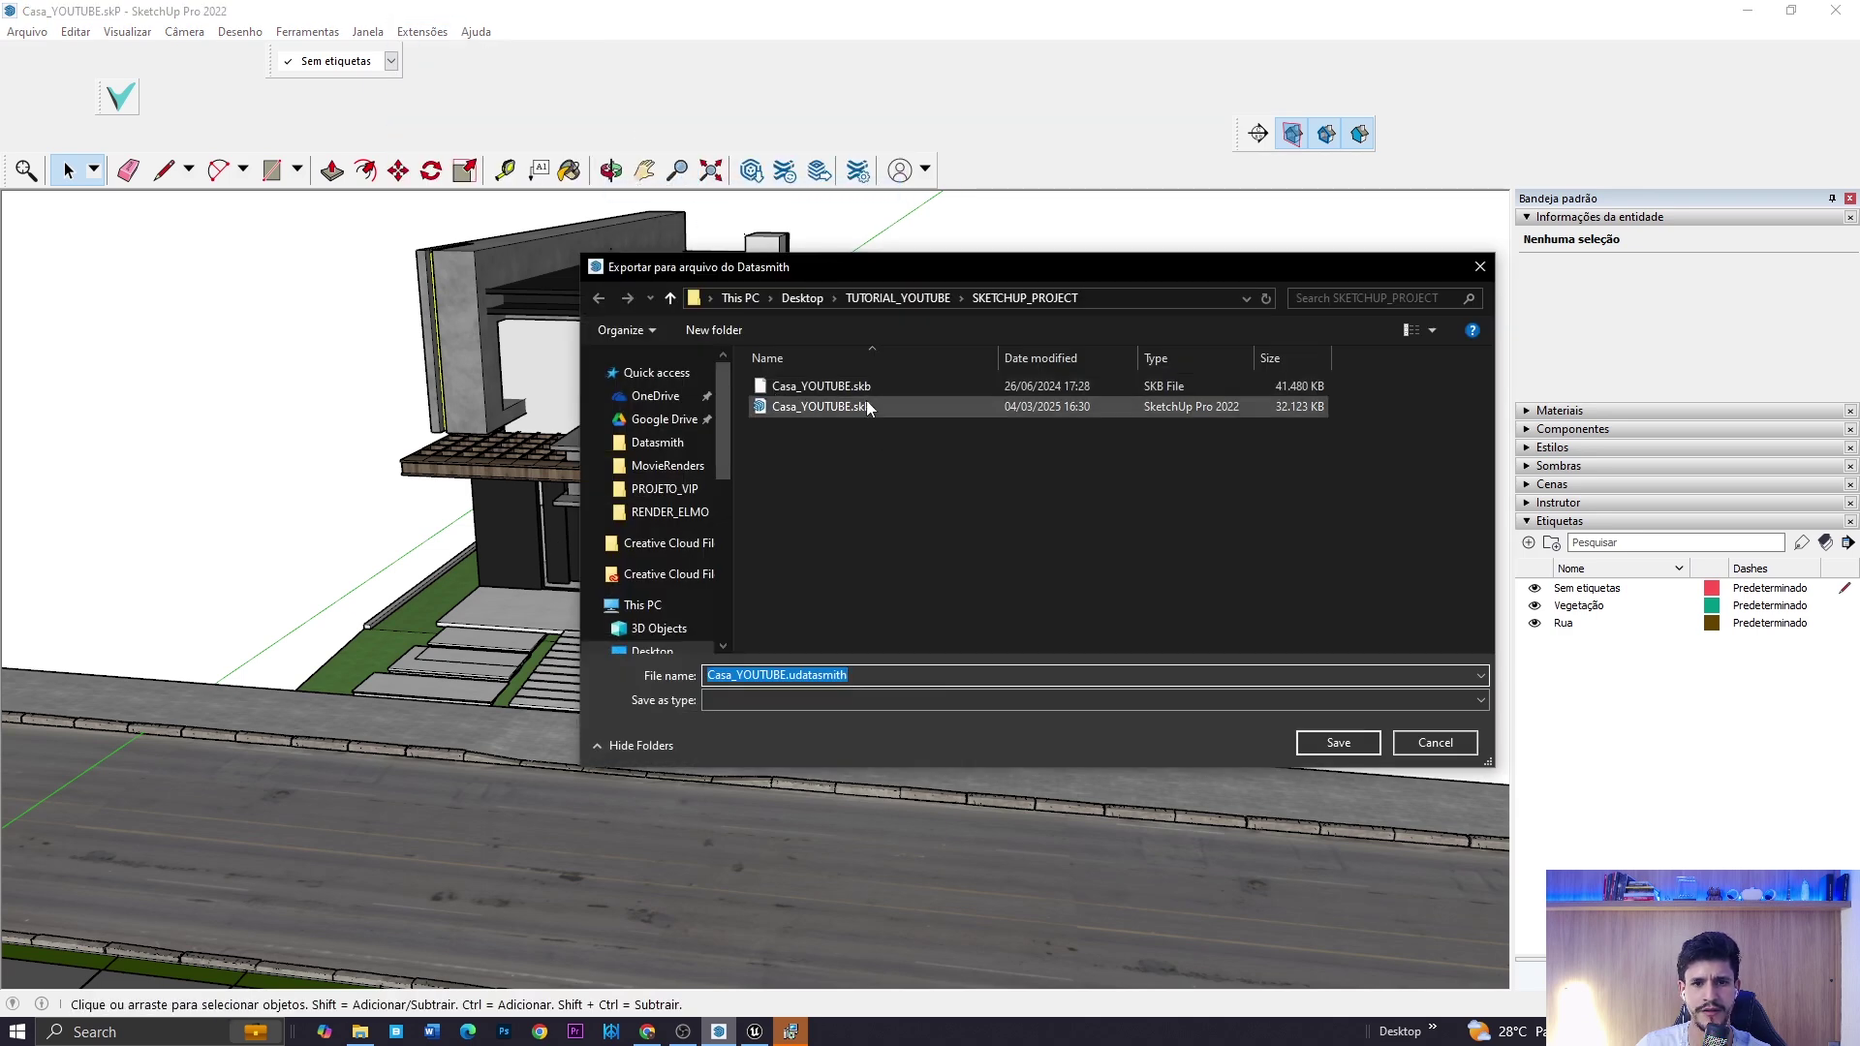
{"action": "left_click", "coordinate": [898, 300]}
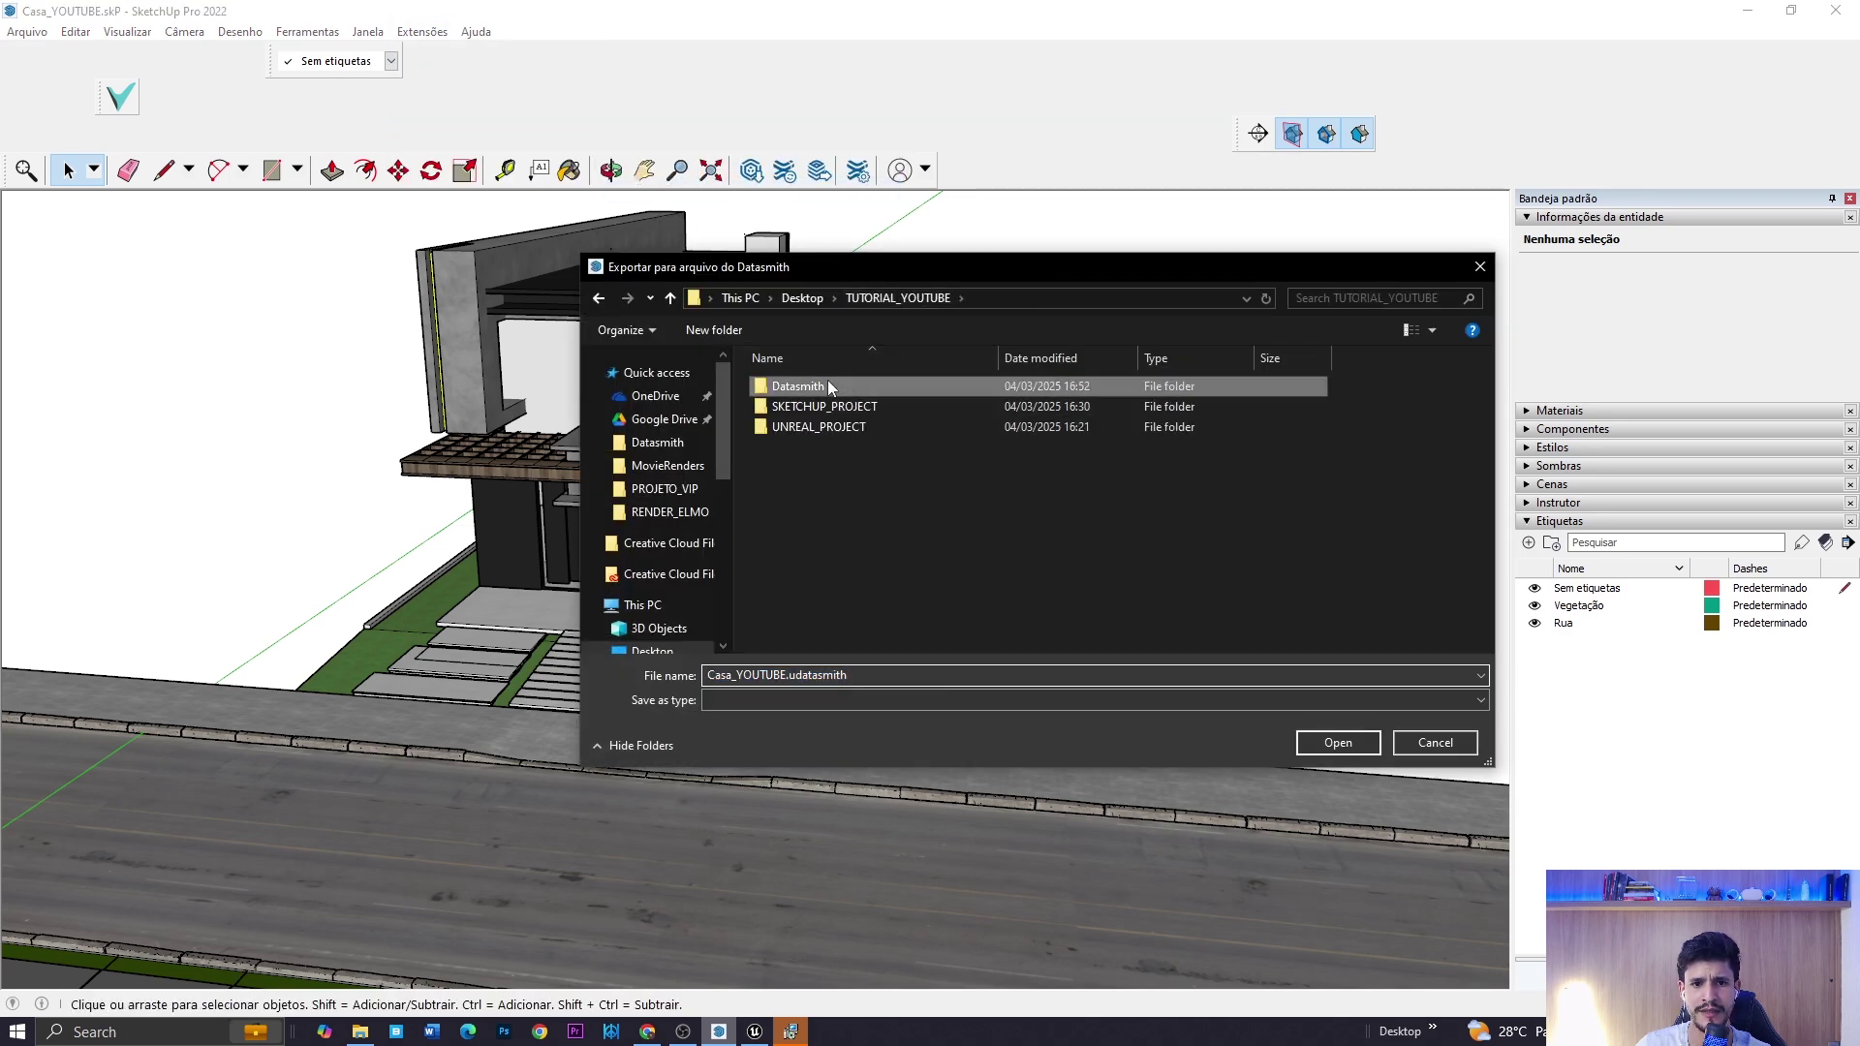
{"action": "double_click", "coordinate": [828, 383]}
{"action": "left_click", "coordinate": [1338, 742]}
{"action": "left_click", "coordinate": [973, 517]}
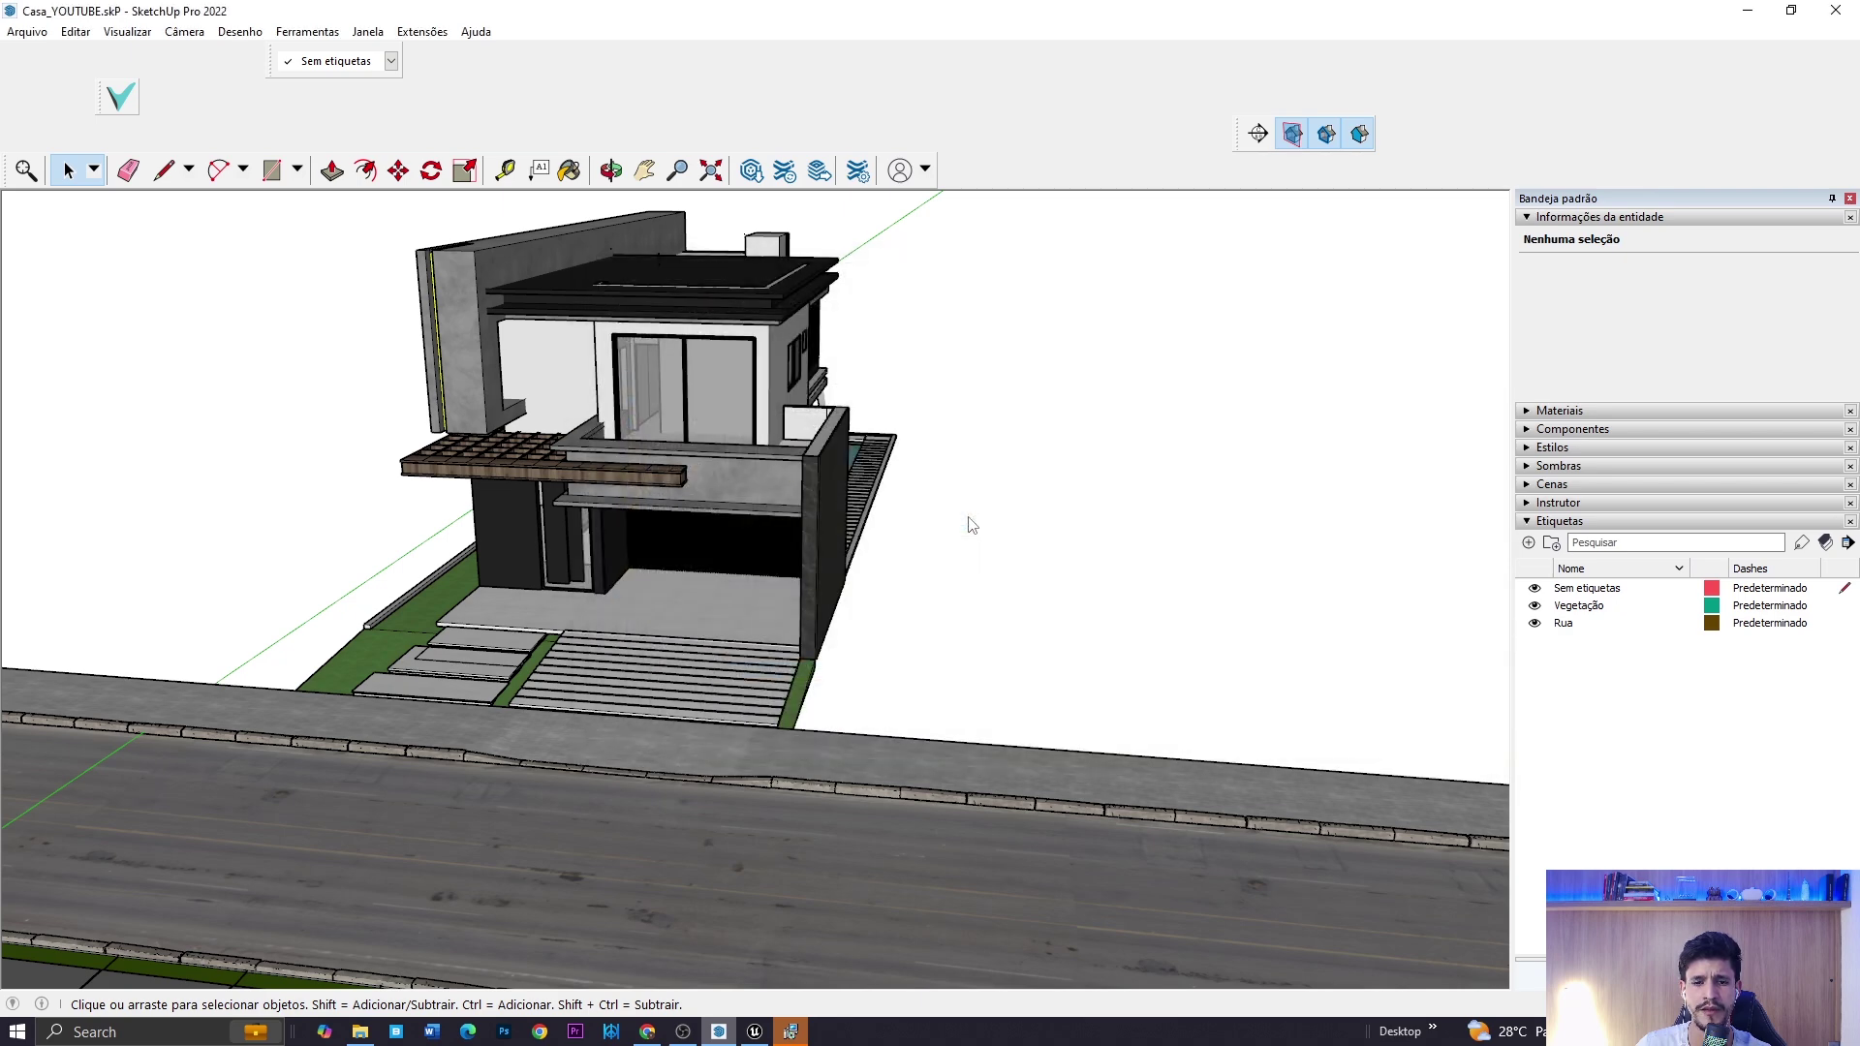
- Switch to Unreal Engine, reimport the Casa_YOUTUBE Datasmith scene with the same options, and view the house from the street
{"action": "left_click", "coordinate": [755, 1032]}
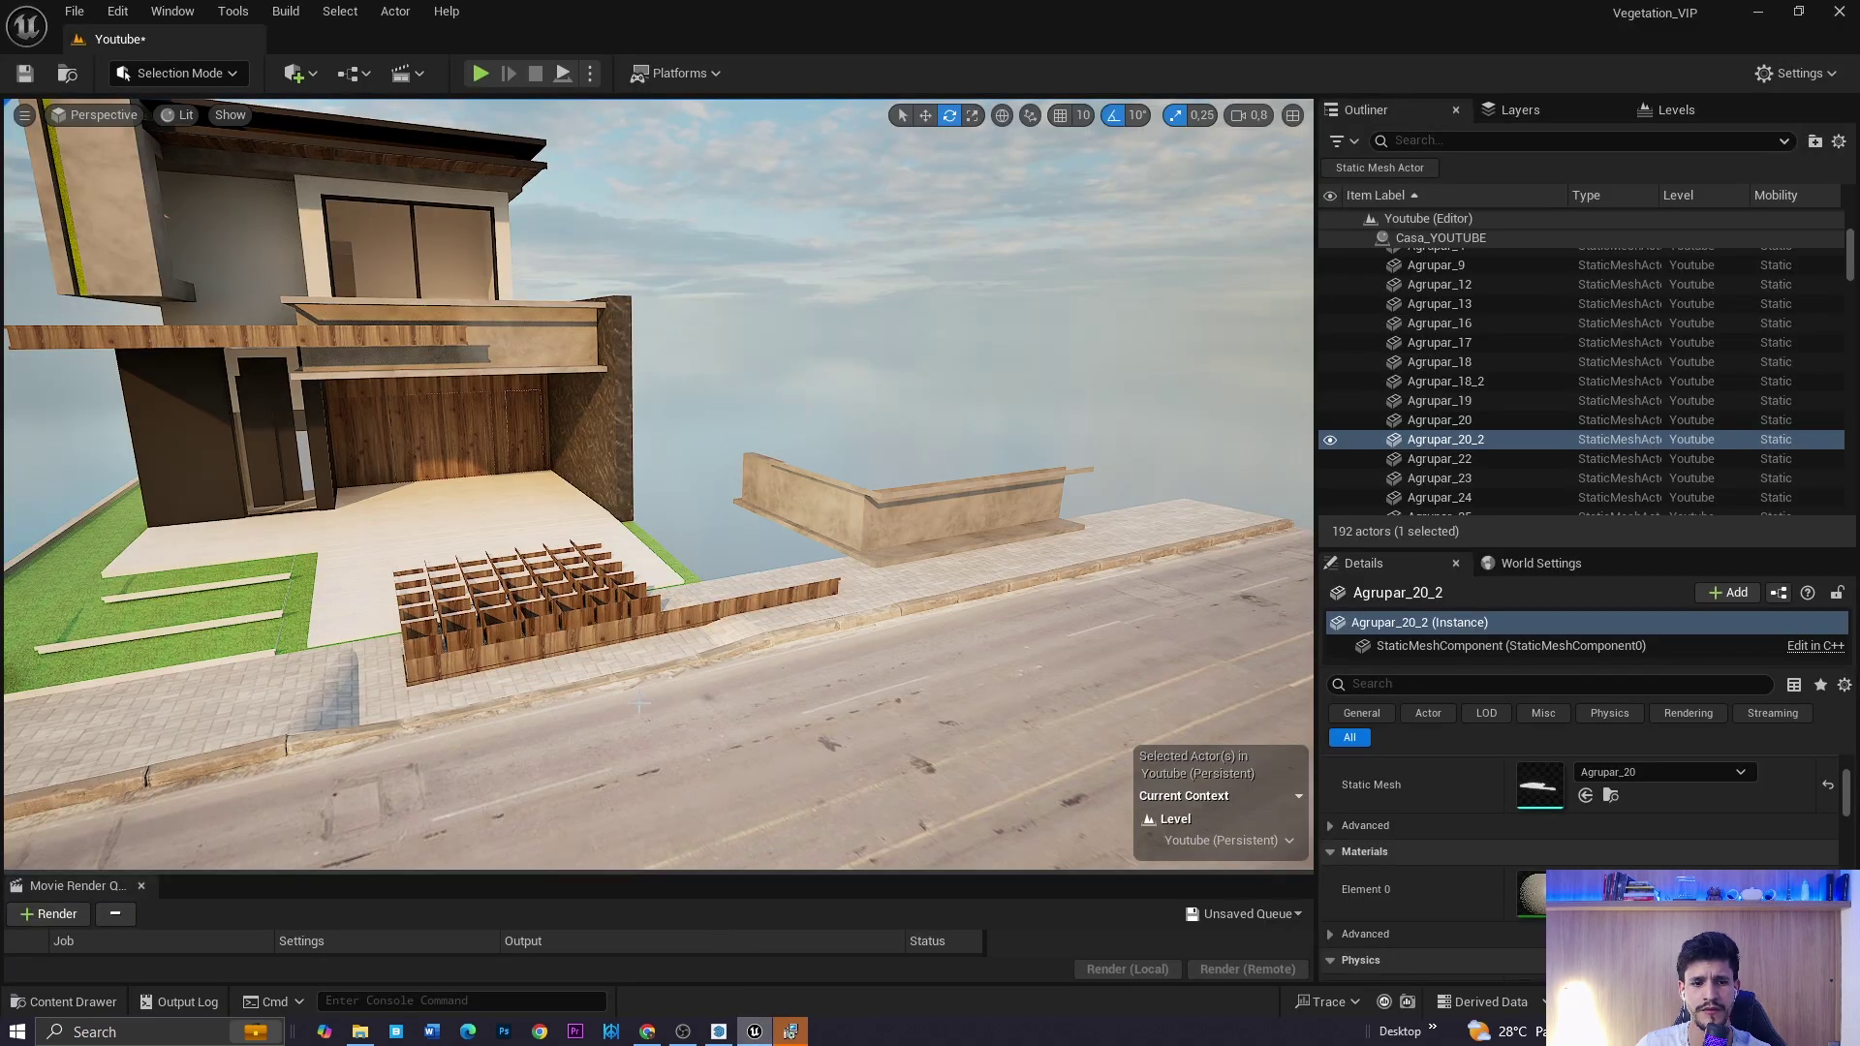
{"action": "key", "text": "ctrl+space"}
{"action": "right_click", "coordinate": [588, 781]}
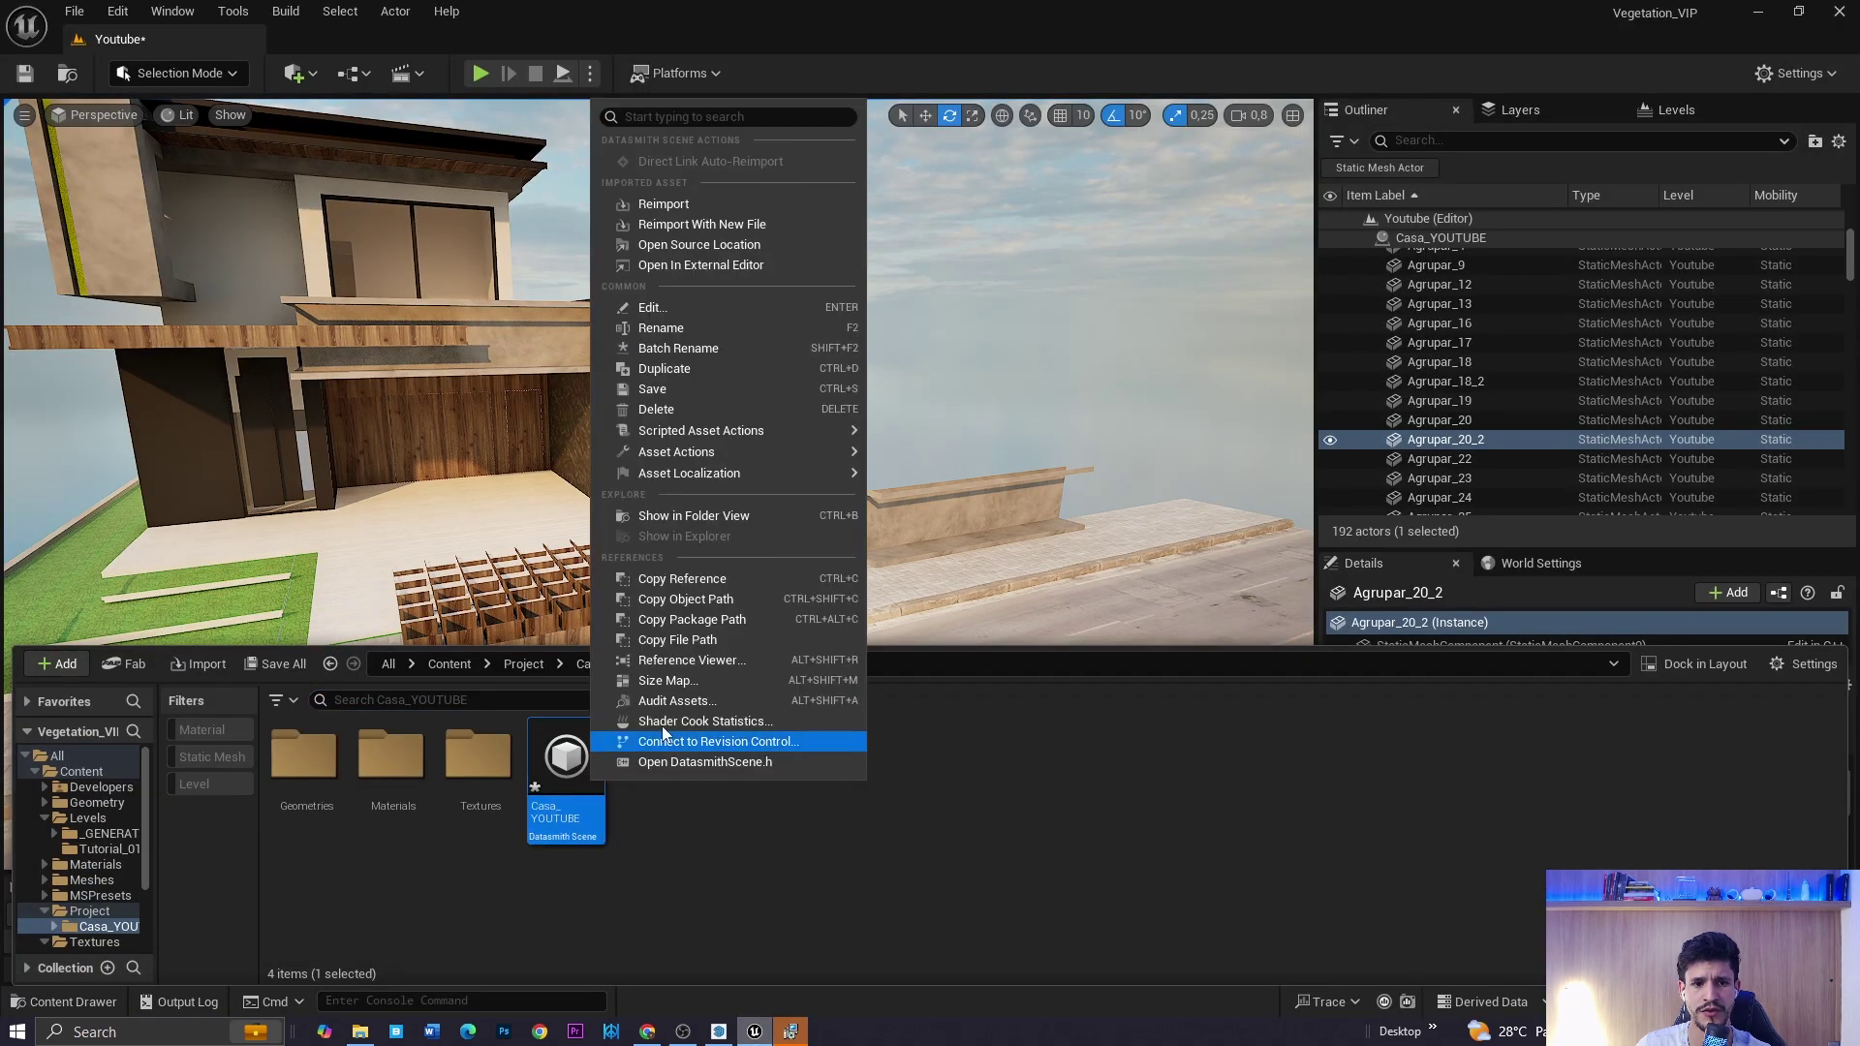
{"action": "left_click", "coordinate": [679, 204]}
{"action": "left_click", "coordinate": [1032, 704]}
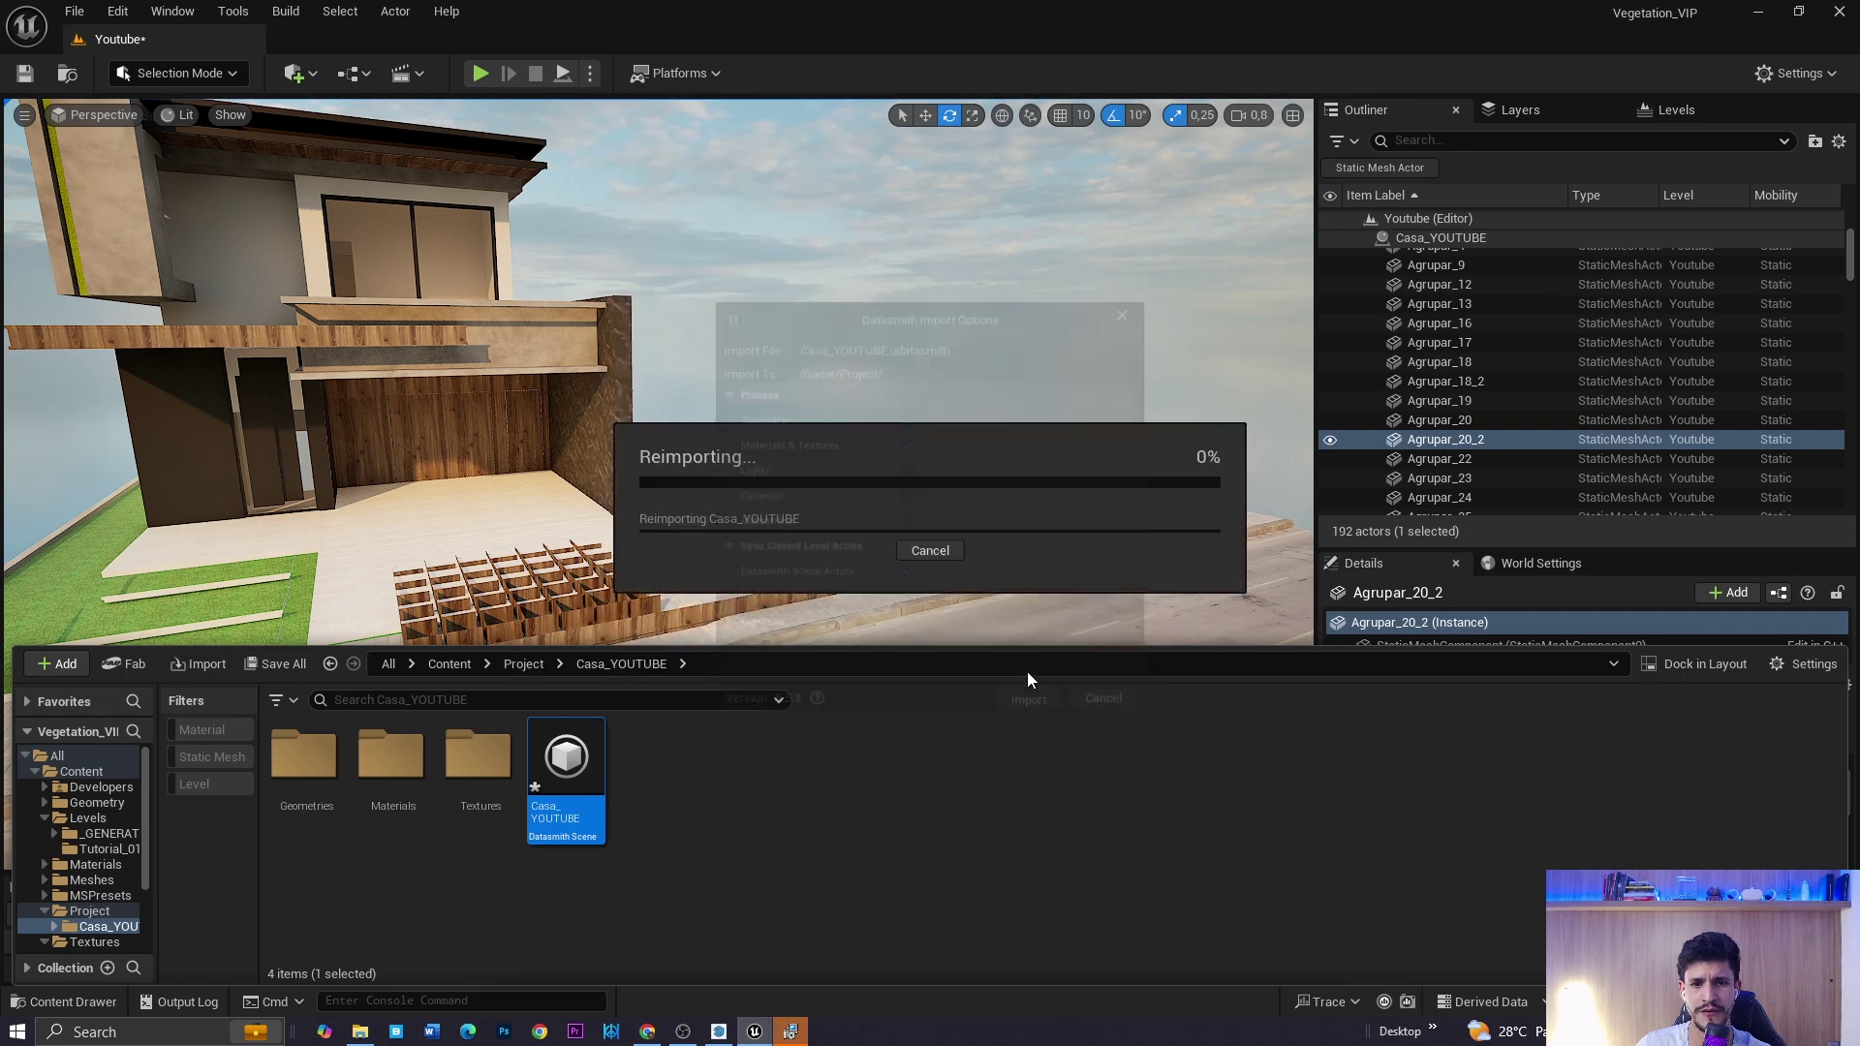
{"action": "key", "text": "s"}
{"action": "scroll", "coordinate": [659, 484], "scroll_direction": "up", "scroll_amount": 1}
{"action": "right_click_drag", "start_coordinate": [659, 484], "coordinate": [548, 465]}
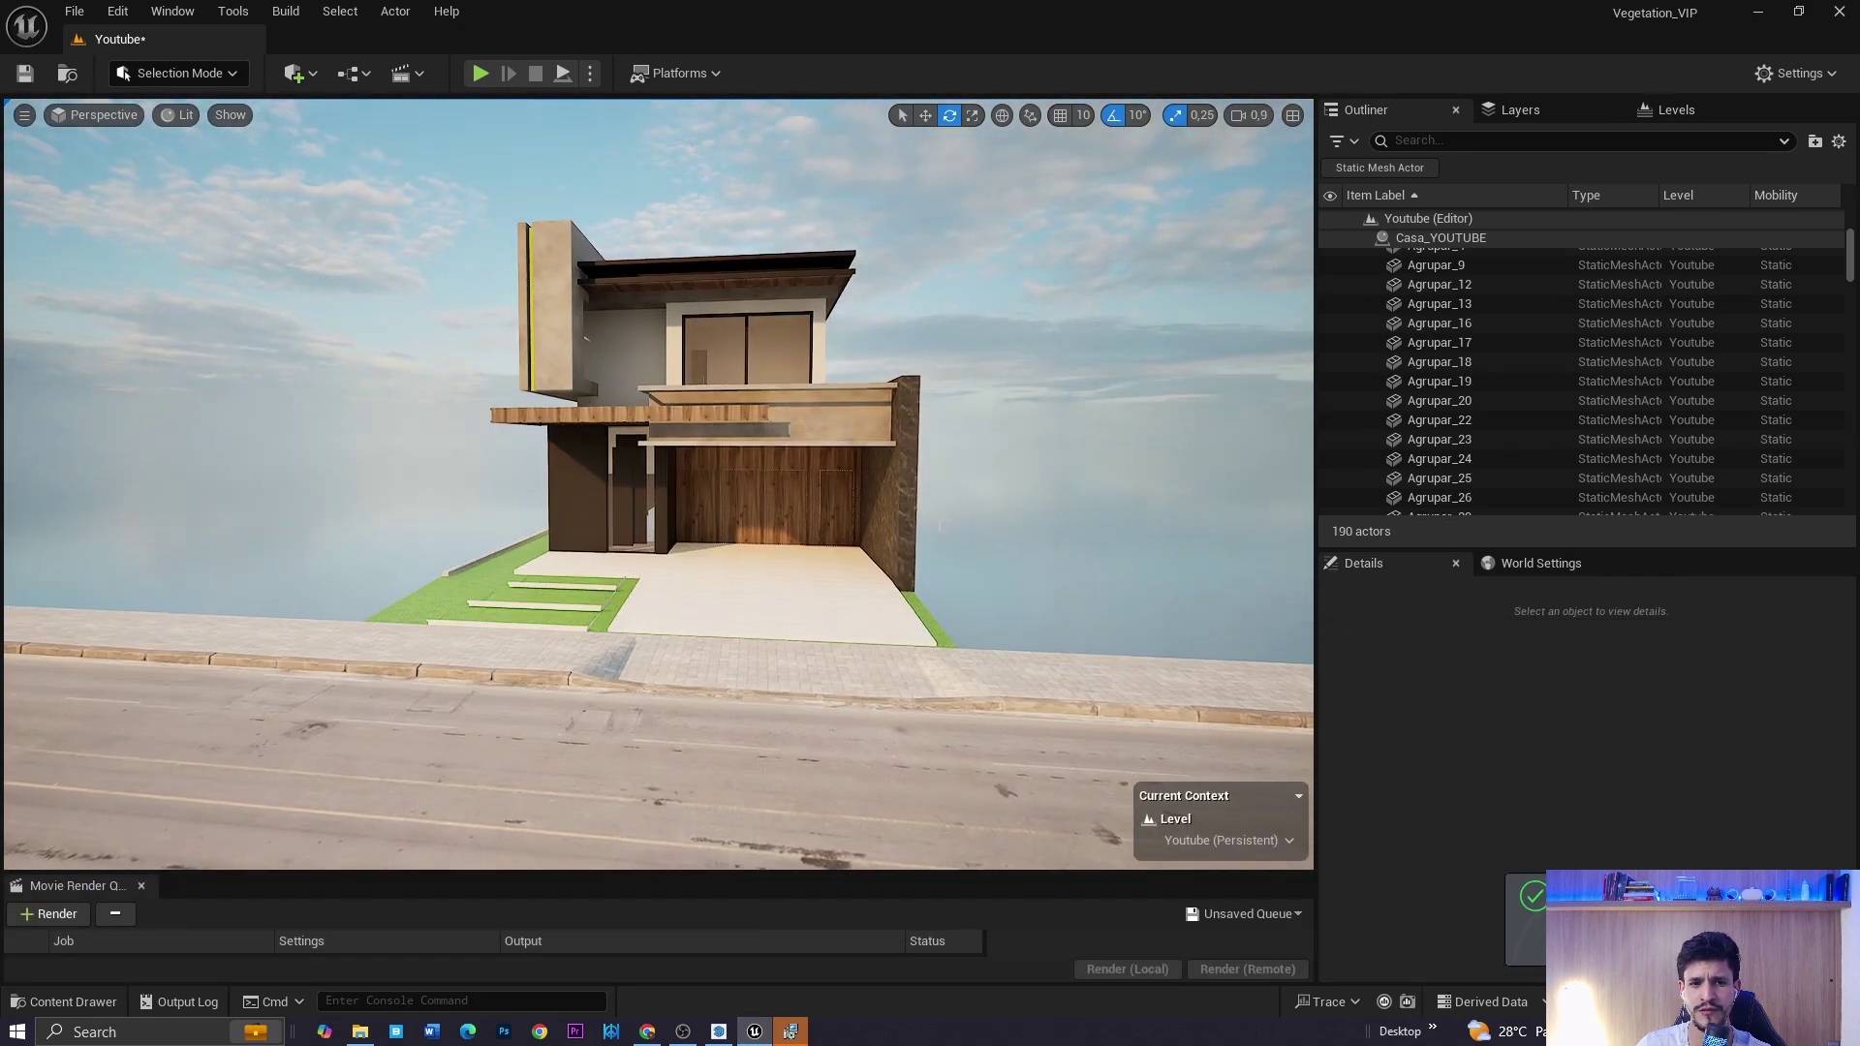